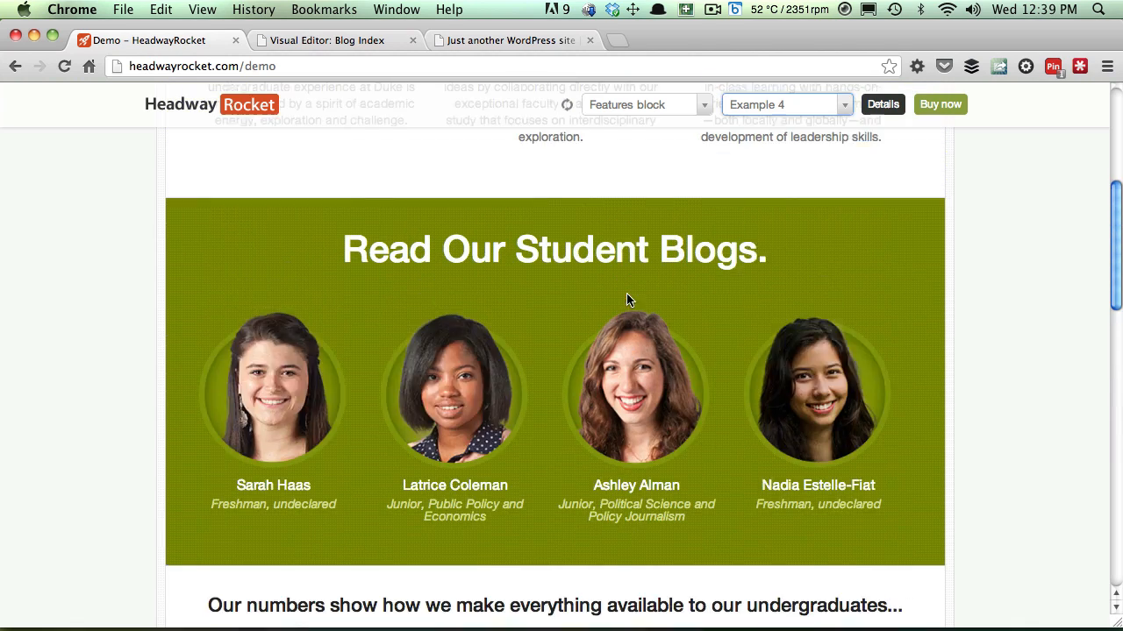
Examine the Features block Example 4 demo page down to the "Join a Culture of Champions" section
scroll(442, 186, down, 10)
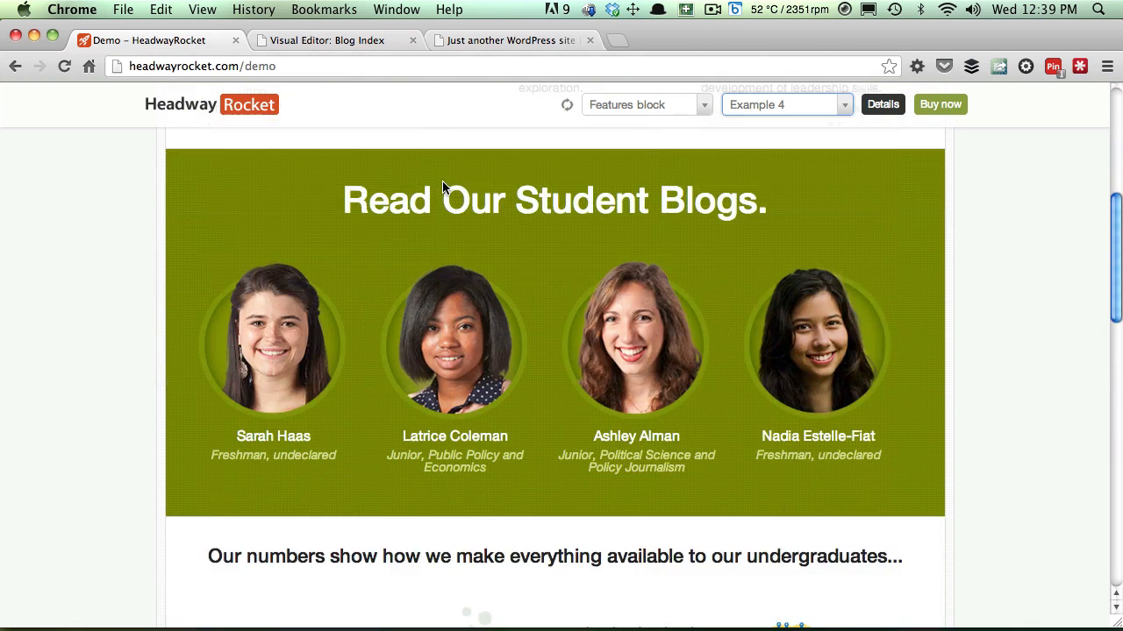
scroll(442, 180, down, 3)
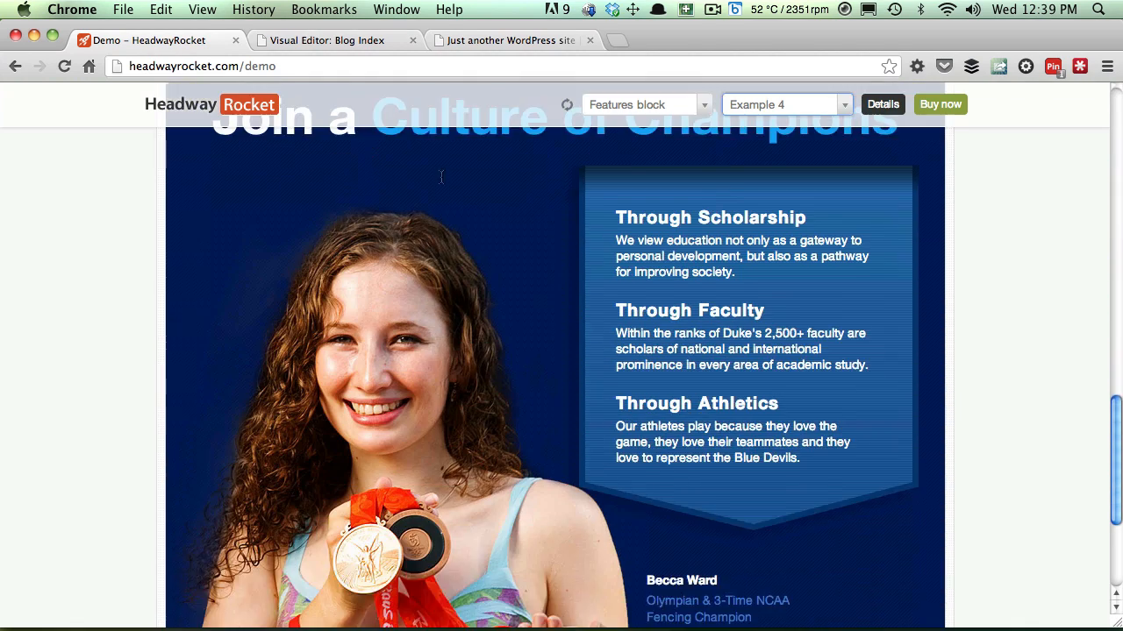
scroll(444, 178, up, 1)
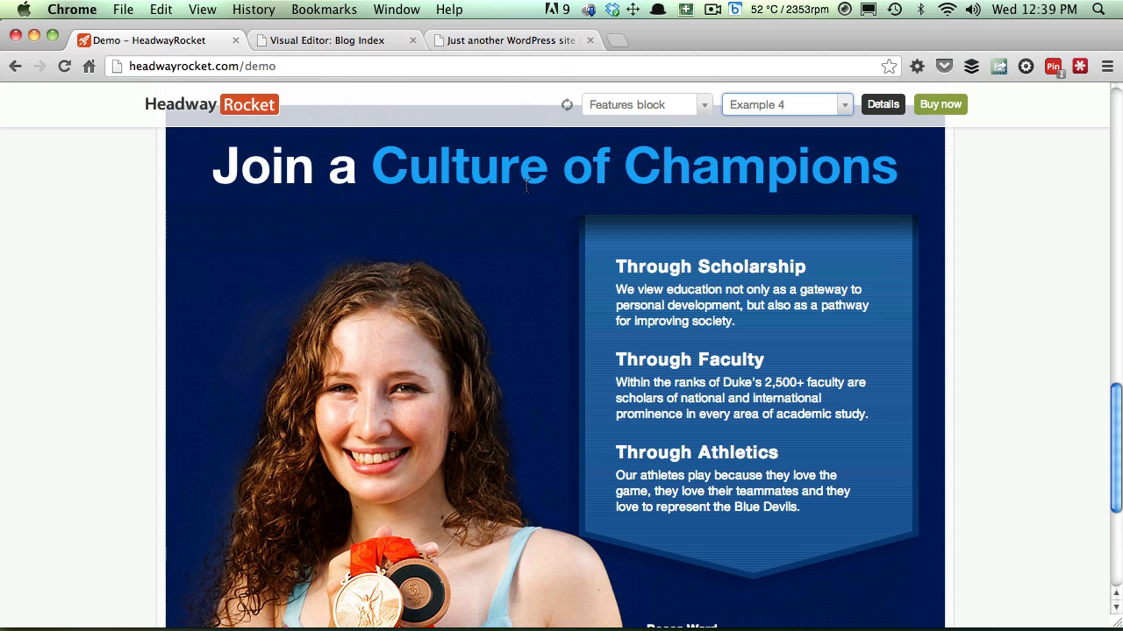
In the Blog Index visual editor grid, draw a full-width block about 940 by 60 px below the third Features block and make it a Features block
click(307, 40)
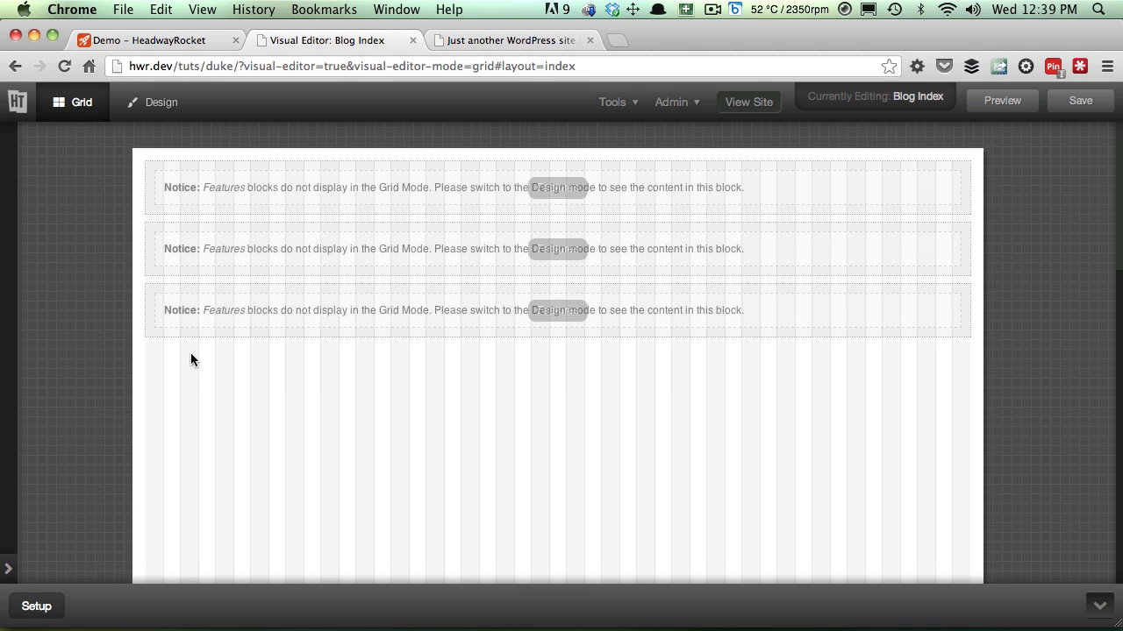
mouse_move(179, 317)
drag(141, 342, 1028, 398)
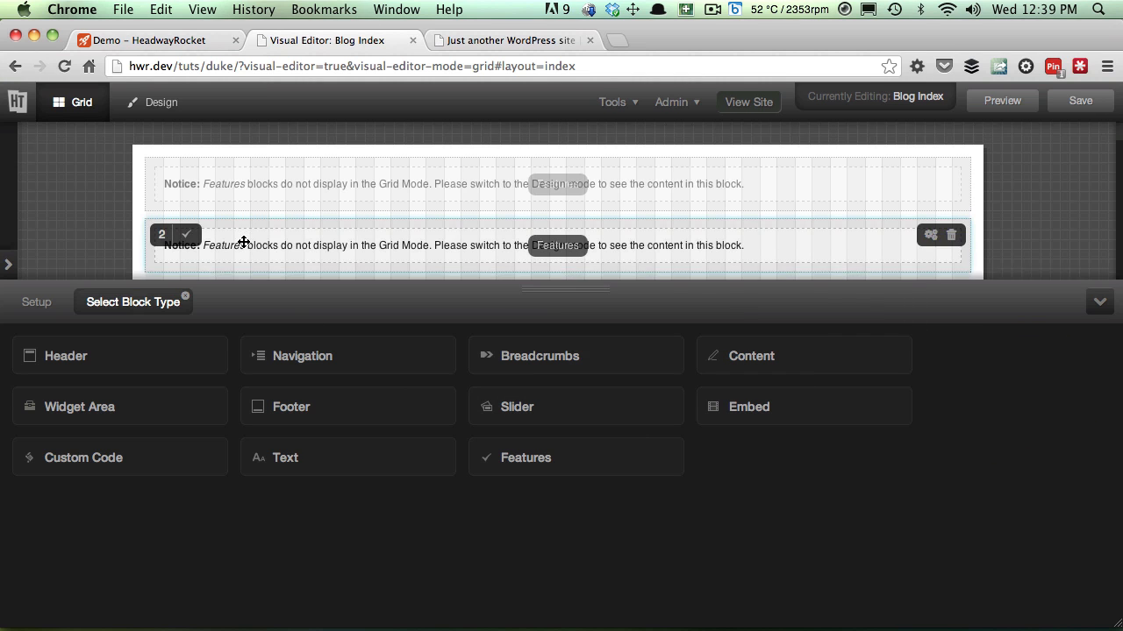
scroll(243, 241, down, 2)
scroll(243, 240, down, 2)
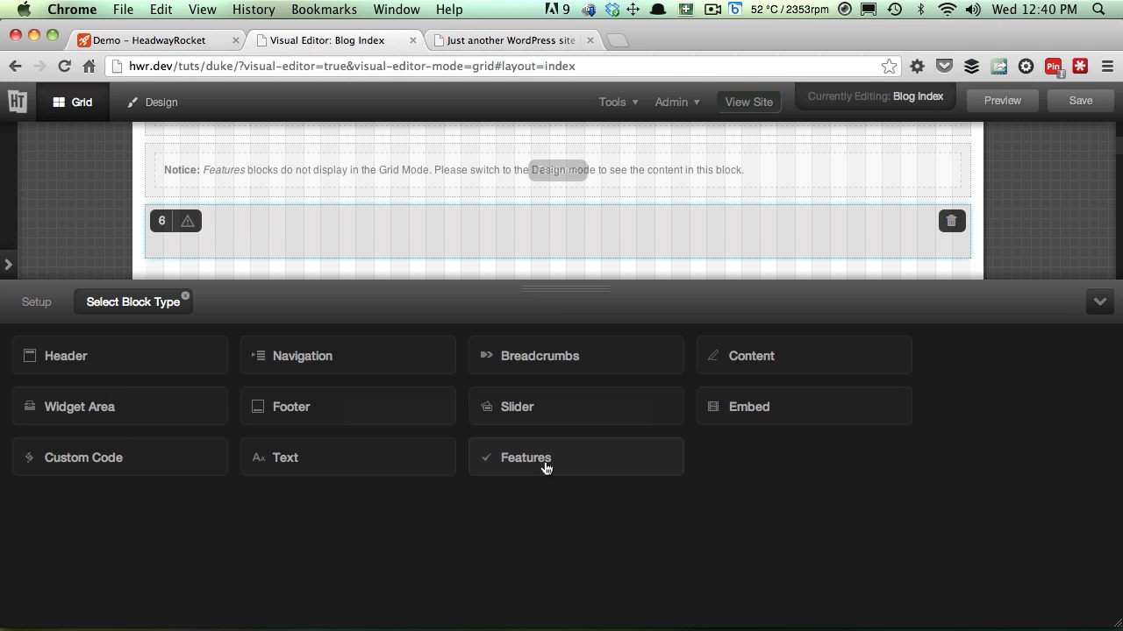
click(543, 464)
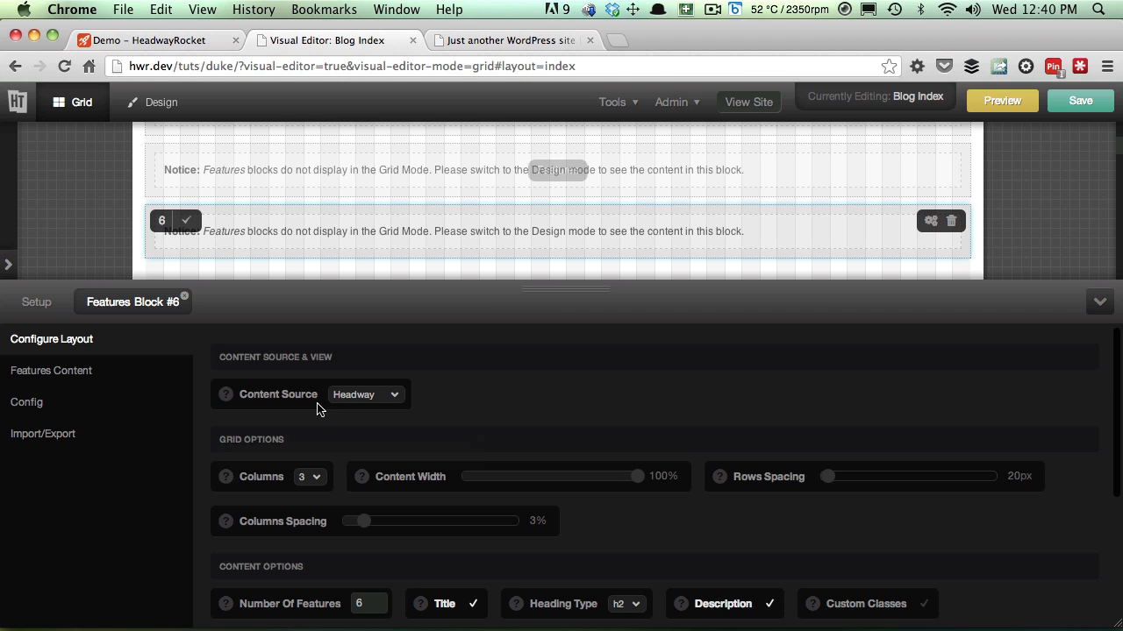
Look through the new block's features content options and return to its layout settings
click(79, 371)
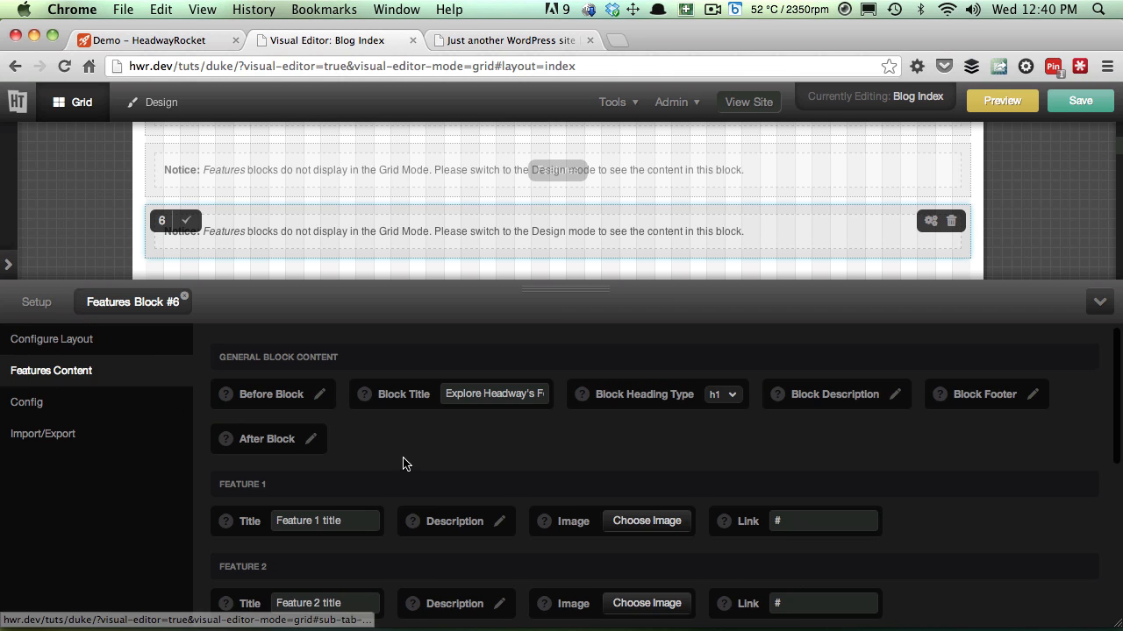
scroll(405, 462, down, 4)
scroll(405, 462, up, 4)
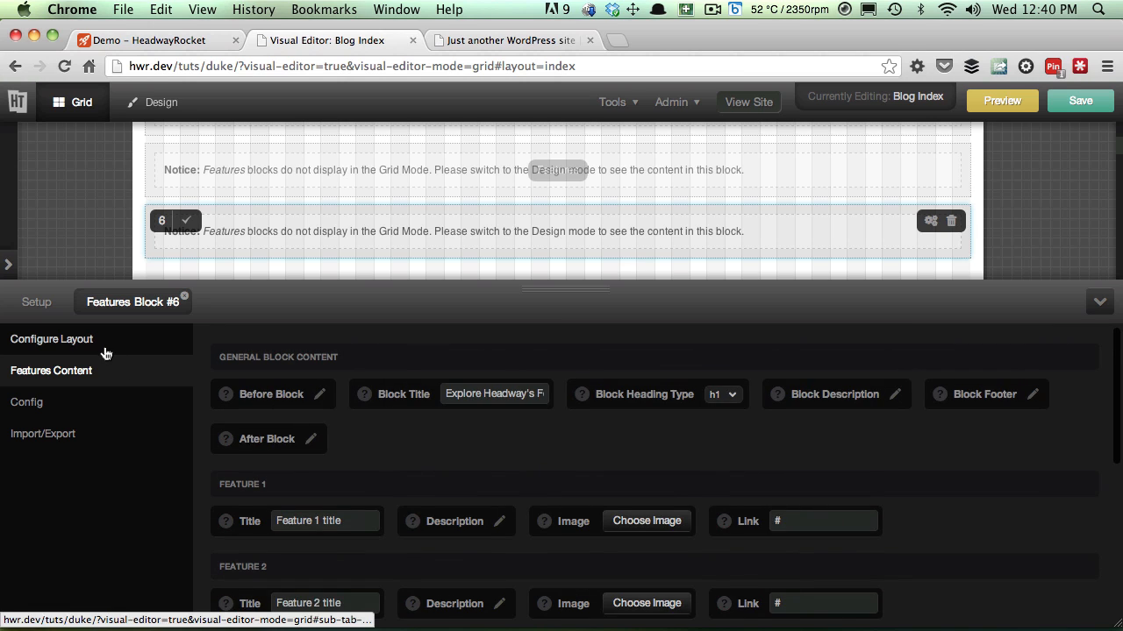
click(35, 342)
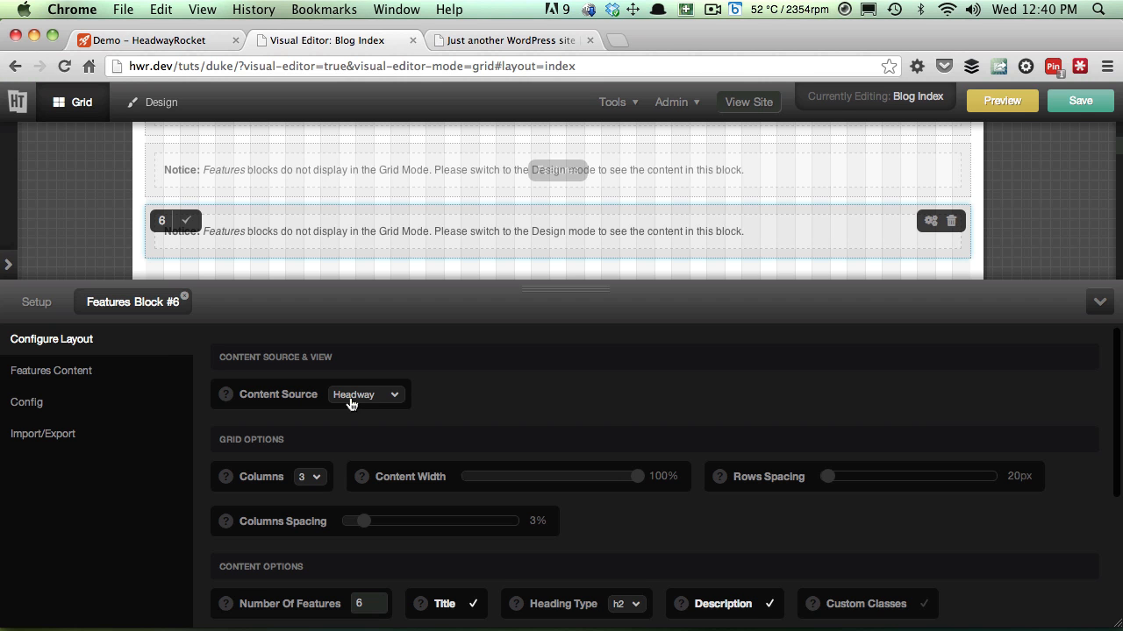
Examine the two-colour title, the feature list box, the photo and the caption in the demo's "Join a Culture of Champions" section
click(176, 40)
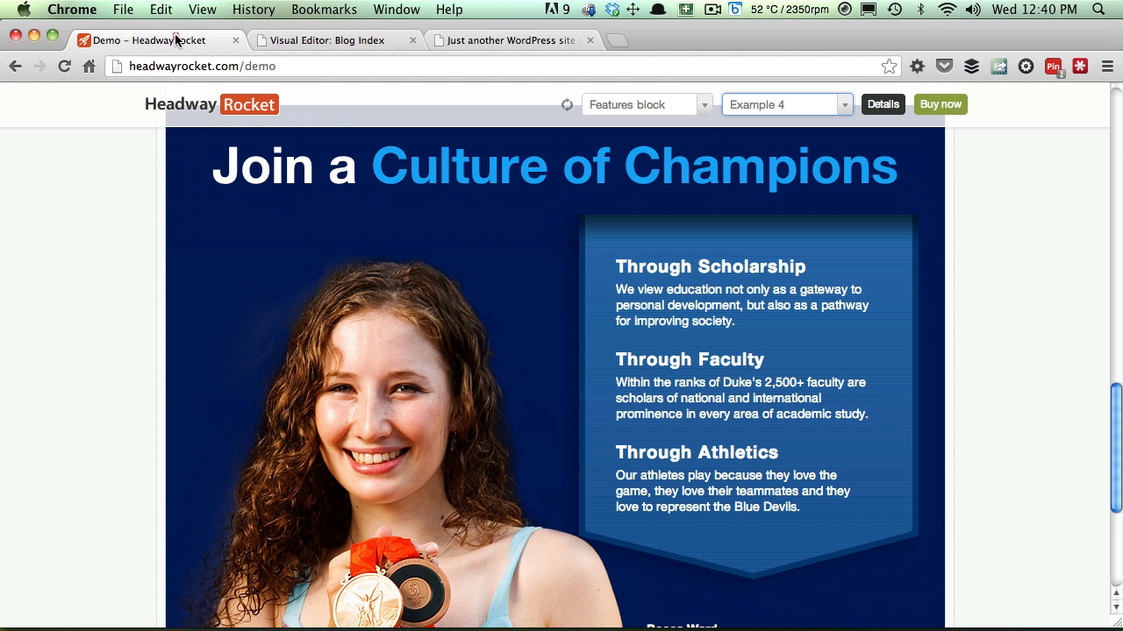
scroll(369, 239, up, 1)
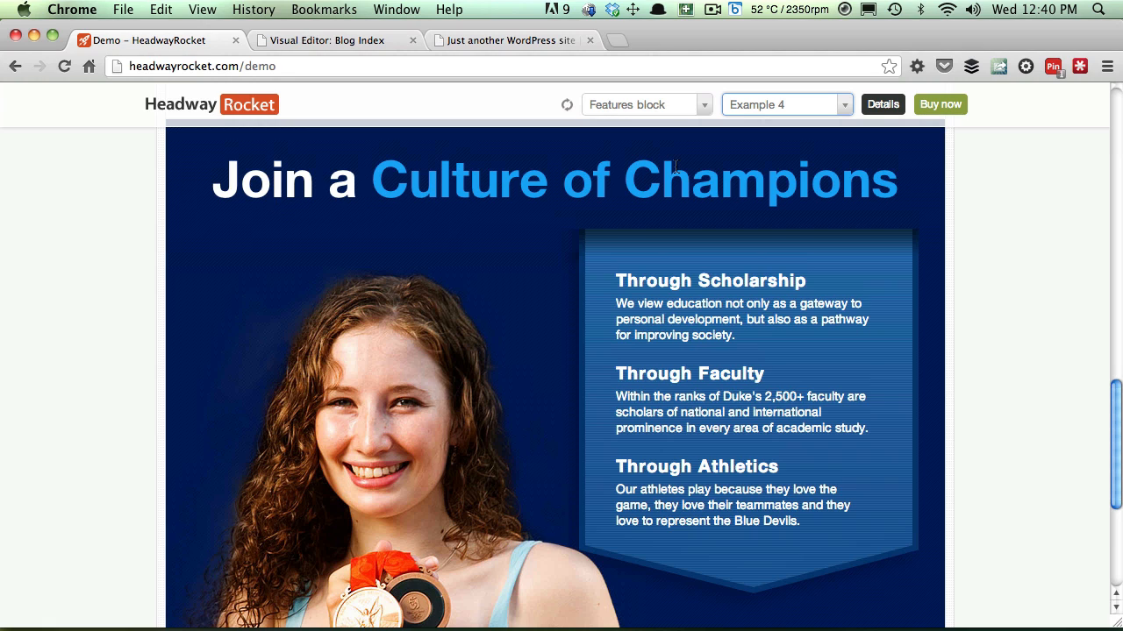
drag(372, 180, 596, 181)
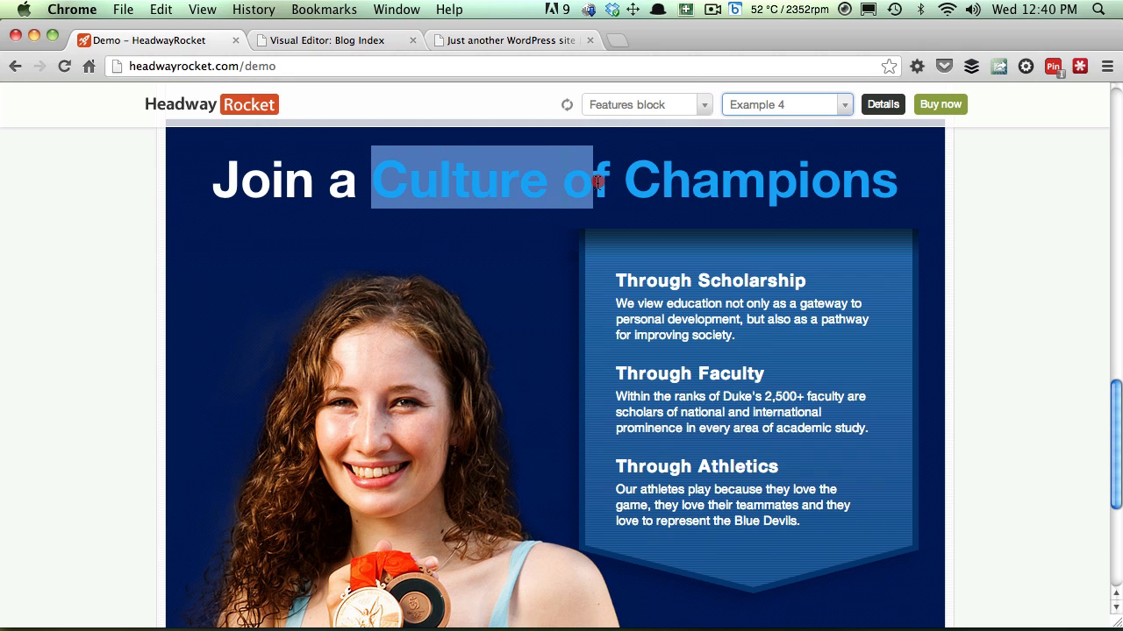
click(597, 181)
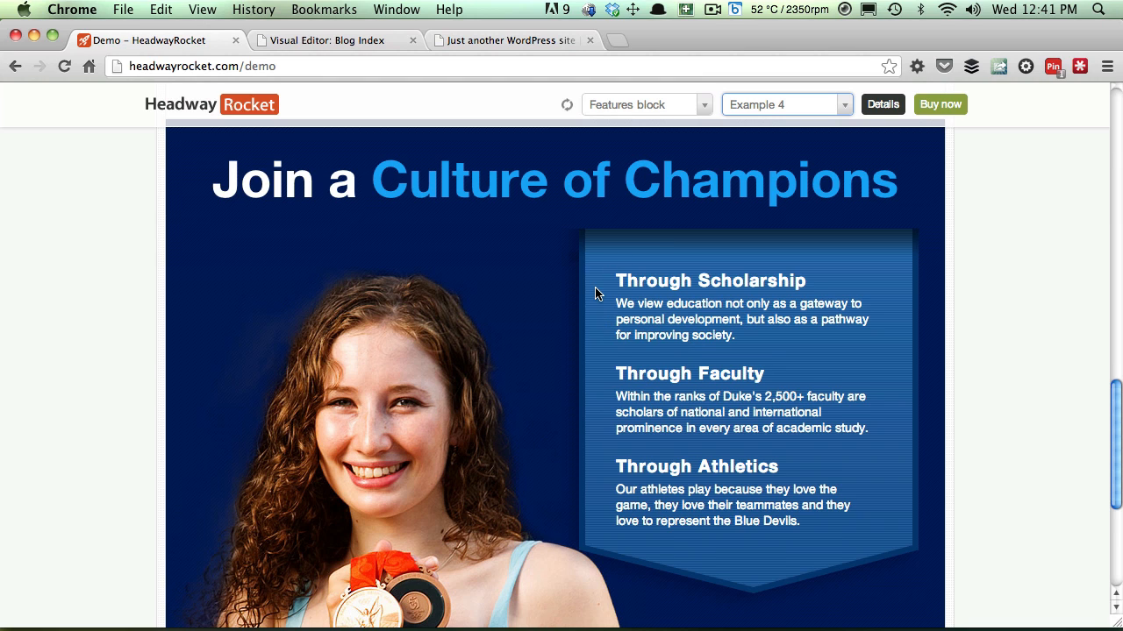
scroll(595, 294, down, 4)
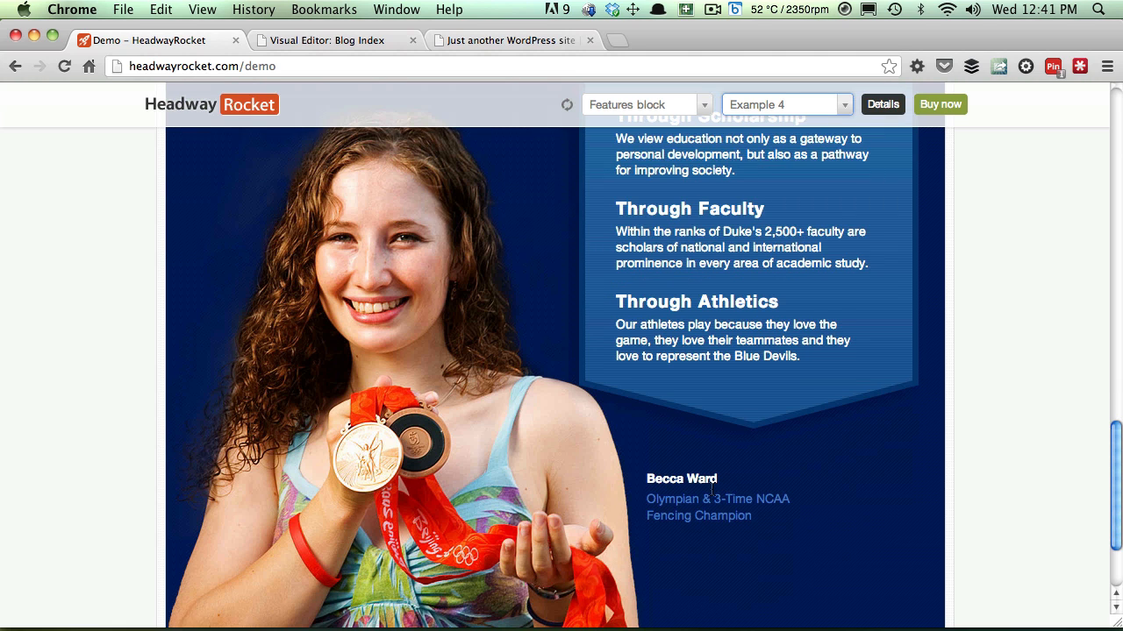
scroll(712, 487, up, 5)
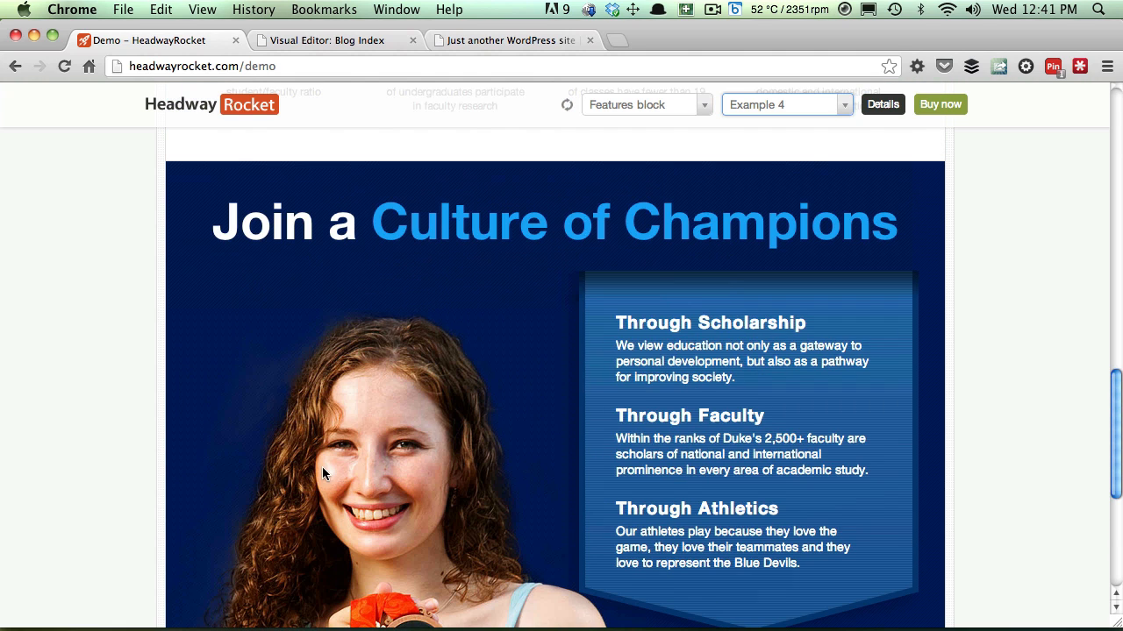
scroll(321, 469, up, 5)
scroll(322, 474, down, 6)
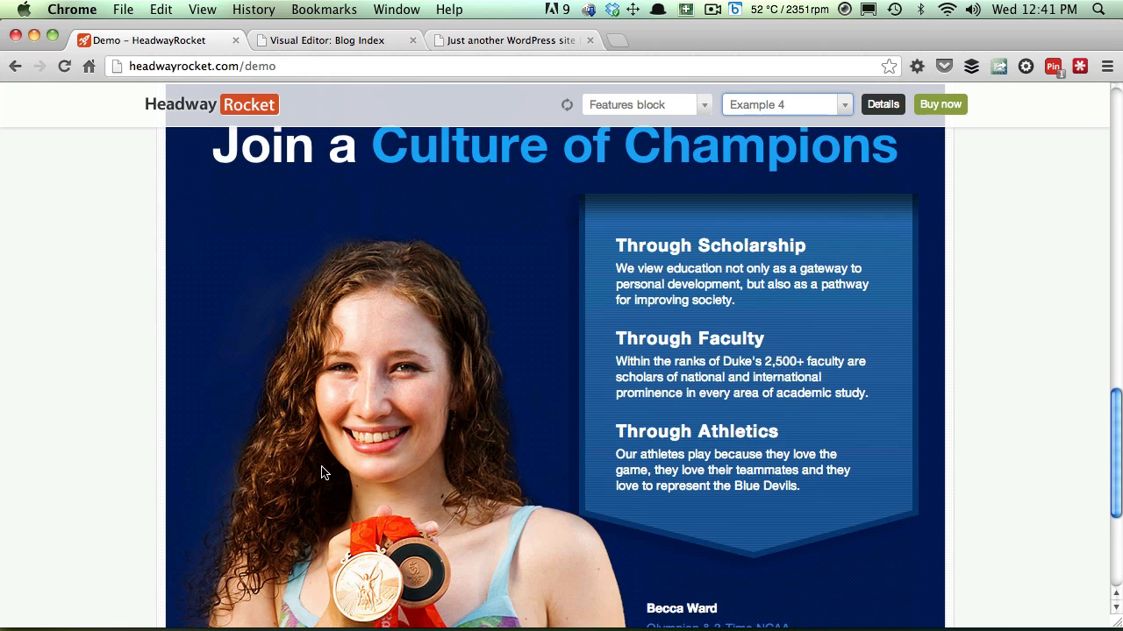
In the visual editor, set the new Features block's layout to 1 column and its number of features to 3
click(309, 41)
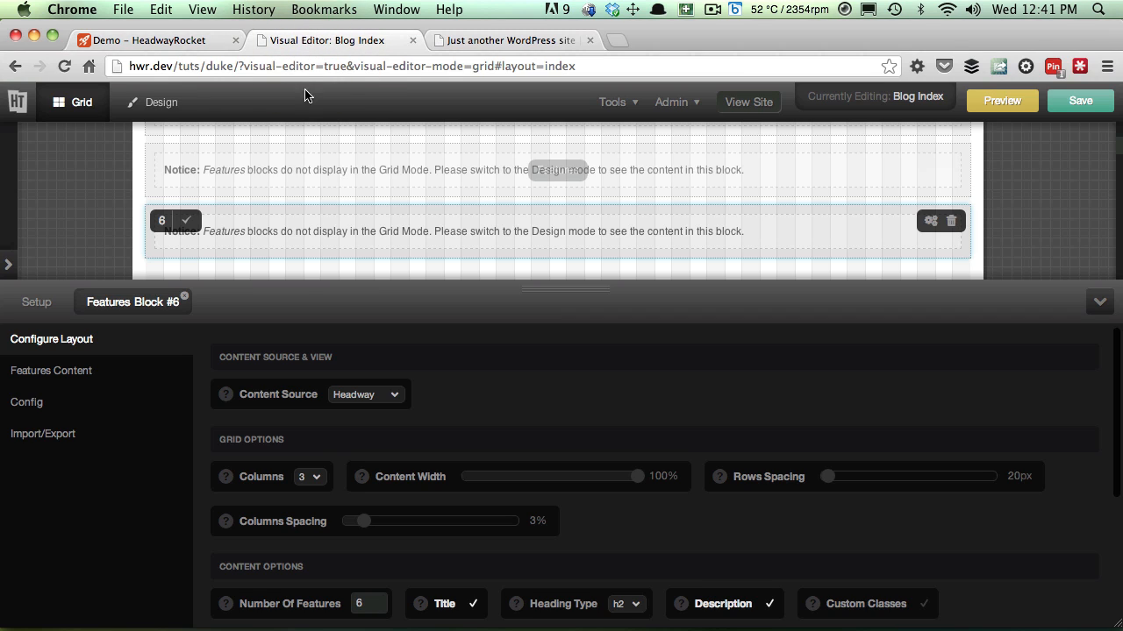
click(301, 476)
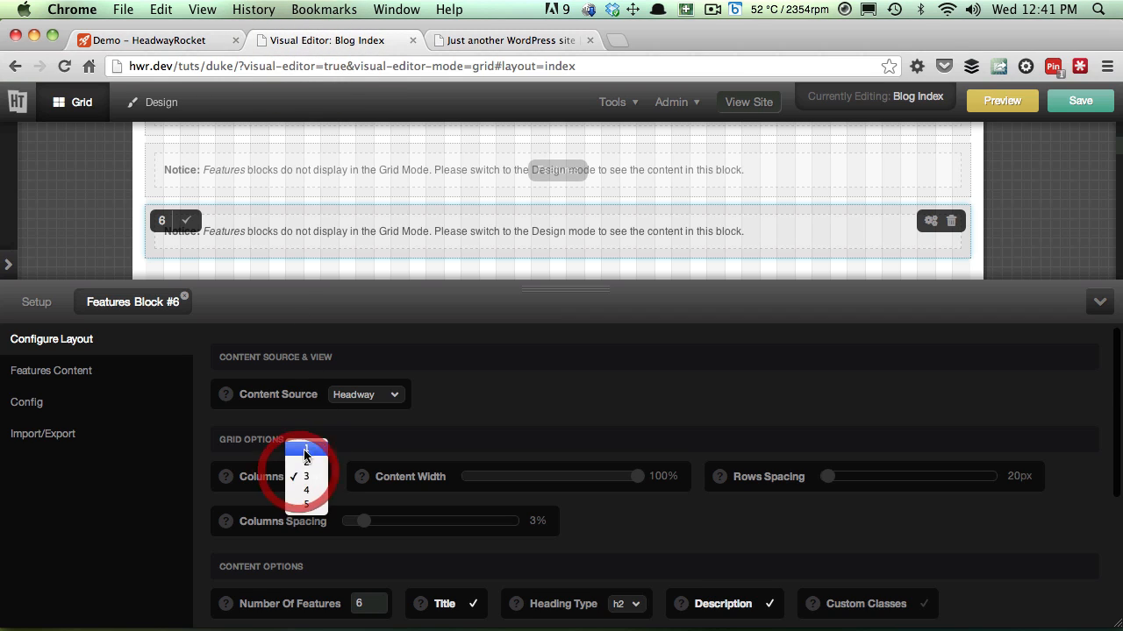
click(306, 449)
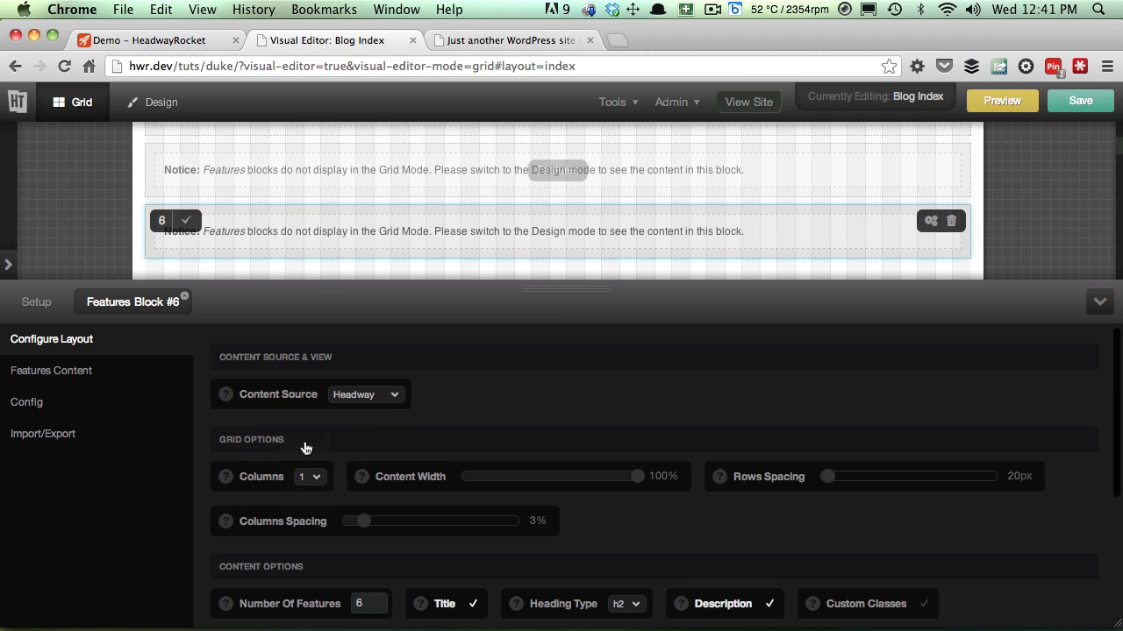
click(374, 603)
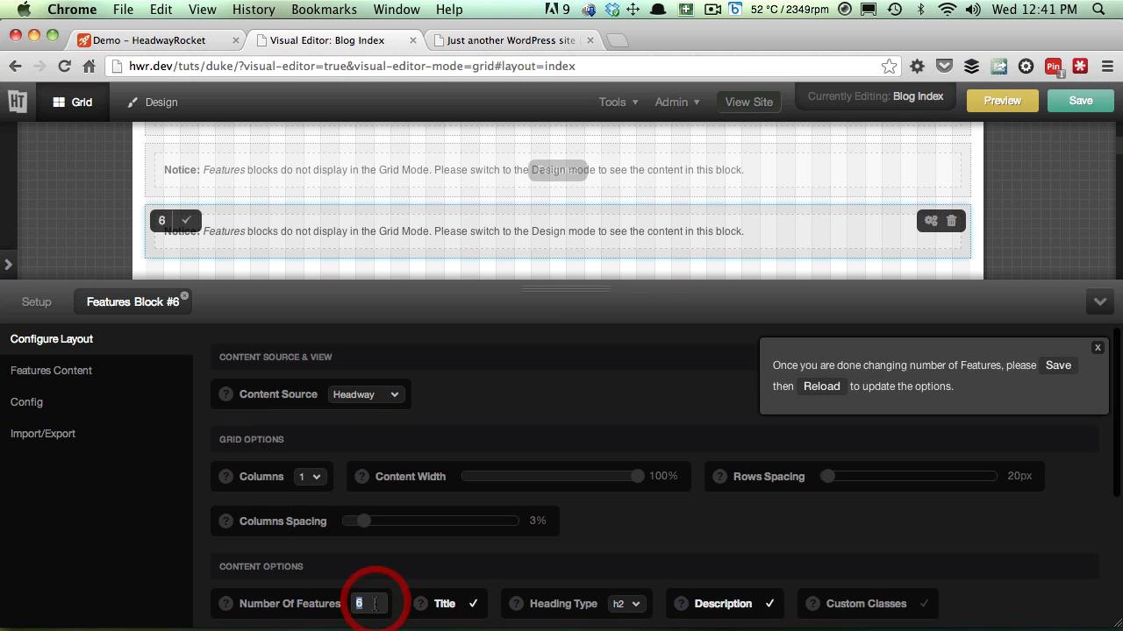
text(3)
Turn off the image and the link for the features in the new block
scroll(375, 597, down, 3)
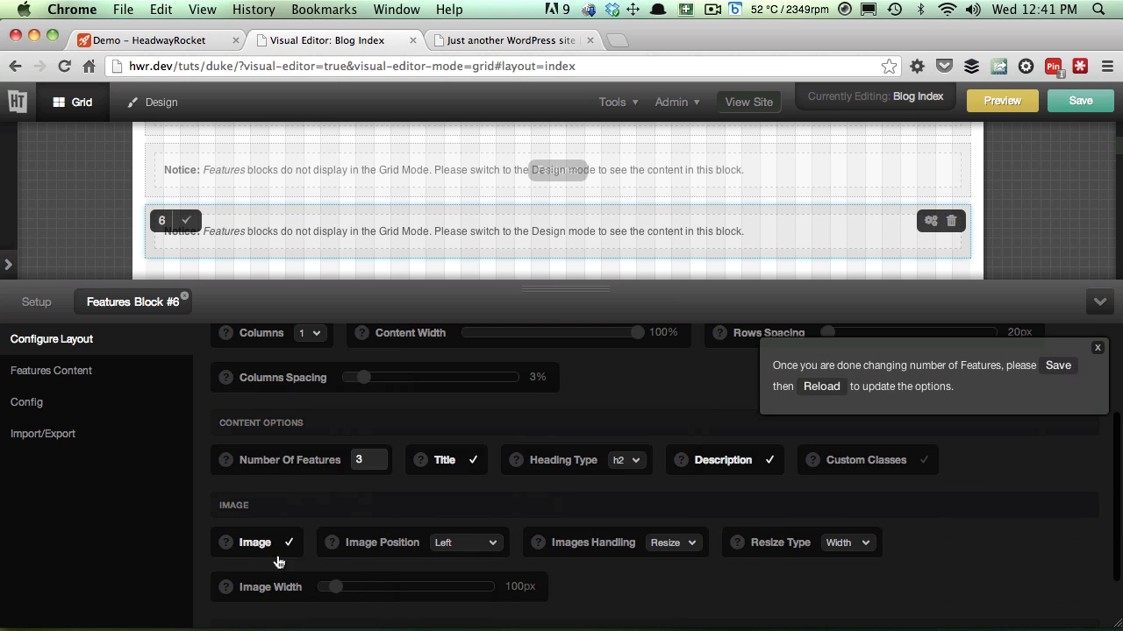
click(260, 543)
scroll(260, 526, down, 1)
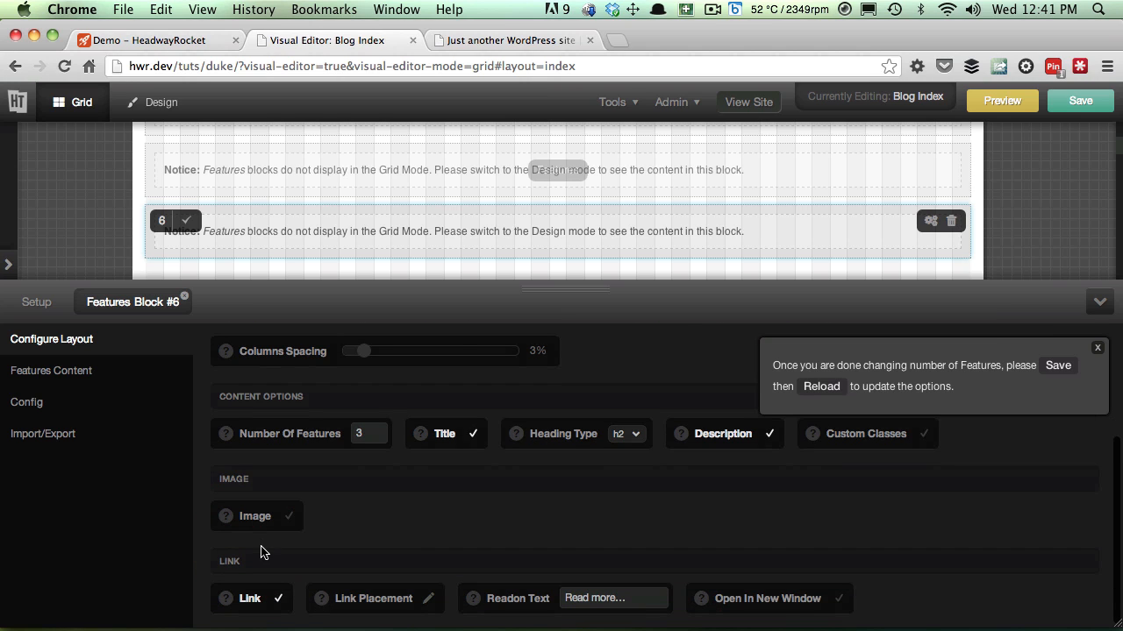
click(258, 593)
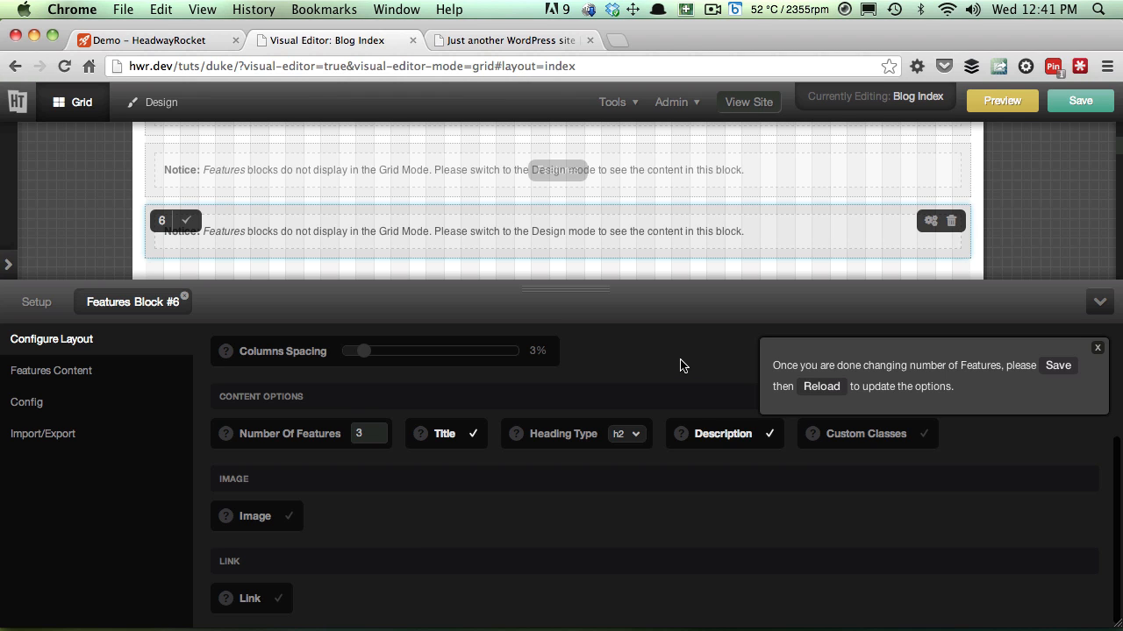
Review the block's layout settings, save the changes and reload the visual editor to update the options
scroll(681, 366, up, 4)
scroll(682, 365, down, 4)
scroll(741, 419, up, 4)
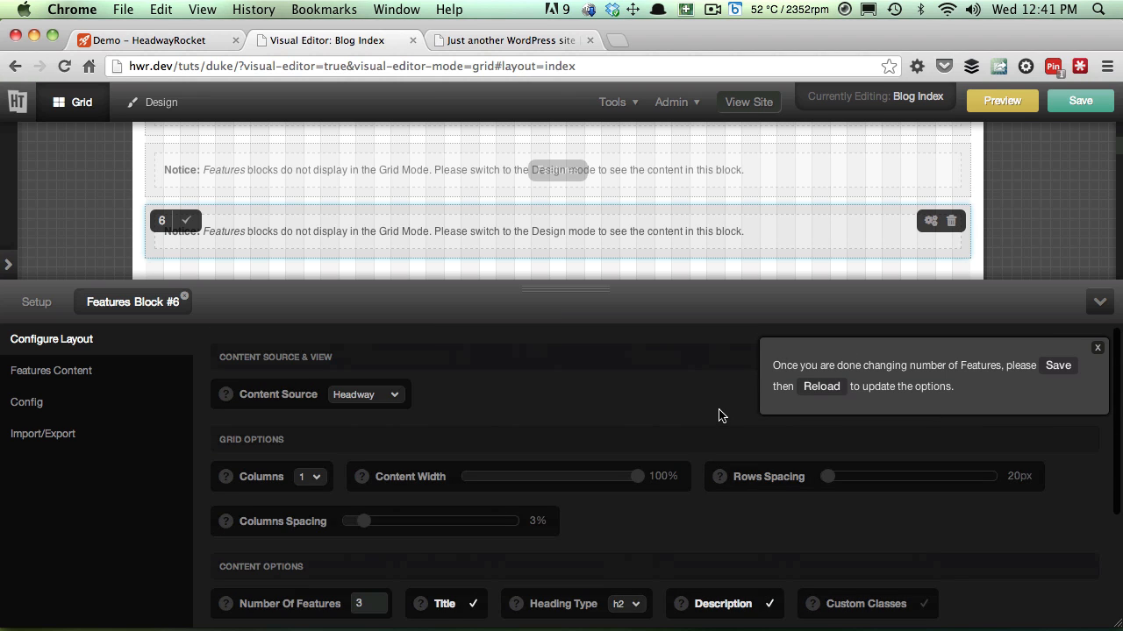
scroll(717, 413, down, 4)
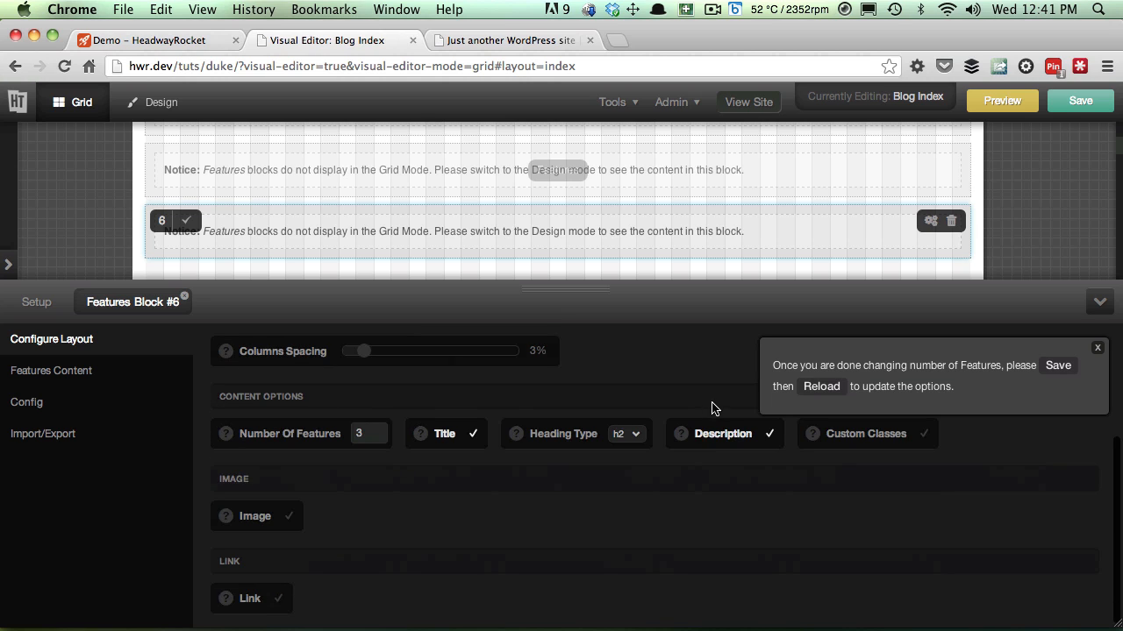
click(1053, 368)
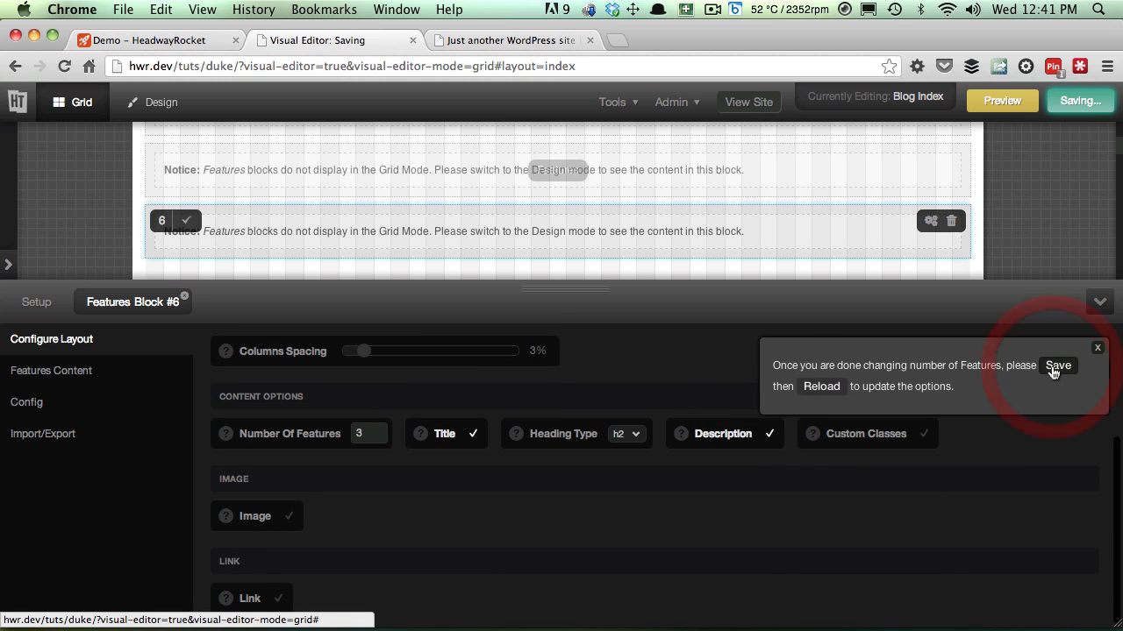
click(801, 387)
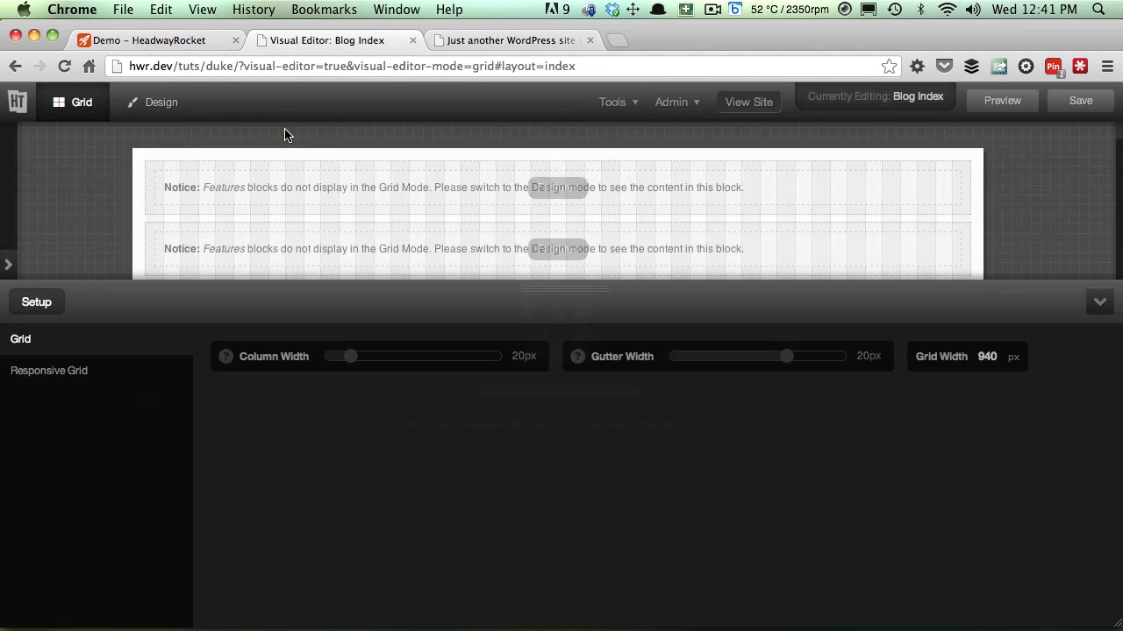
Reopen the options of the lowest Features block and show its features content settings
scroll(273, 192, down, 5)
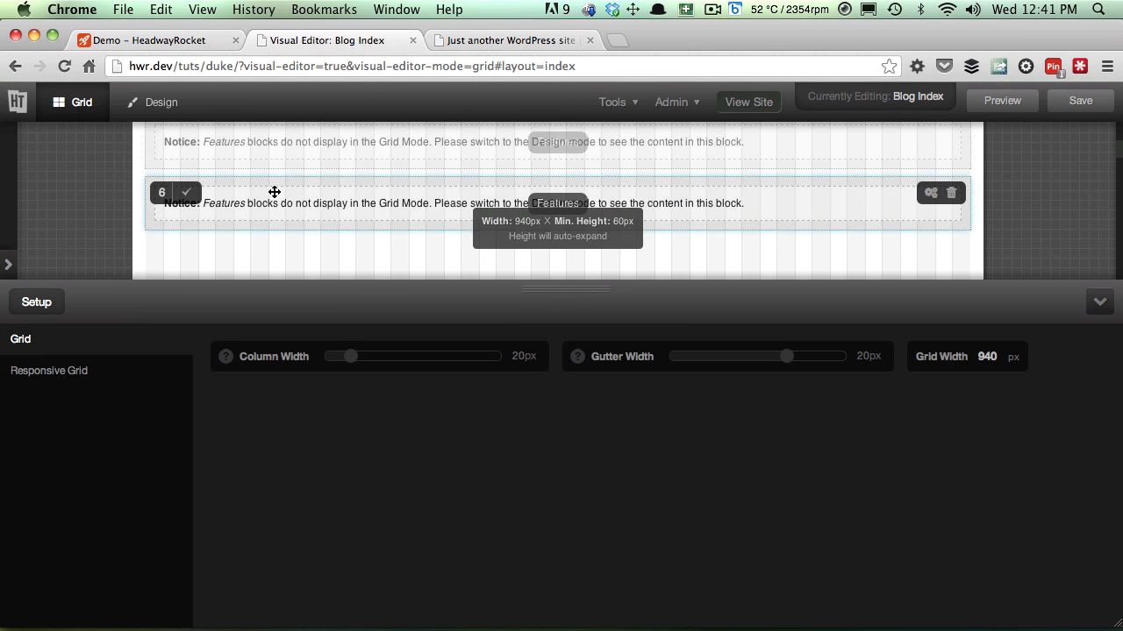
click(932, 194)
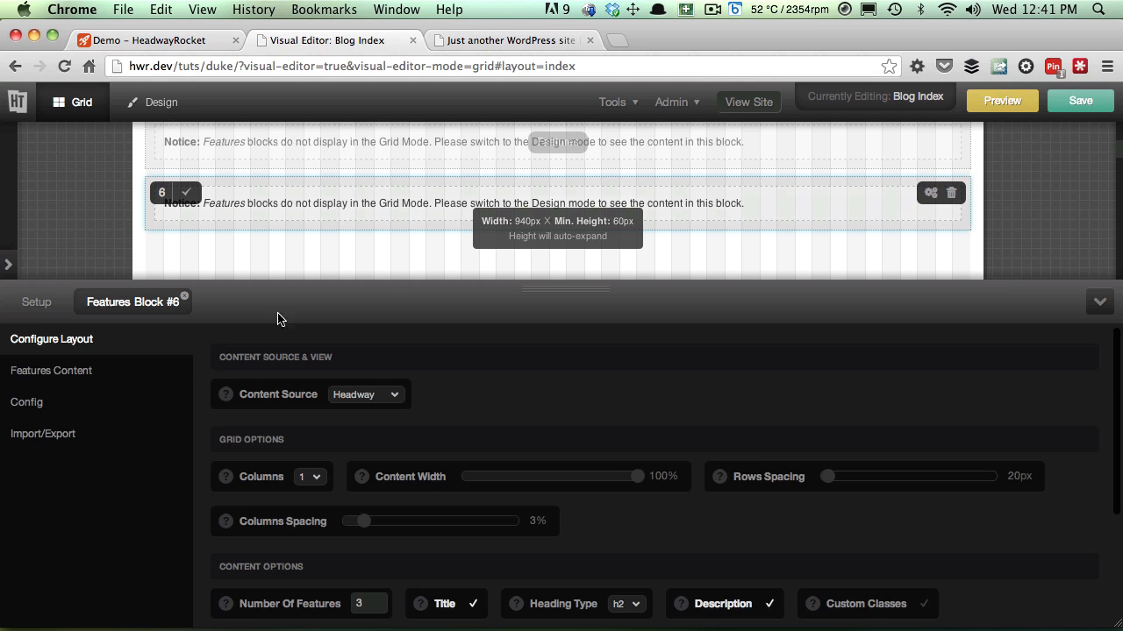
click(35, 371)
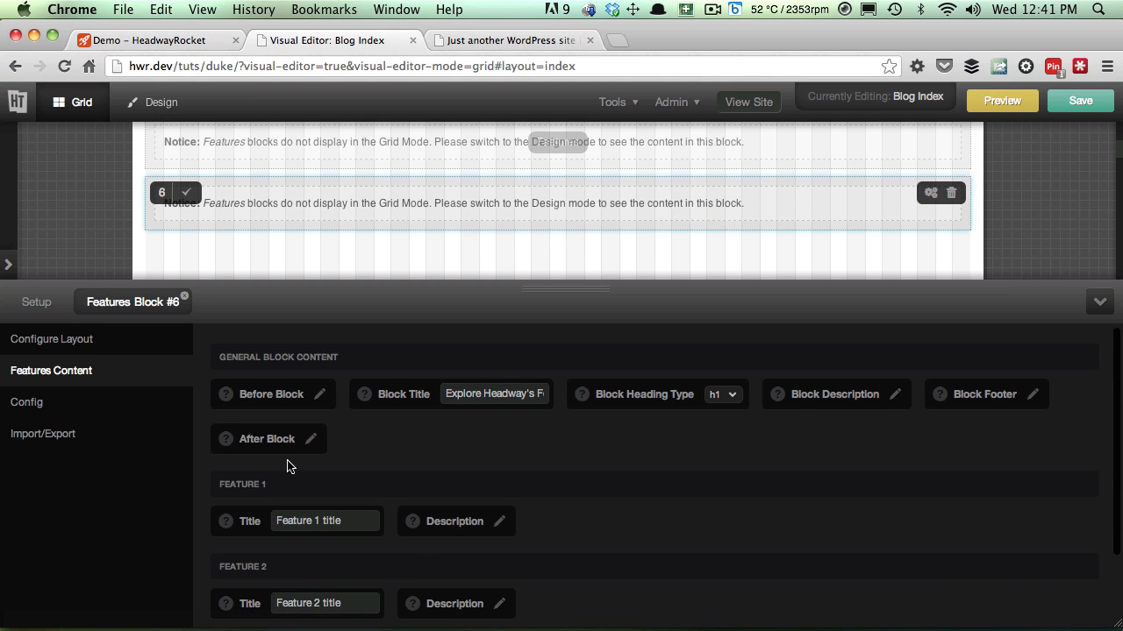
scroll(301, 436, down, 1)
Replace the block title with "Join a <span>Culture of Champions</span>", copied from the block content in the TextEdit notes
click(514, 390)
triple_click(513, 389)
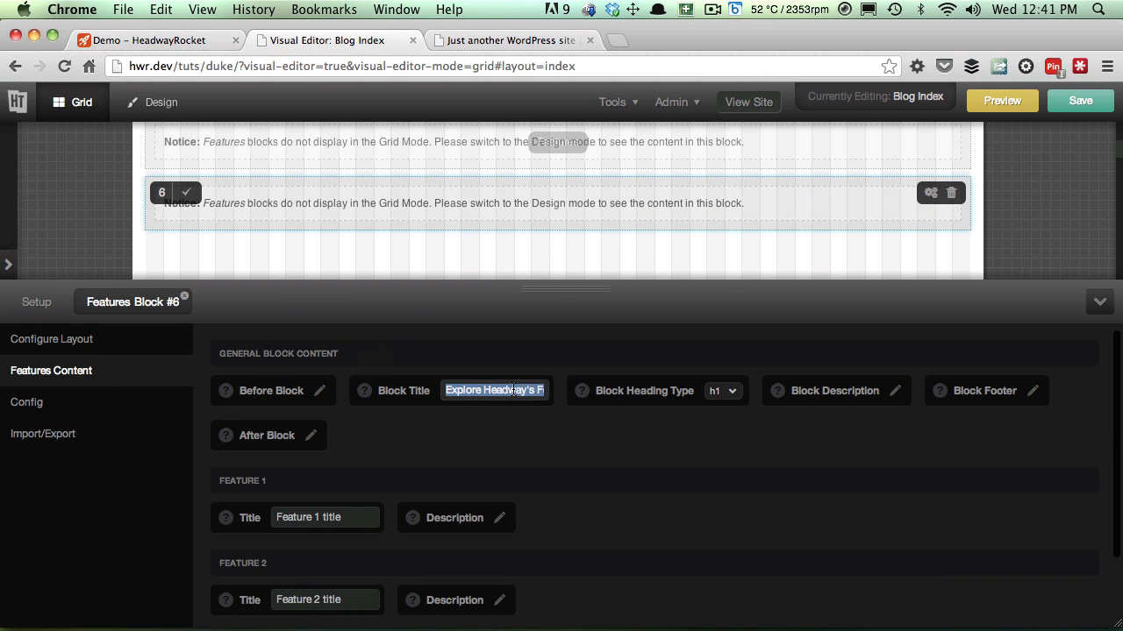
key(super+Tab)
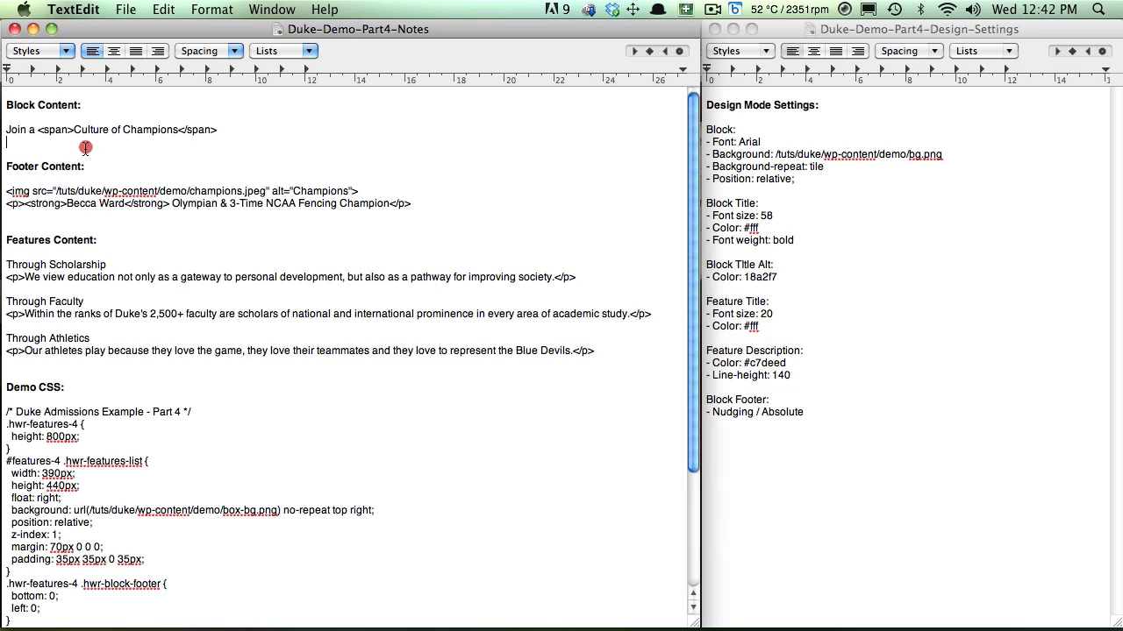
drag(217, 129, 3, 132)
key(super+c)
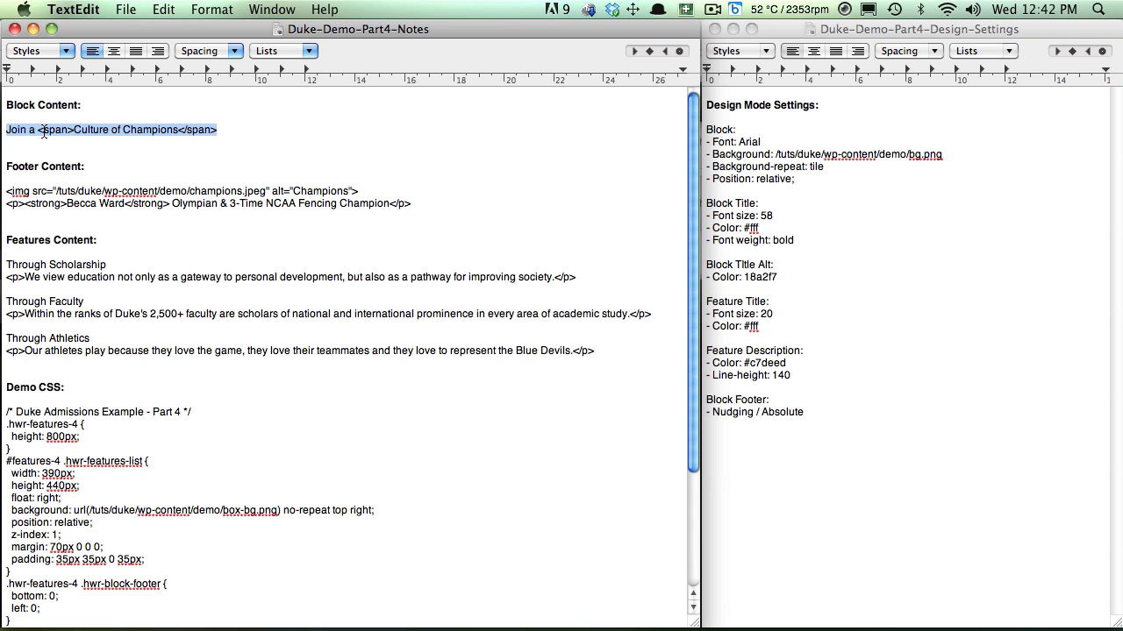
key(super+Tab)
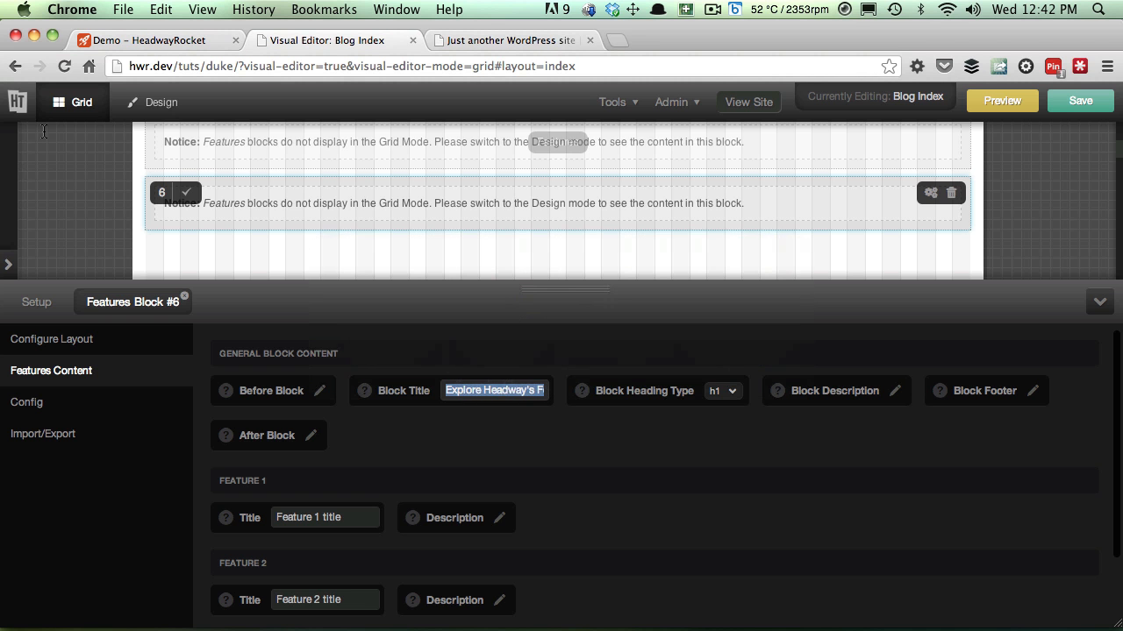
key(super+v)
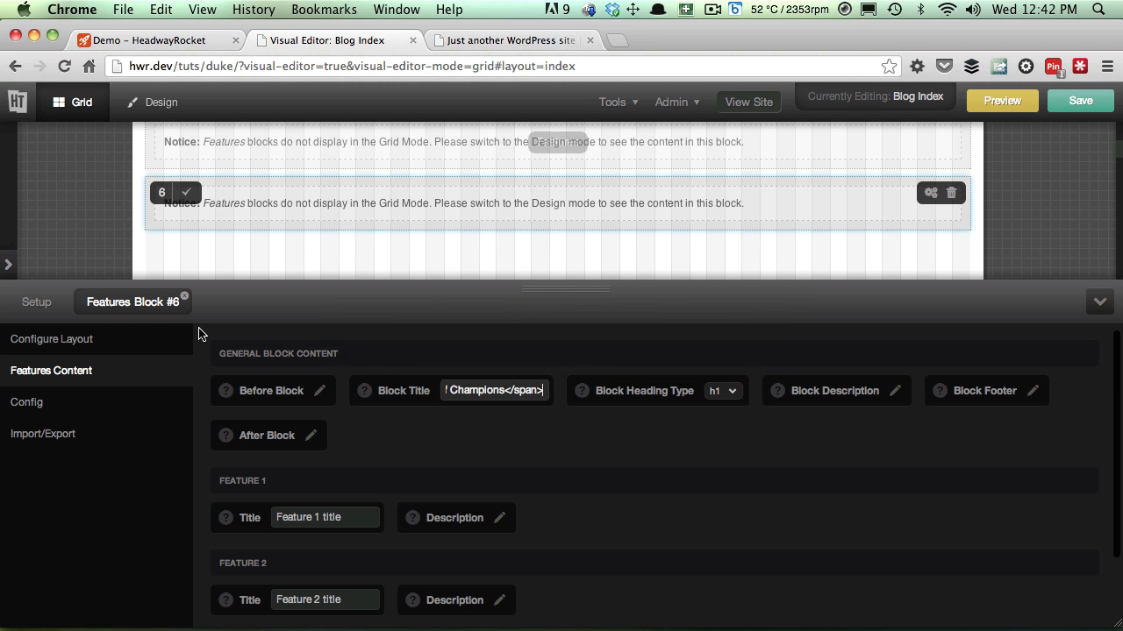
Clear all of the default text from the block description
click(896, 391)
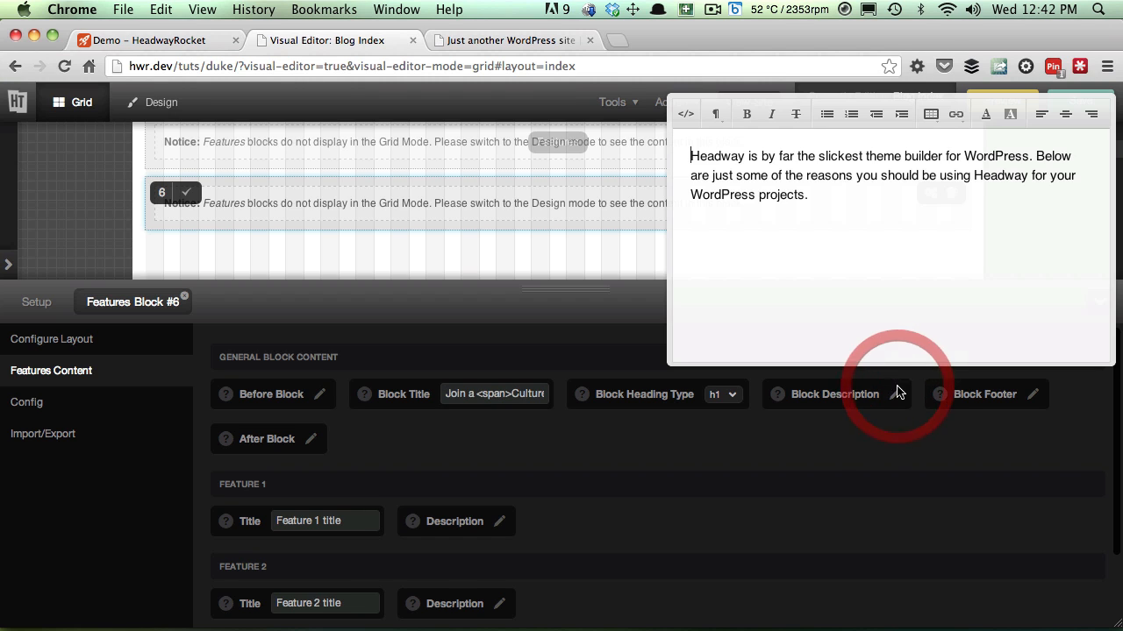
key(super+a)
key(super+x)
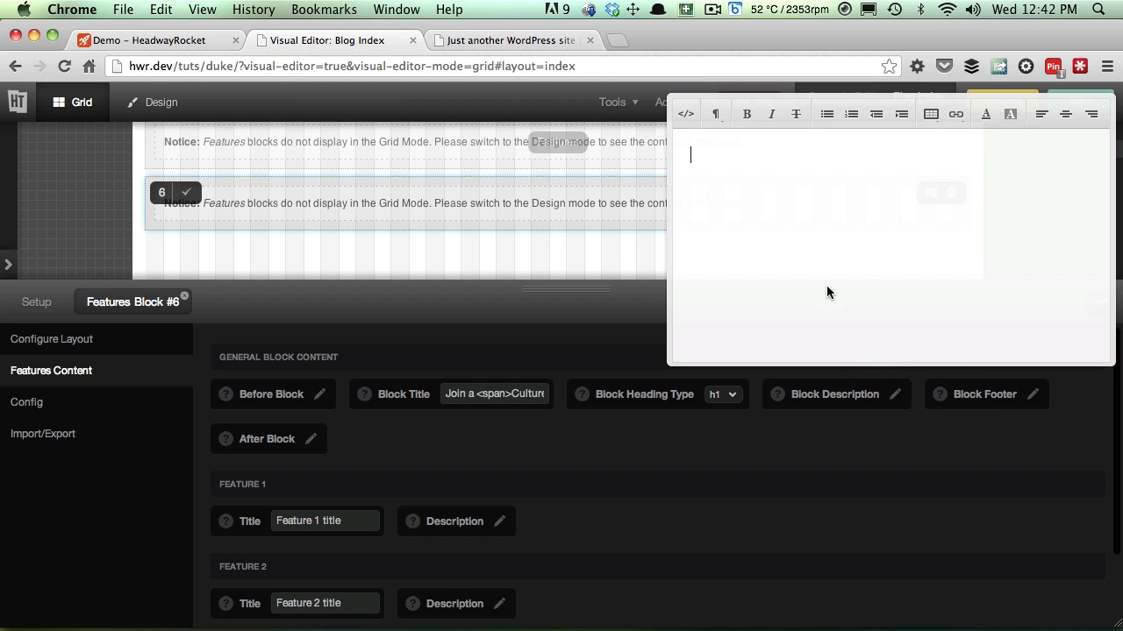
click(980, 413)
Fill the block footer's HTML source with the champions.jpeg image and the athlete caption from the footer content in the TextEdit notes
click(1034, 396)
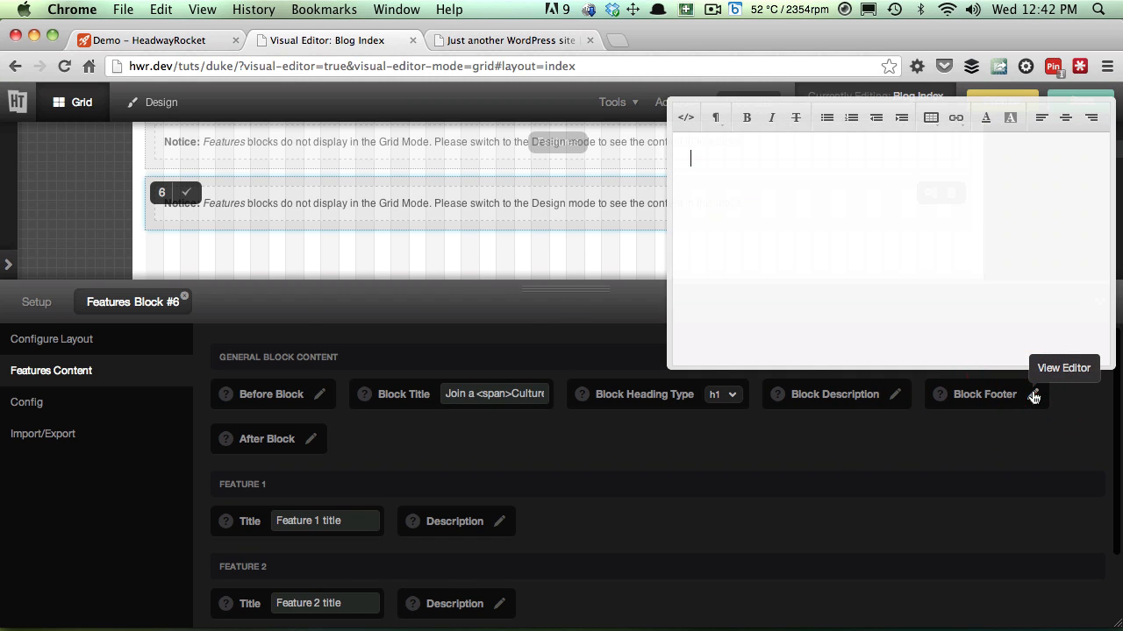
key(super+Tab)
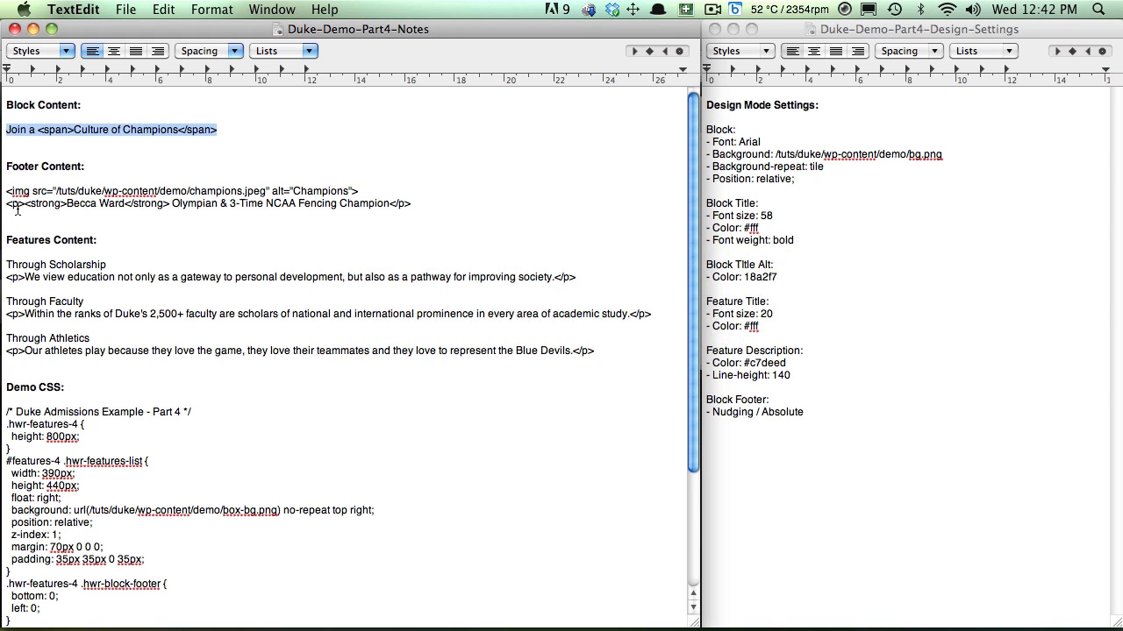
drag(6, 191, 43, 193)
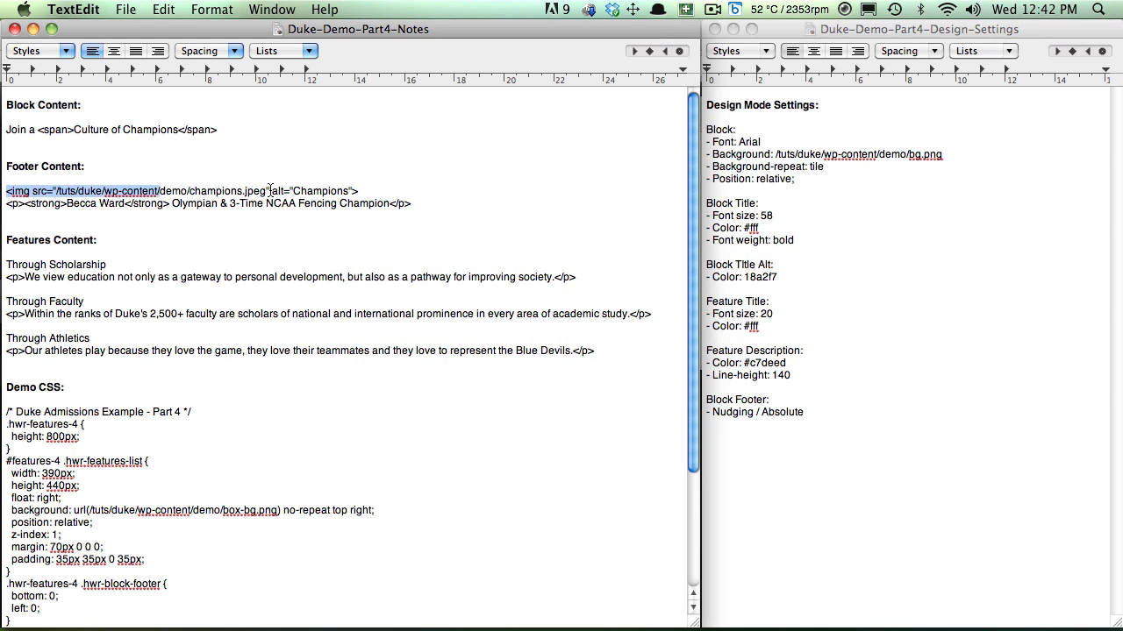
triple_click(355, 190)
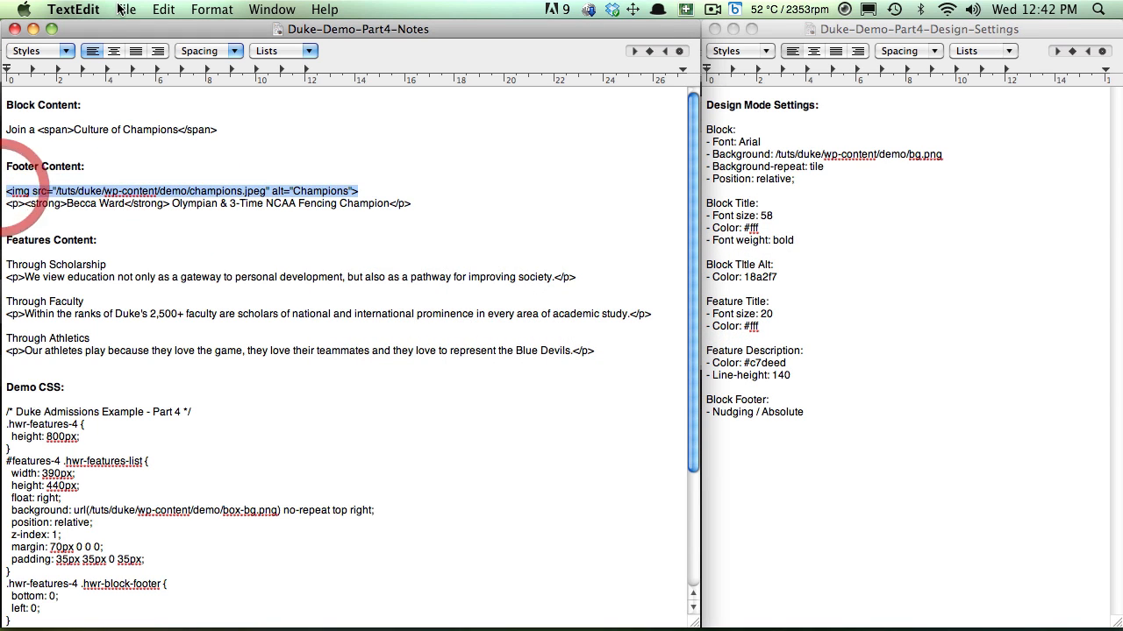
key(super+Tab)
click(120, 42)
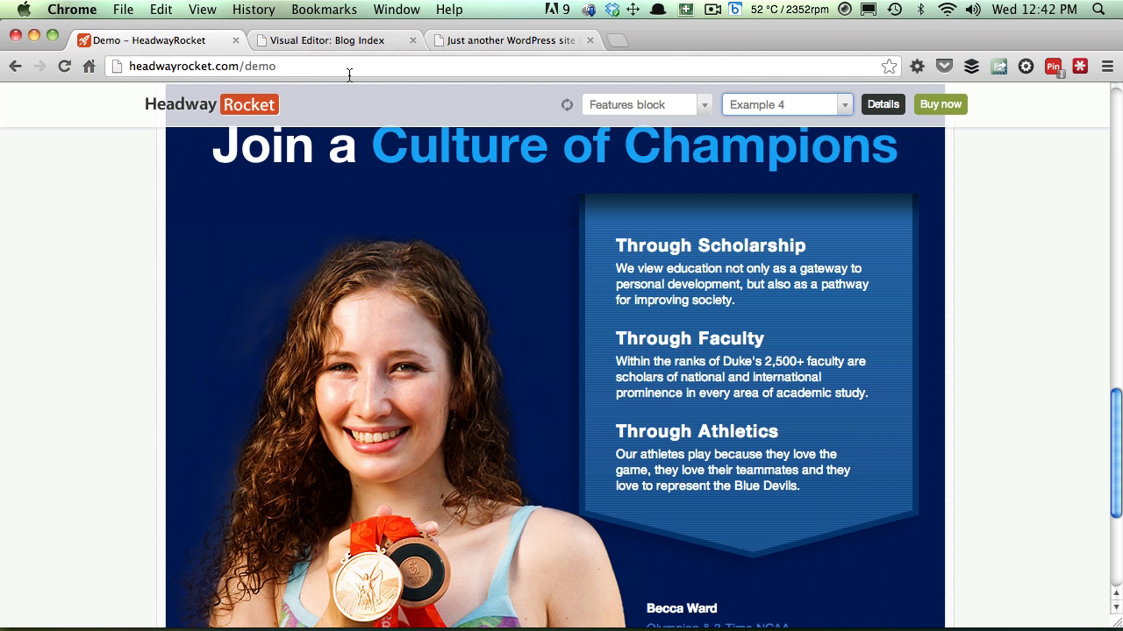
click(348, 40)
key(super+Tab)
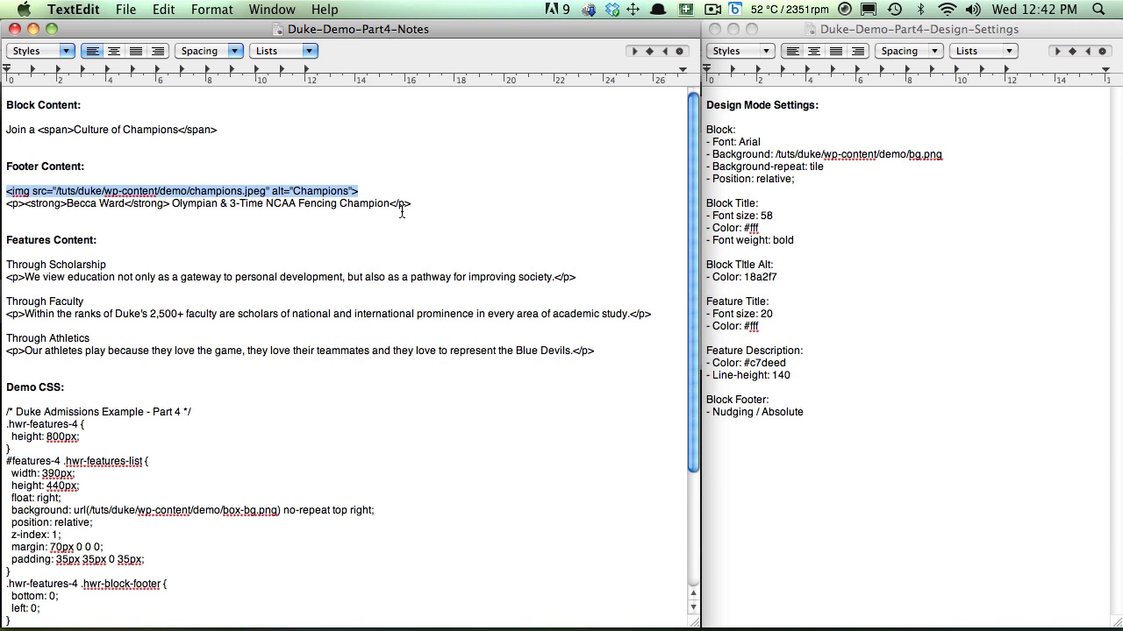
drag(418, 204, 3, 193)
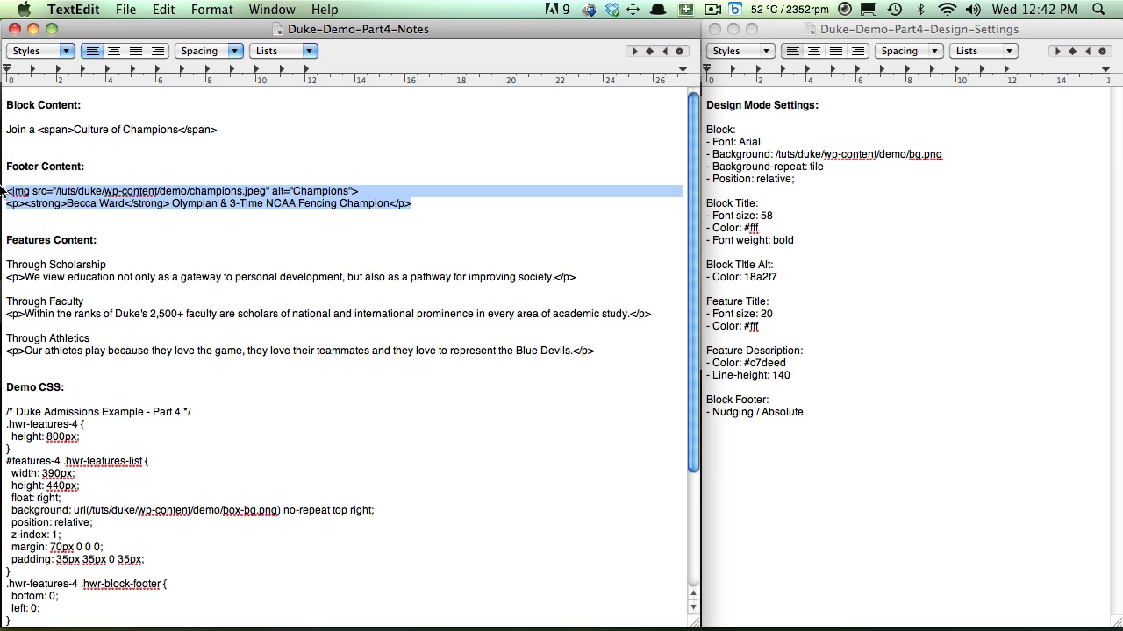
key(super+Tab)
click(685, 117)
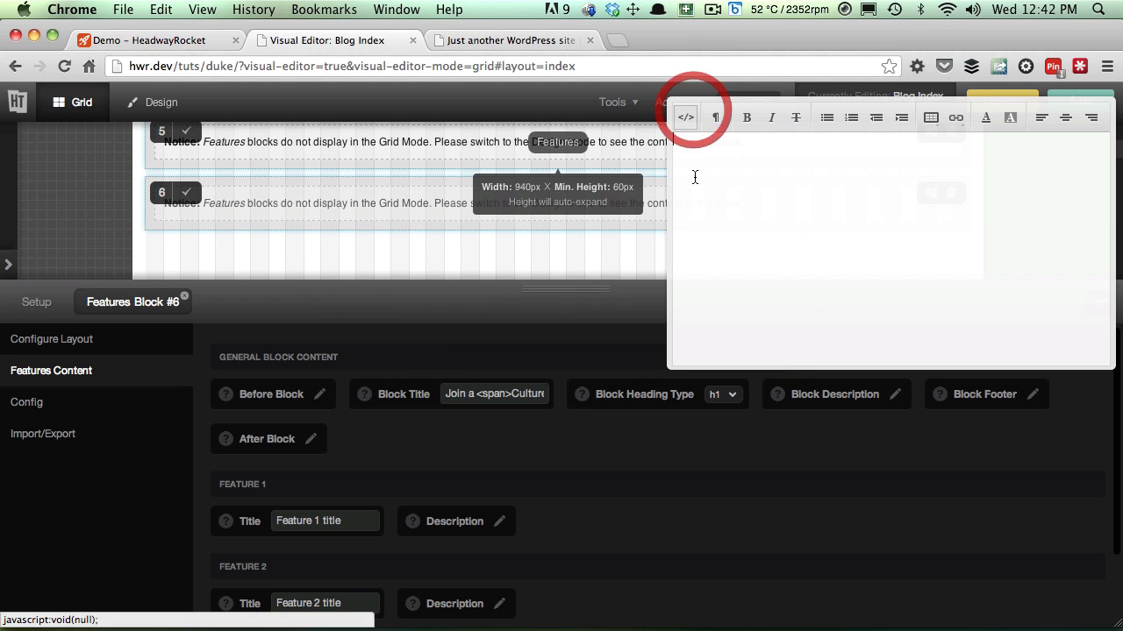
key(super+v)
click(686, 119)
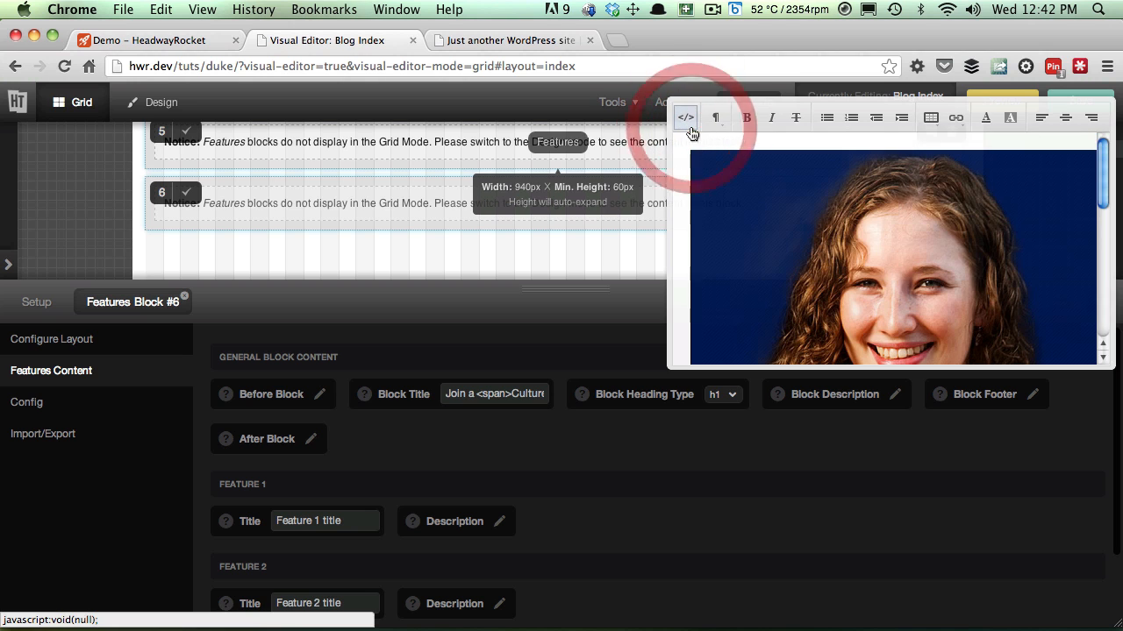
click(852, 476)
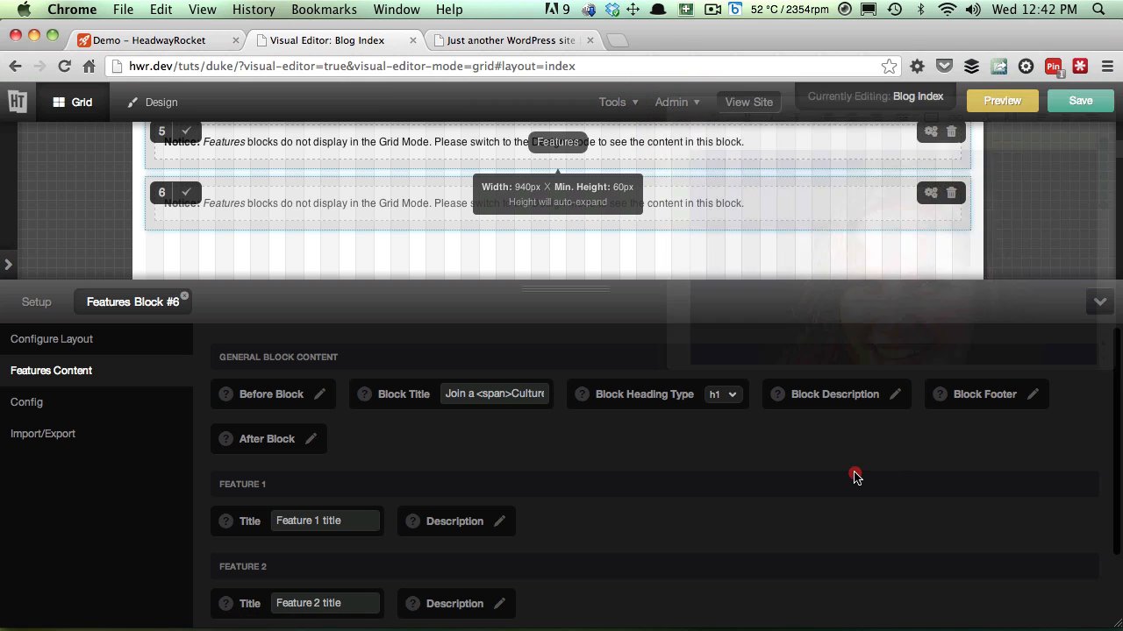
Replace the Feature 1 title with "Through Scholarship", copied from the TextEdit notes
key(super+Tab)
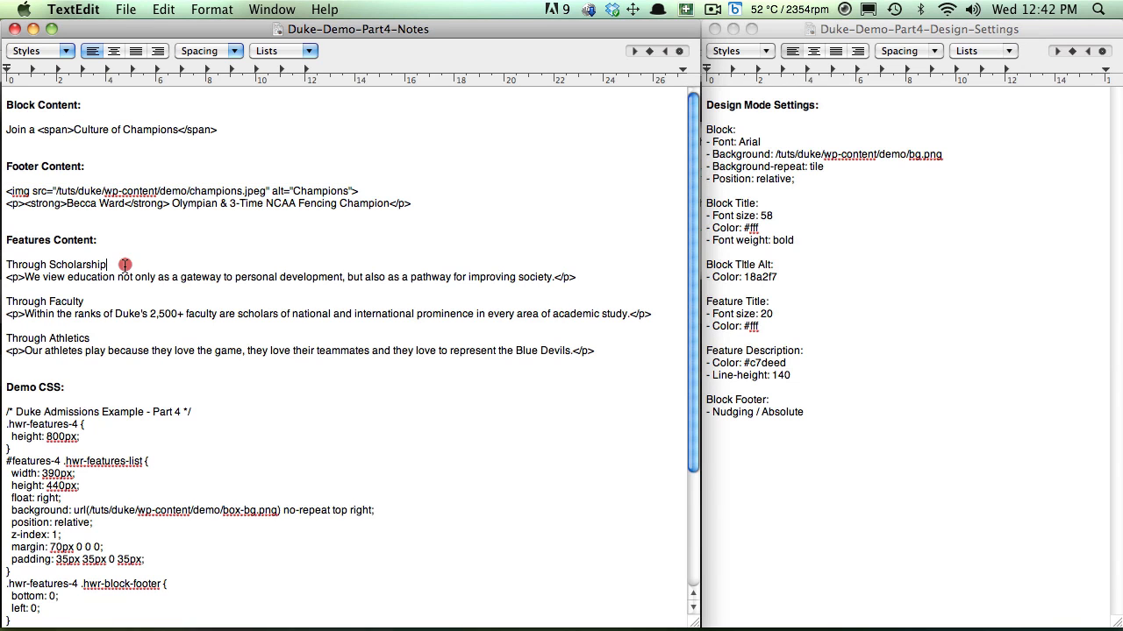
drag(109, 264, 5, 264)
key(super+c)
key(super+Tab)
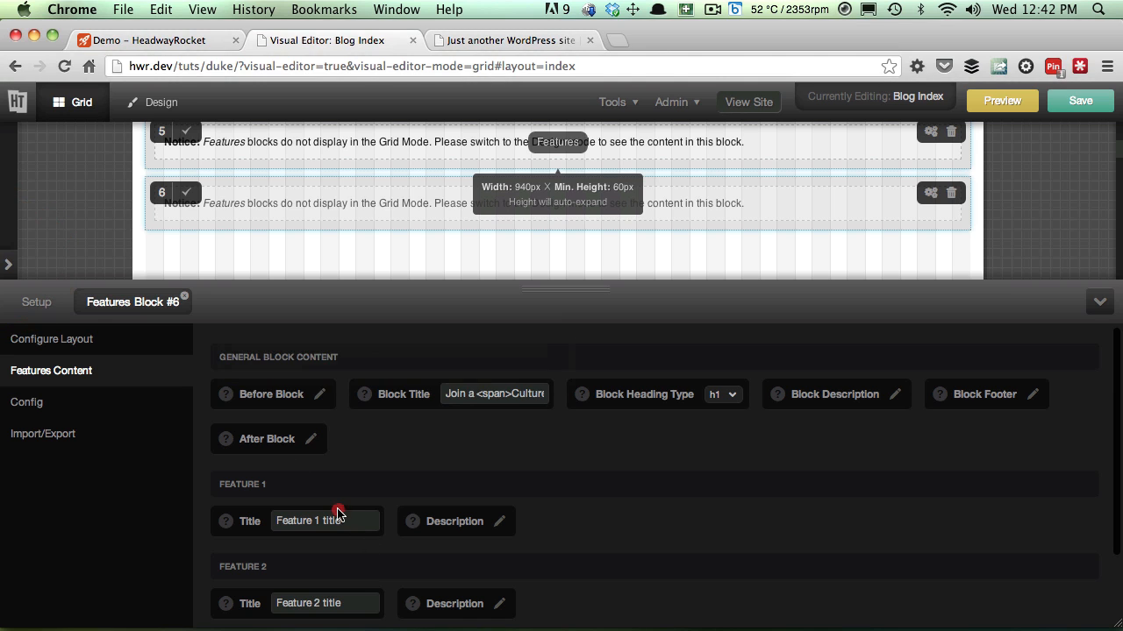
click(328, 521)
key(super+a)
key(super+v)
Replace the Feature 2 title with "Through Faculty", copied from the TextEdit notes
key(super+Tab)
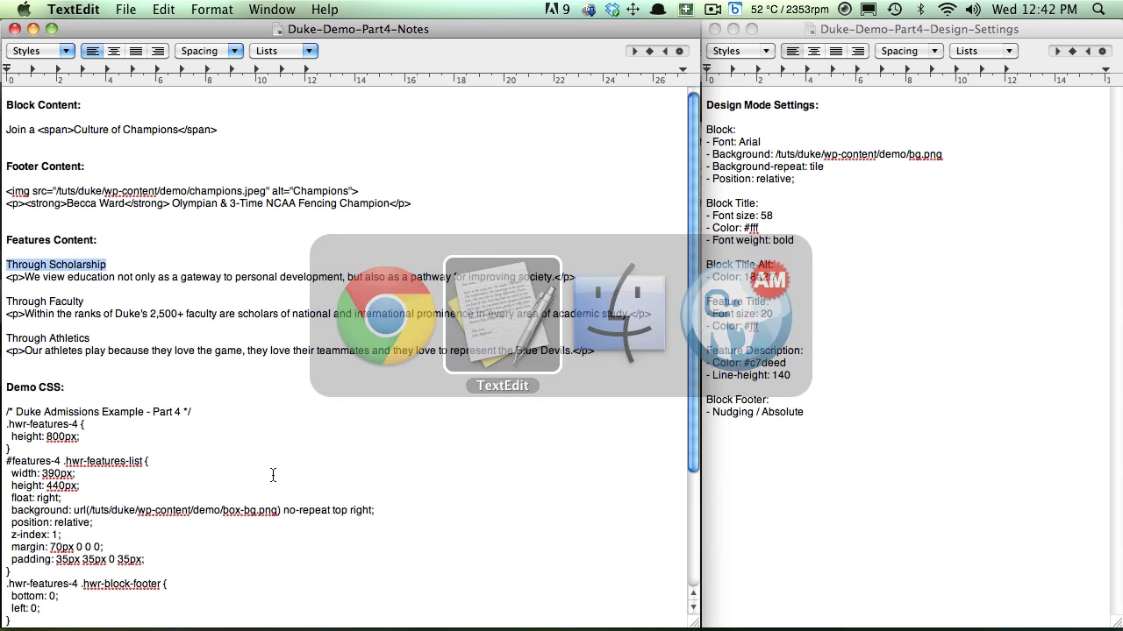
drag(85, 302, 3, 305)
key(super+c)
key(super+Tab)
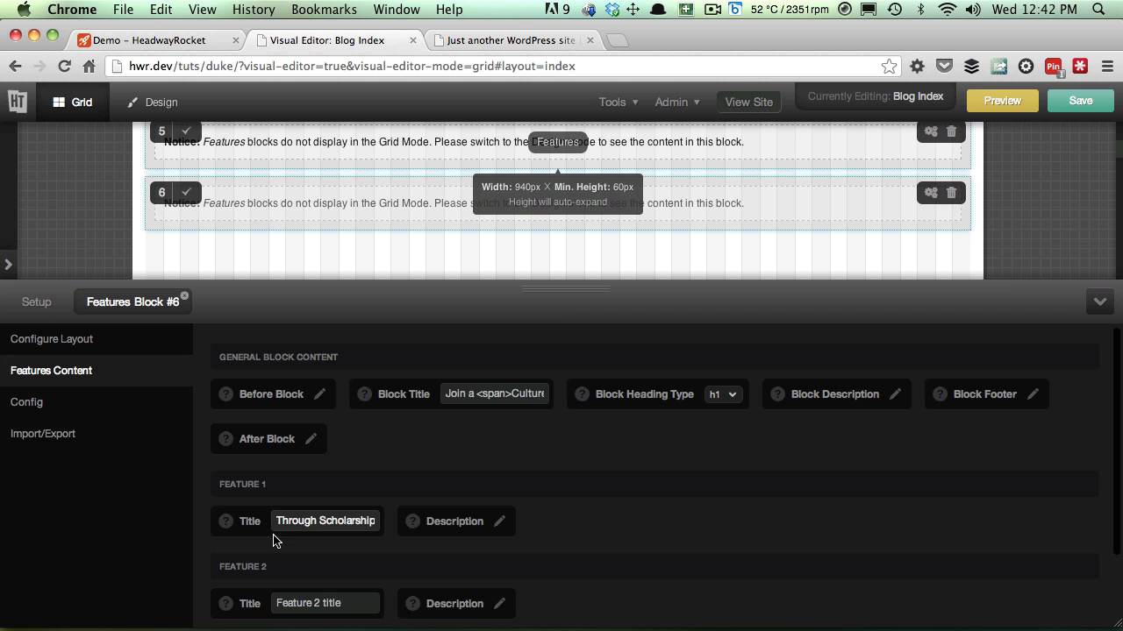
click(326, 604)
key(super+a)
key(super+v)
Replace the Feature 3 title with "Through Athletics", copied from the TextEdit notes
key(super+Tab)
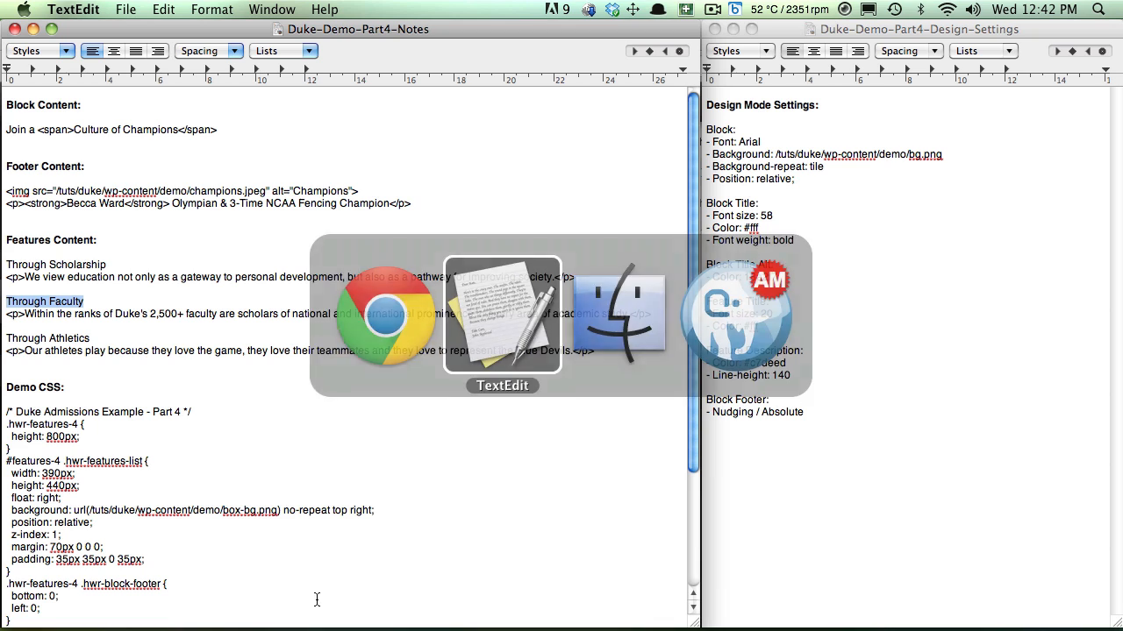
drag(93, 339, 2, 340)
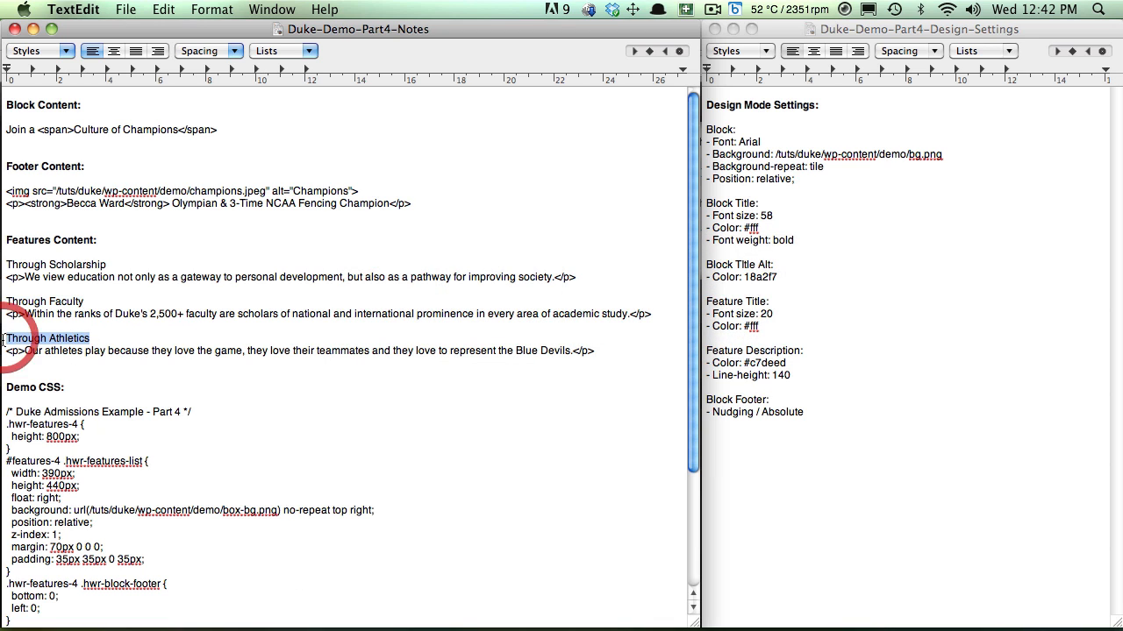
key(super+c)
key(super+Tab)
scroll(401, 565, down, 2)
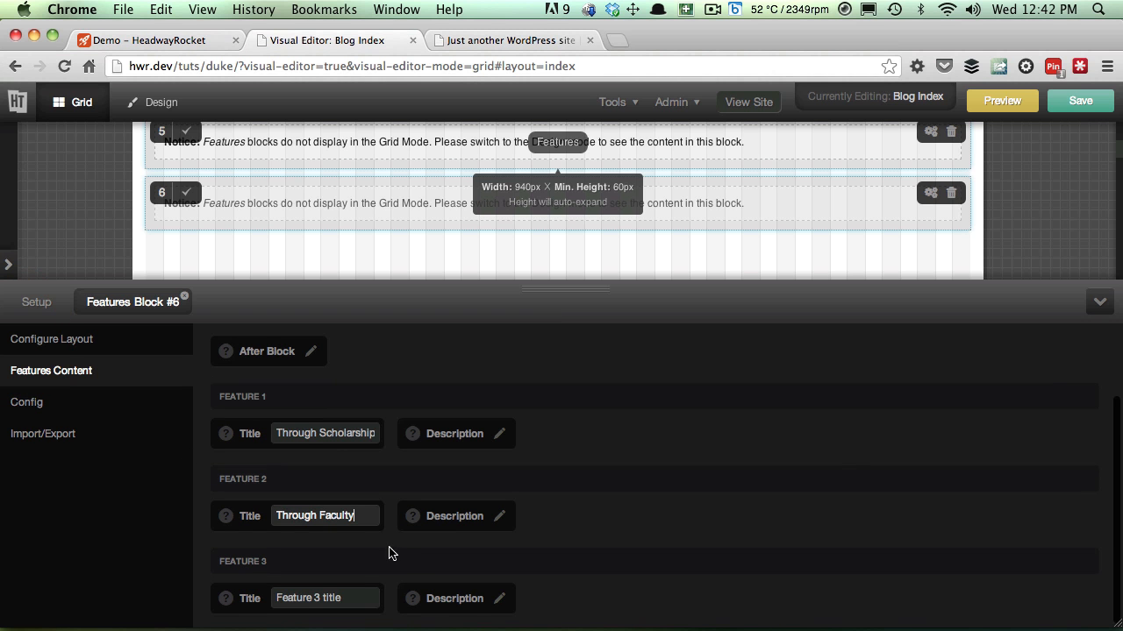
click(301, 600)
key(super+v)
Replace the Feature 1 description's HTML source with the "We view education not only as a gateway..." paragraph from the TextEdit notes
key(super+Tab)
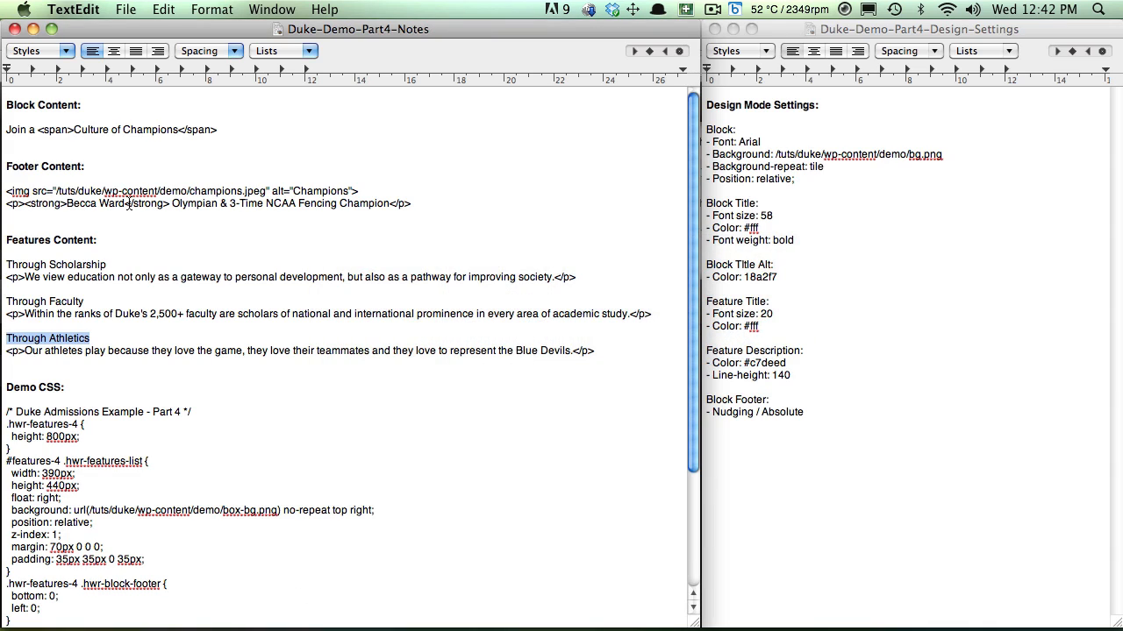
drag(5, 275, 593, 273)
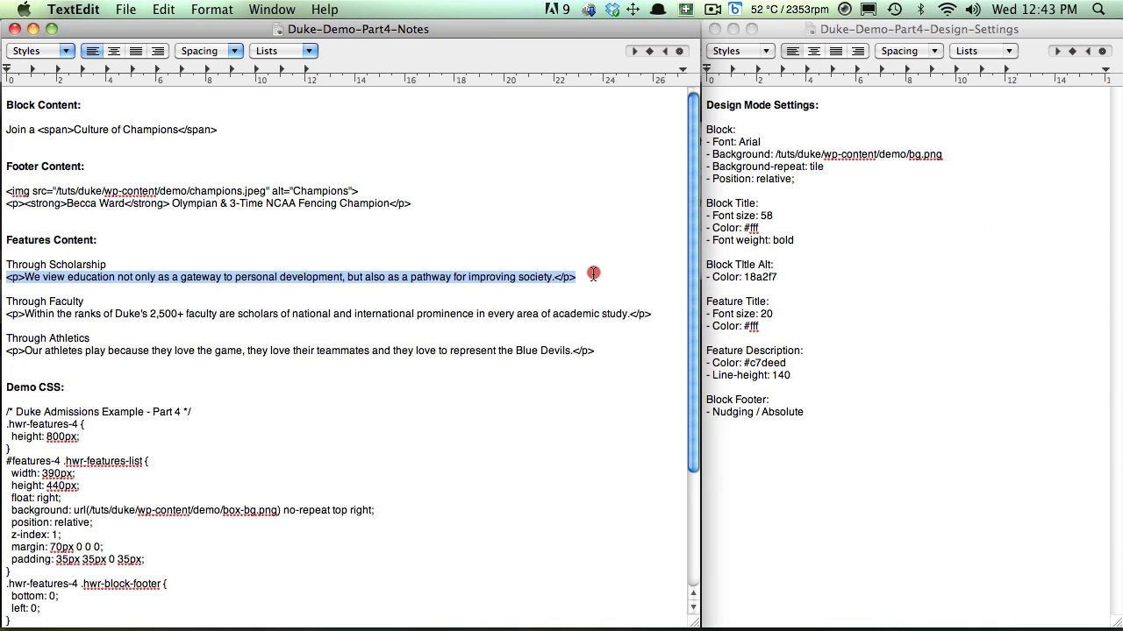
key(super+Tab)
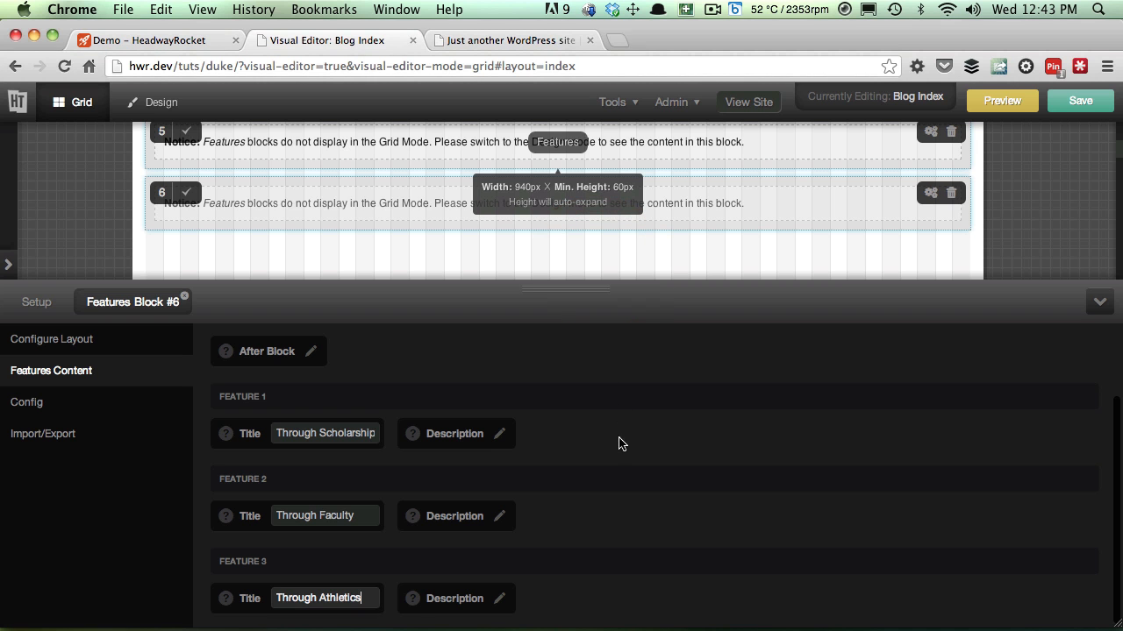
click(499, 433)
click(419, 157)
key(ctrl+a)
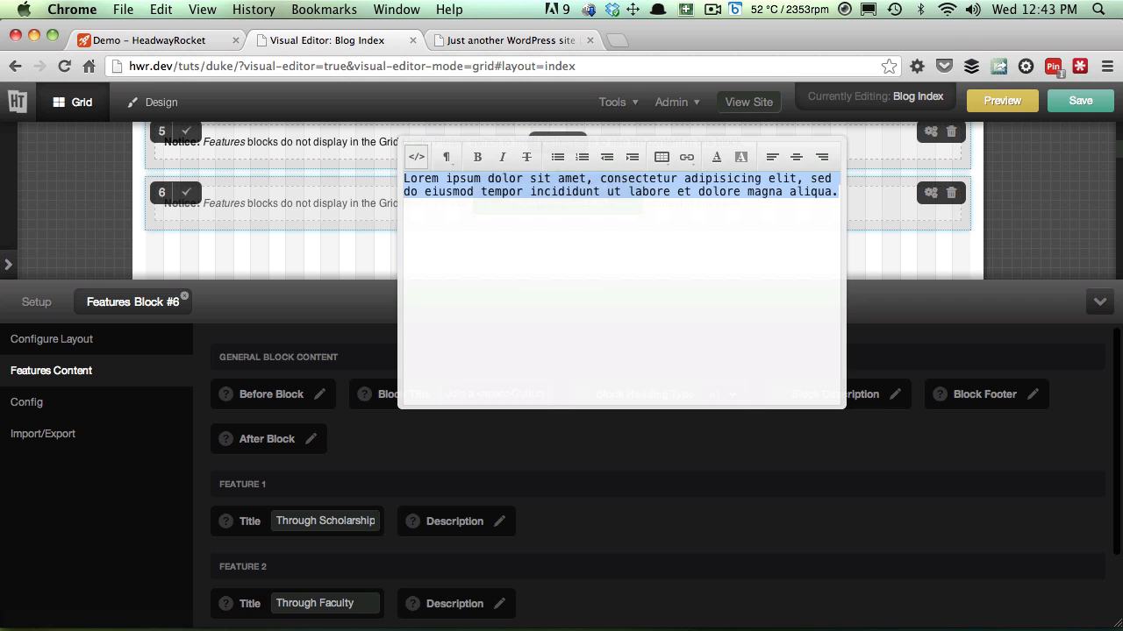
key(ctrl+v)
click(416, 157)
click(526, 537)
Replace the Feature 2 description's HTML source with the "Within the ranks of Duke's 2,500+ faculty..." paragraph from the TextEdit notes
key(super+Tab)
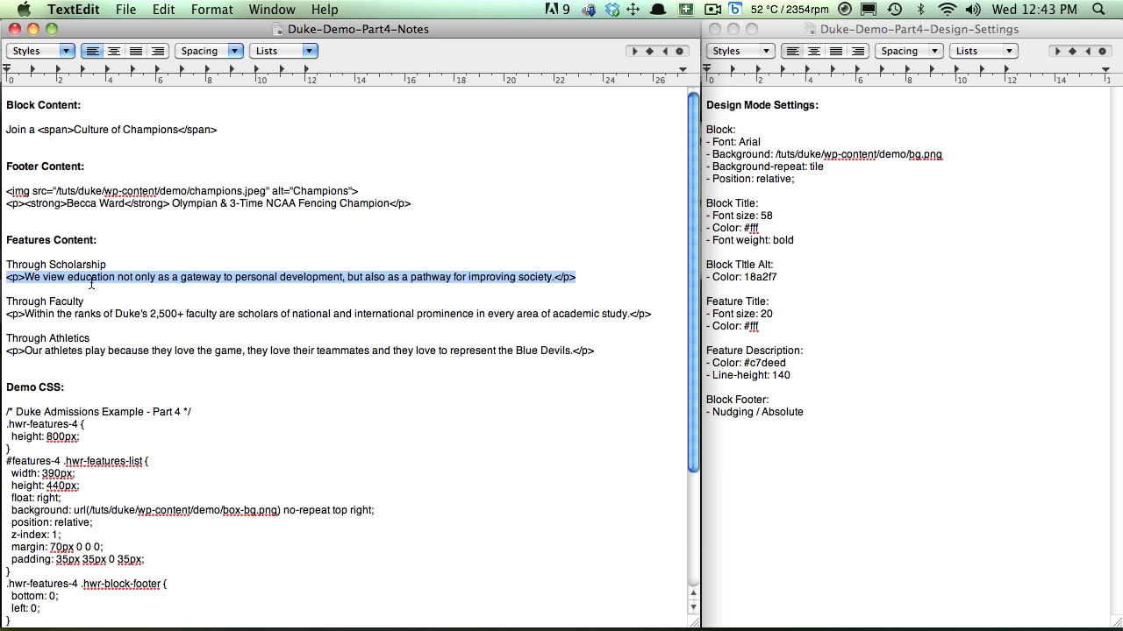
drag(6, 316, 653, 313)
key(super+c)
key(super+Tab)
scroll(606, 427, down, 3)
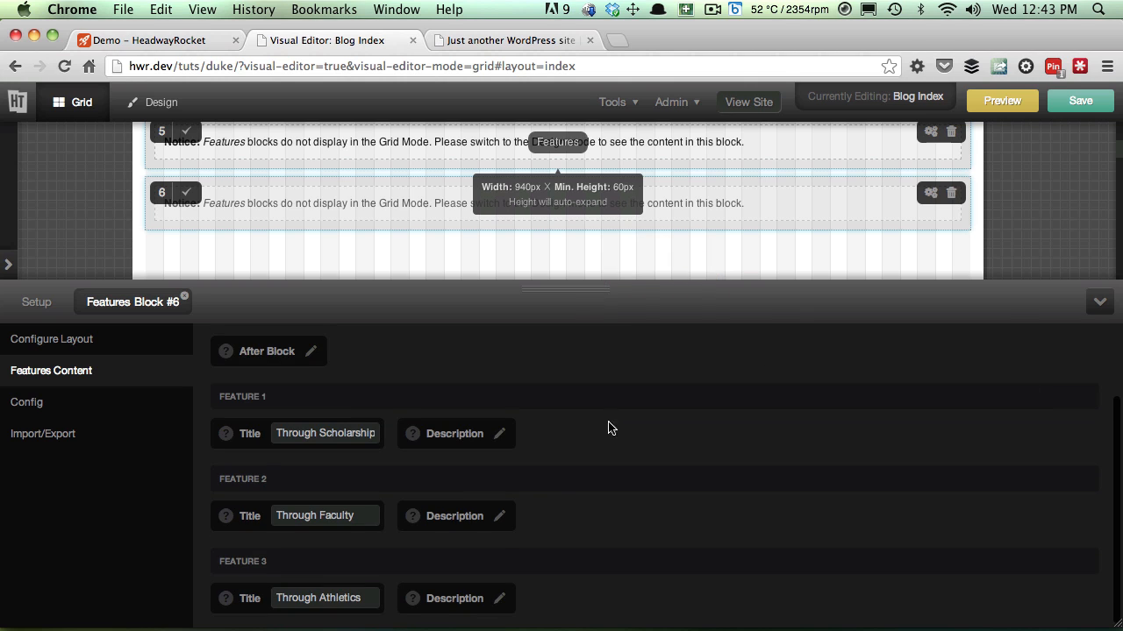
click(502, 520)
click(417, 239)
key(super+a)
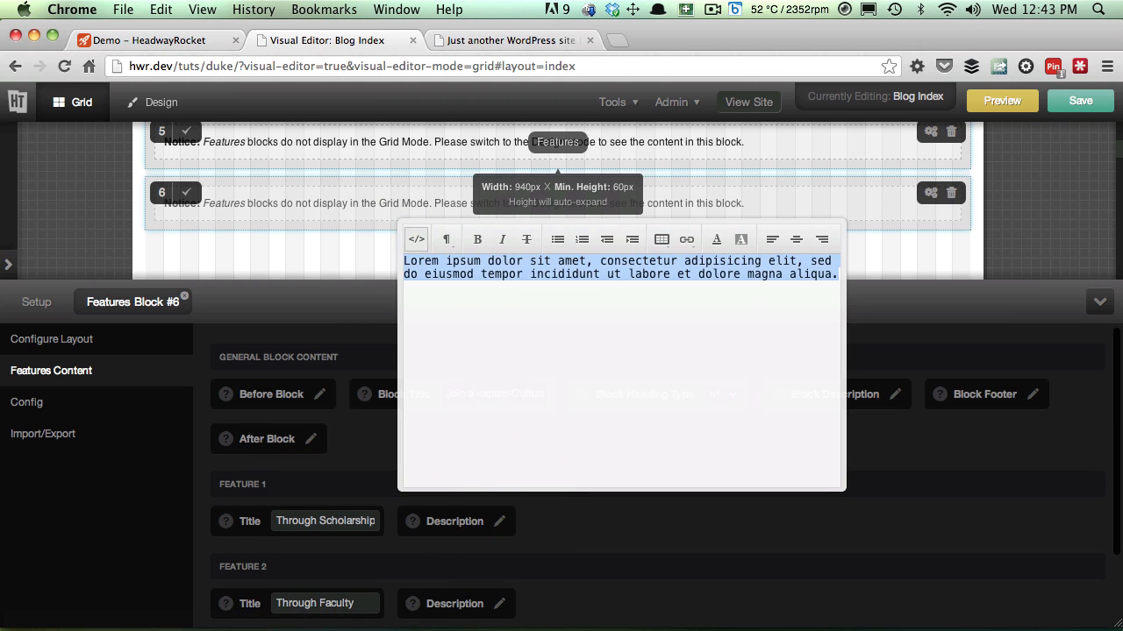
key(super+v)
click(417, 241)
click(646, 594)
Replace the Feature 3 description's HTML source with the "Our athletes play because they love the game..." paragraph from the TextEdit notes
key(super+Tab)
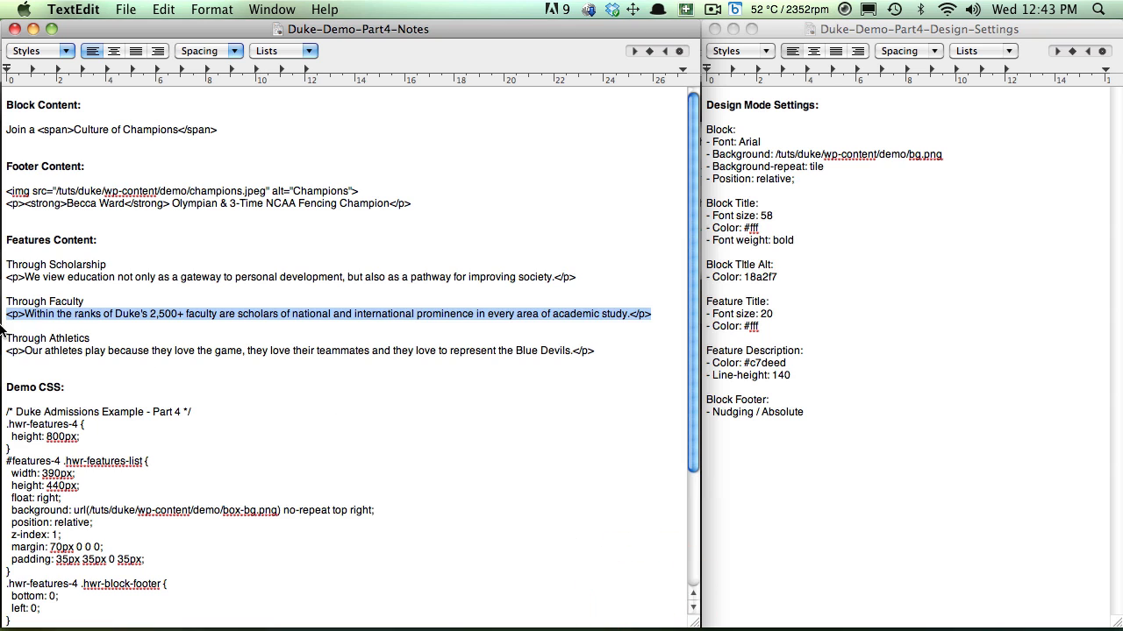
drag(7, 353, 620, 352)
key(super+Tab)
scroll(447, 544, down, 2)
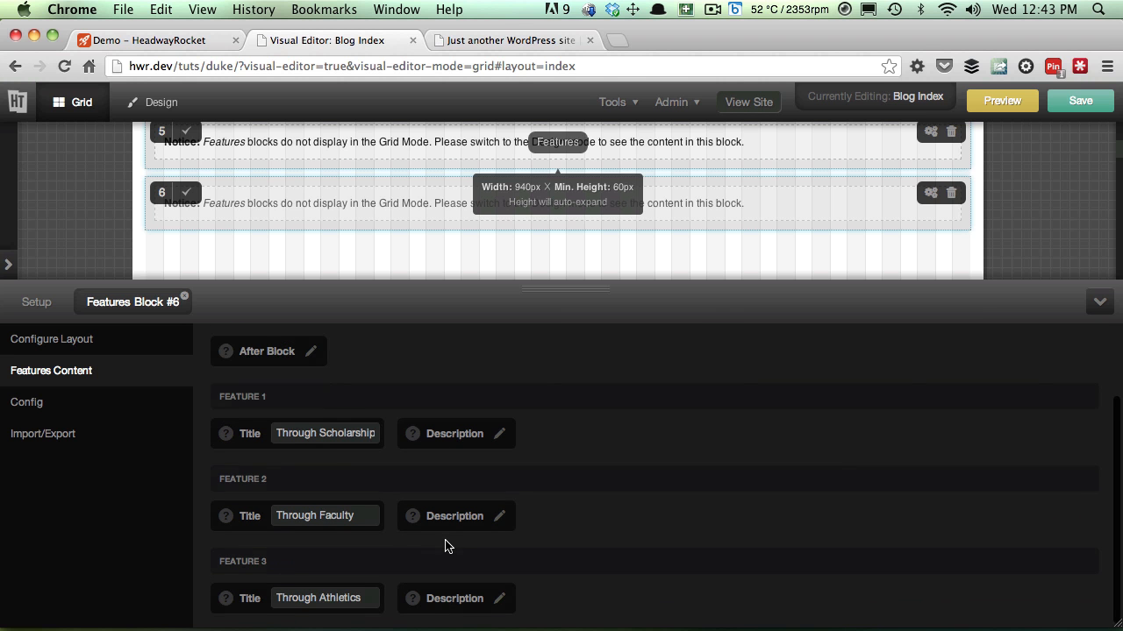
click(498, 598)
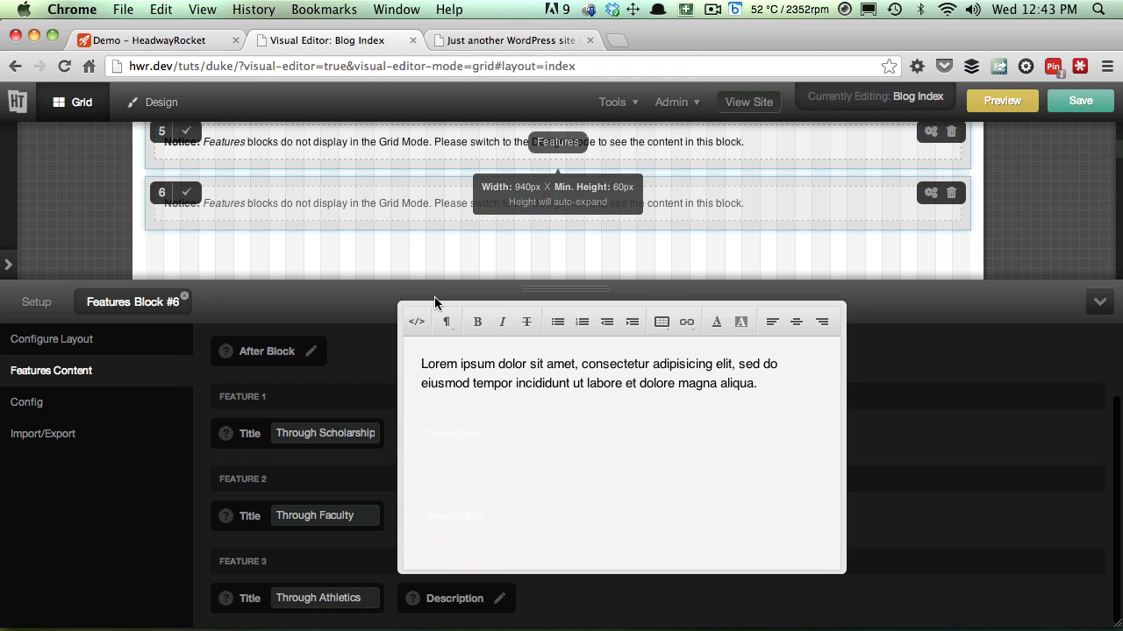
click(417, 322)
click(443, 356)
key(super+a)
key(super+v)
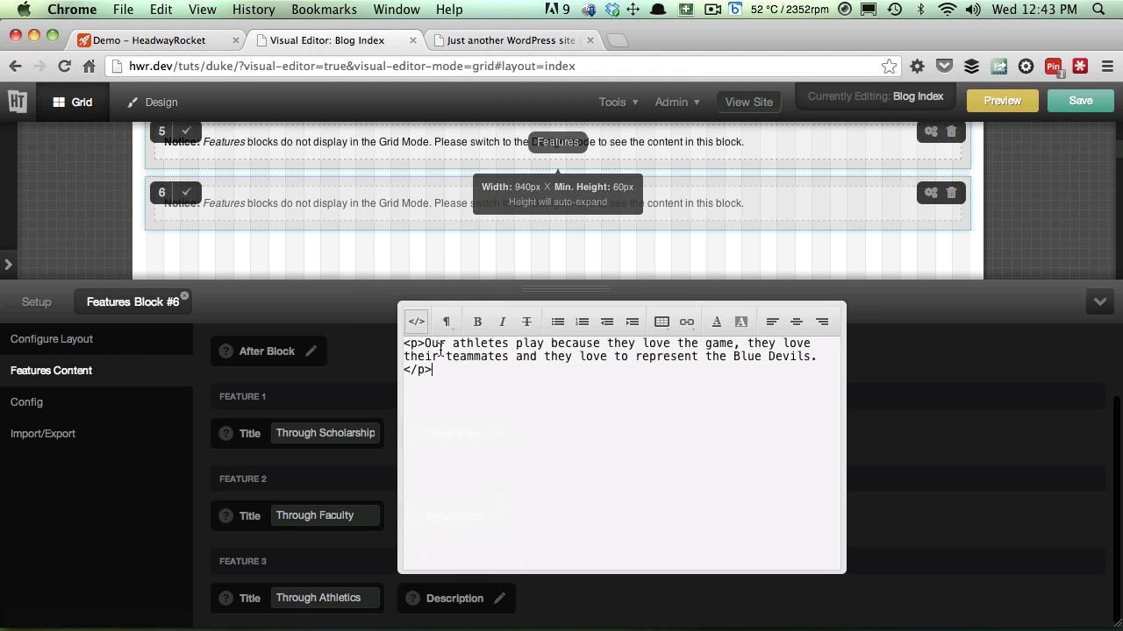
Finish editing the Feature 3 description and save the block's content
click(417, 324)
click(543, 612)
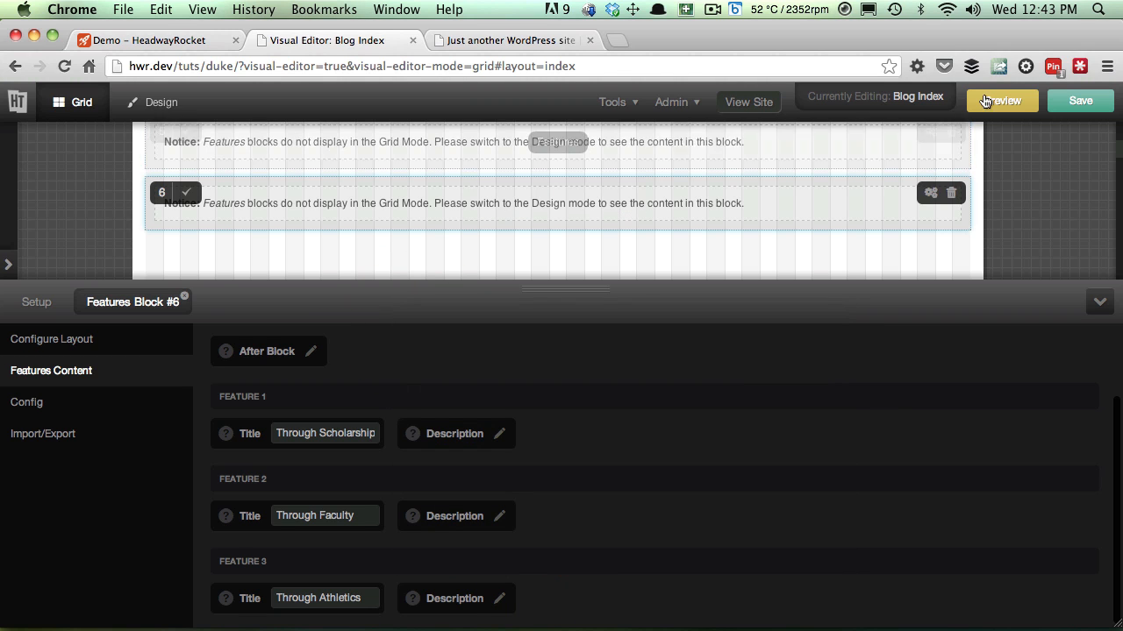
click(1070, 104)
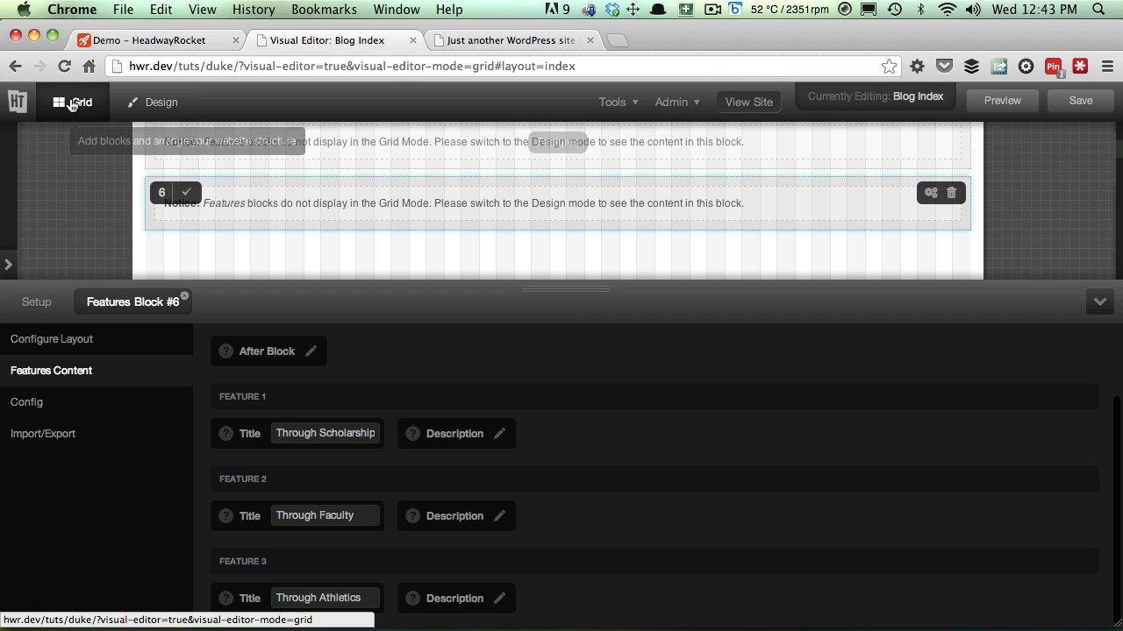
Switch the visual editor to Design mode, clearing the styling tip and the editor panel from the page view
click(181, 106)
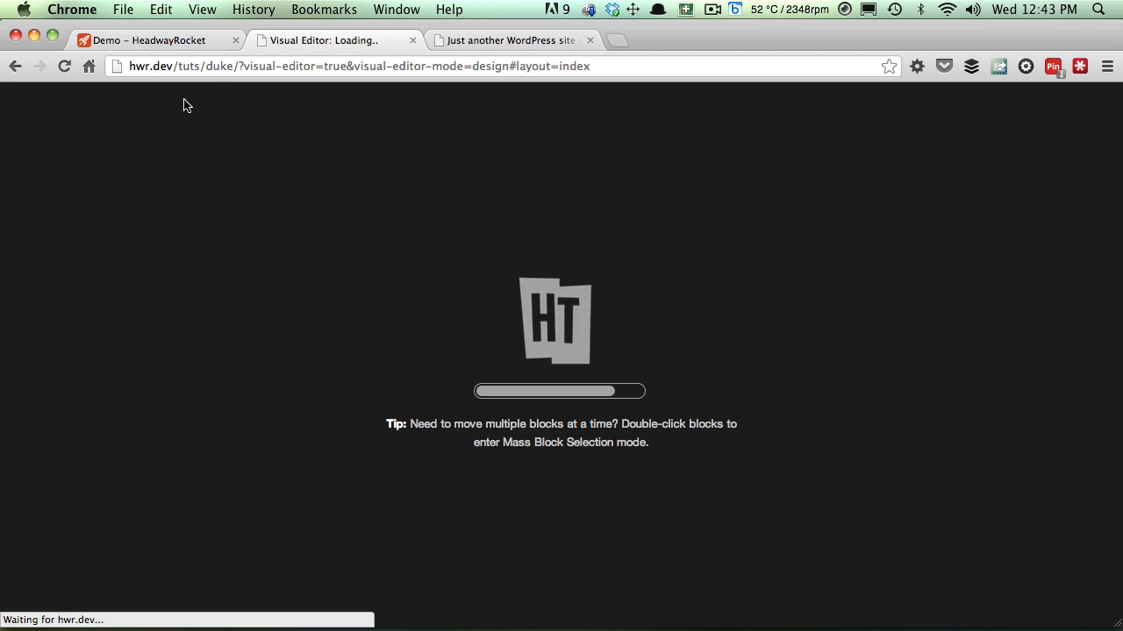
scroll(689, 232, down, 10)
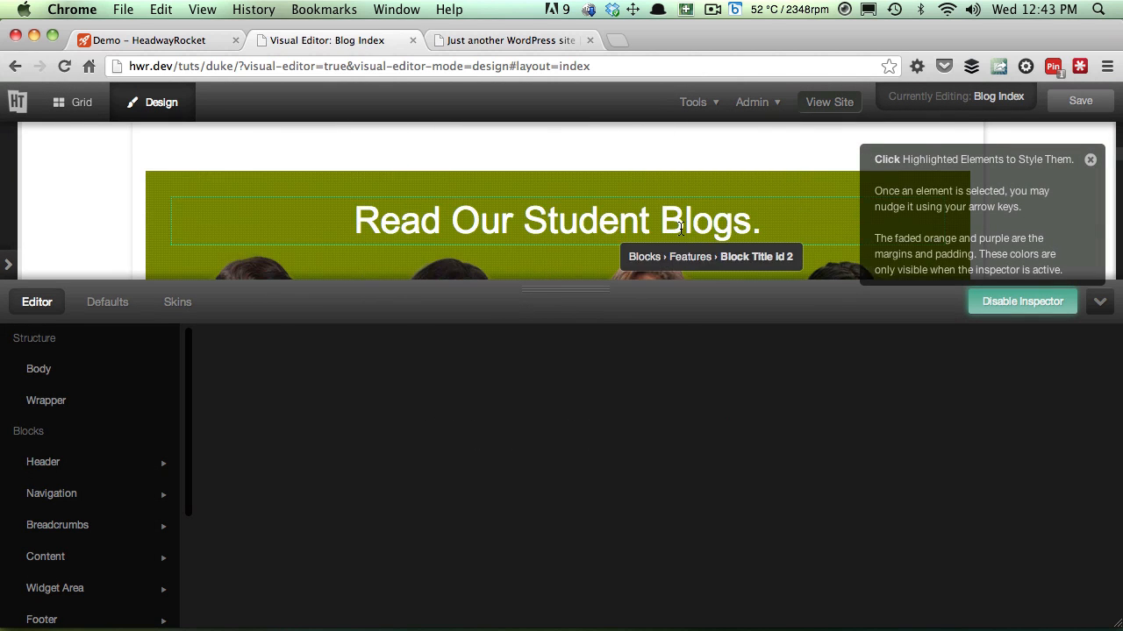
click(1090, 158)
click(1099, 301)
Review the new "Join a Culture of Champions" Features block and set its container's font family to Arial
scroll(701, 402, down, 5)
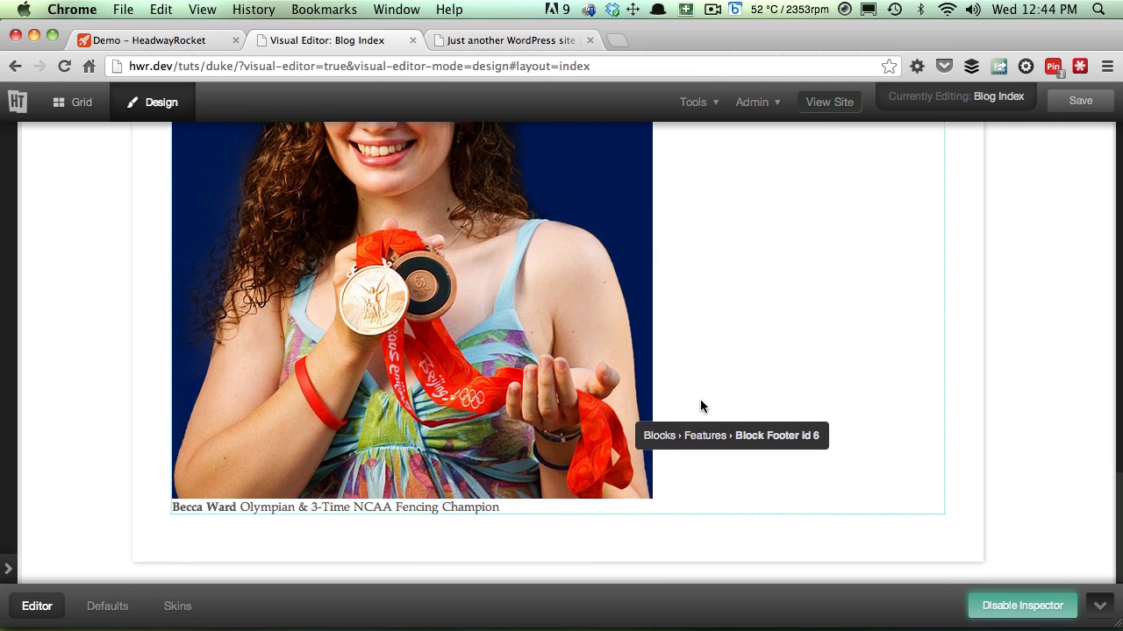
scroll(700, 399, up, 10)
scroll(700, 399, down, 6)
scroll(695, 400, up, 5)
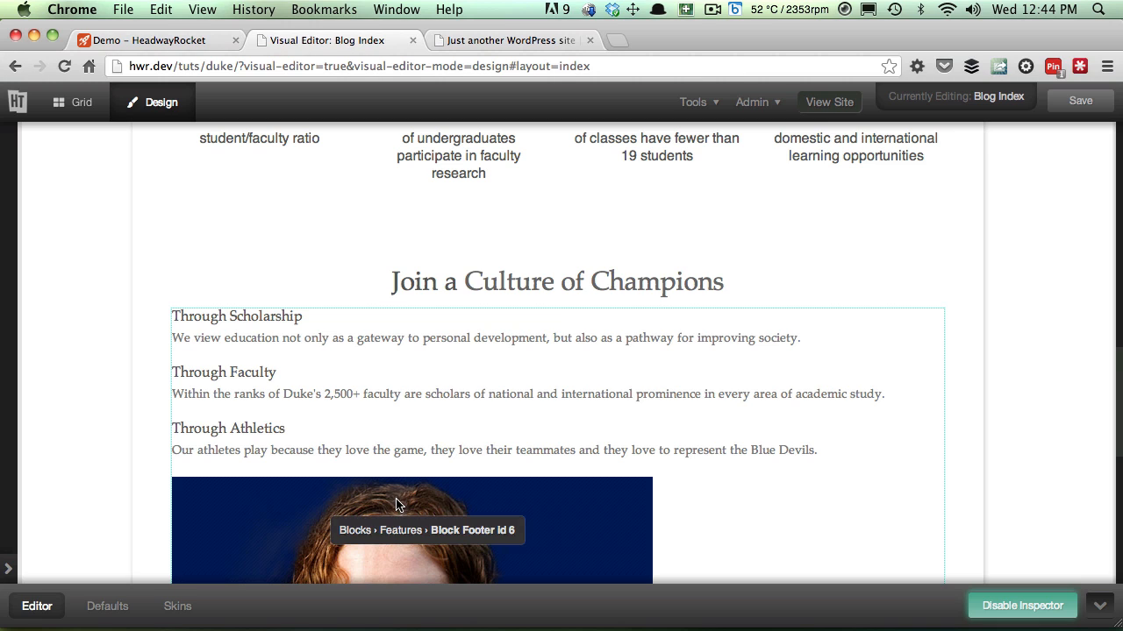
click(156, 279)
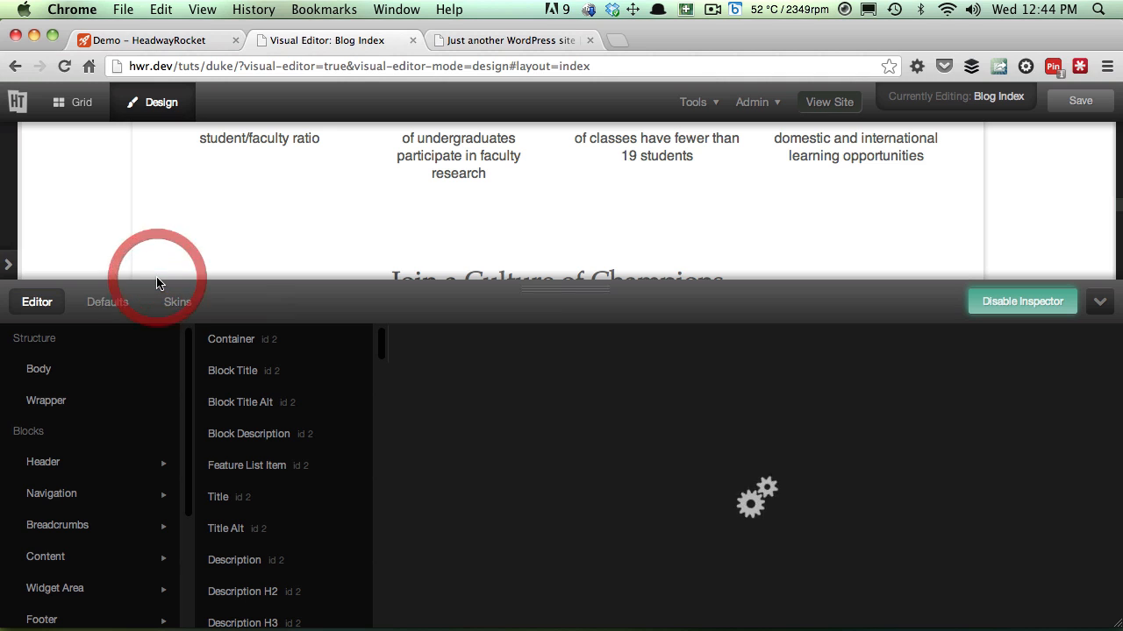
scroll(196, 272, down, 3)
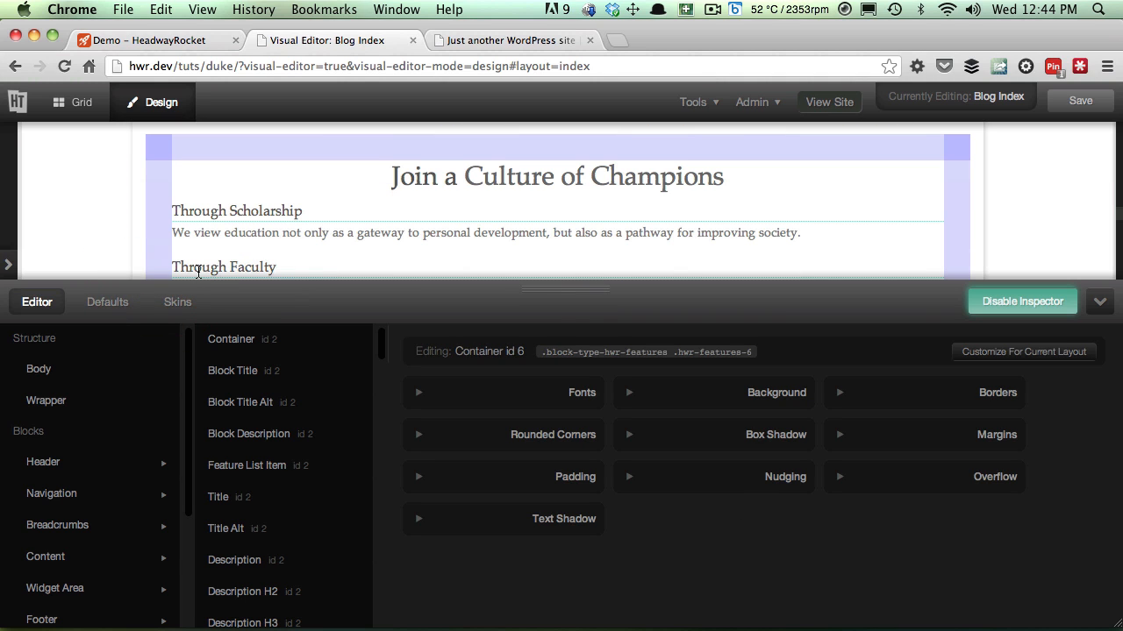
click(534, 394)
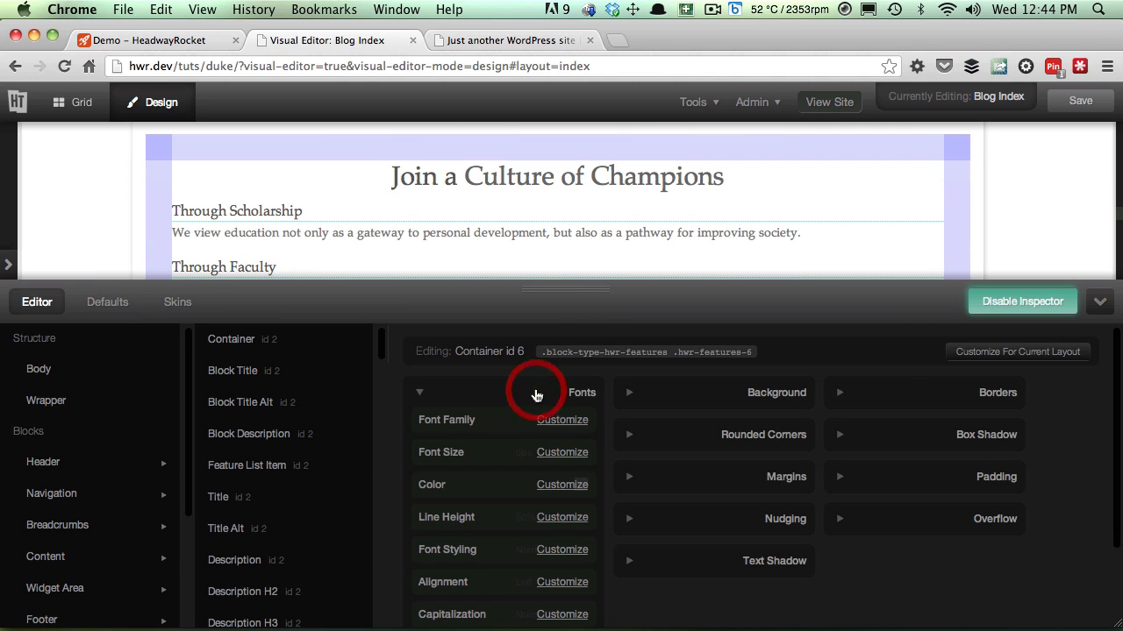
click(550, 424)
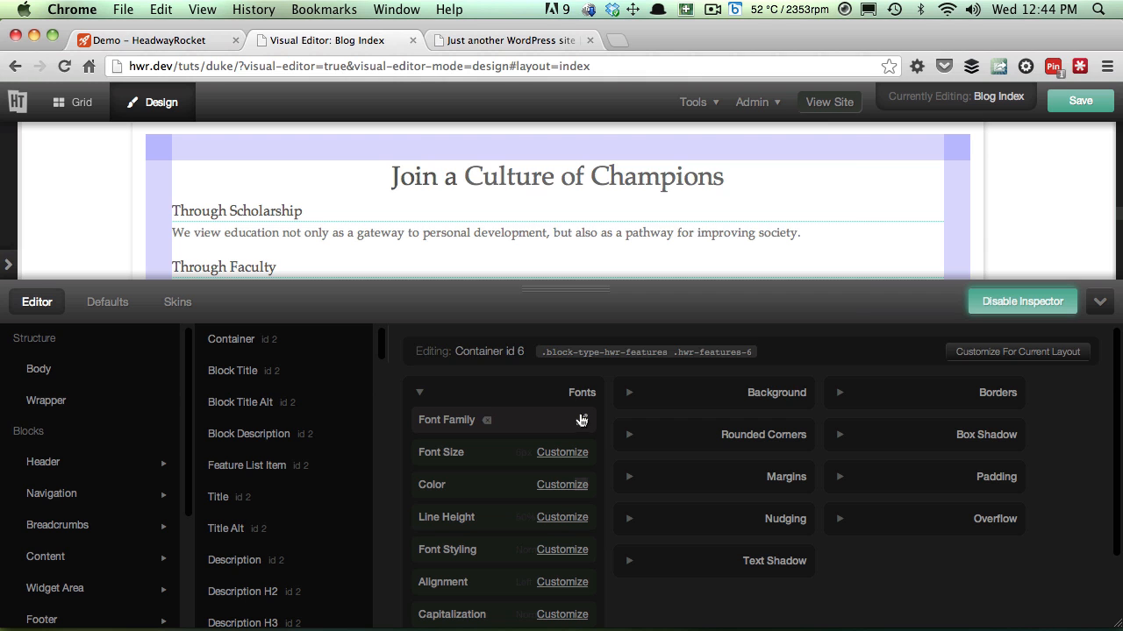
click(579, 420)
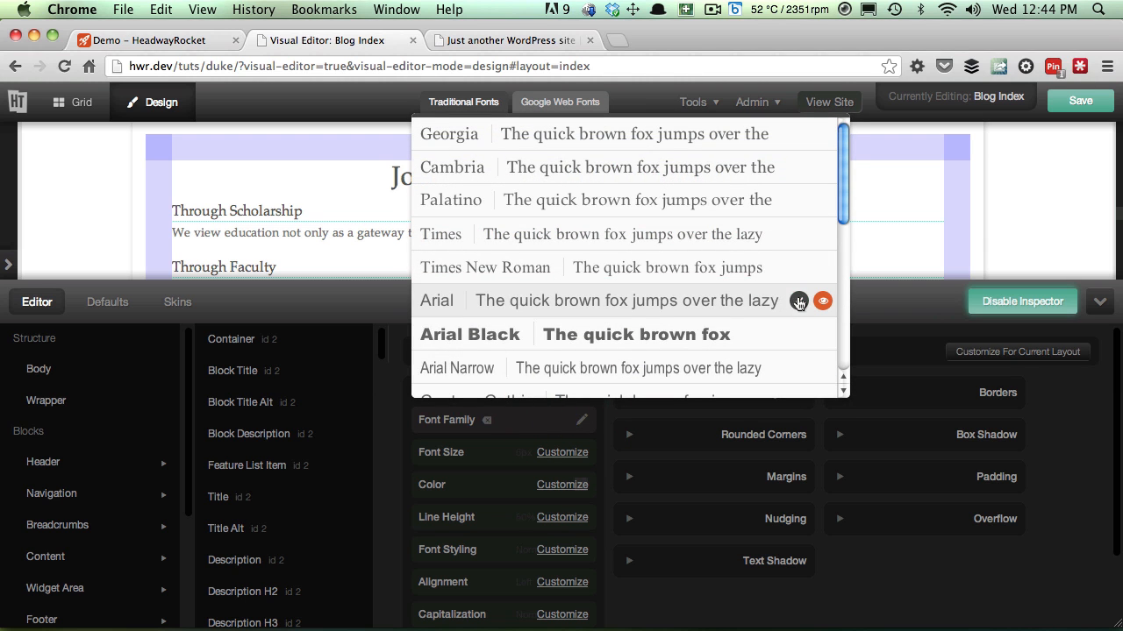
click(798, 303)
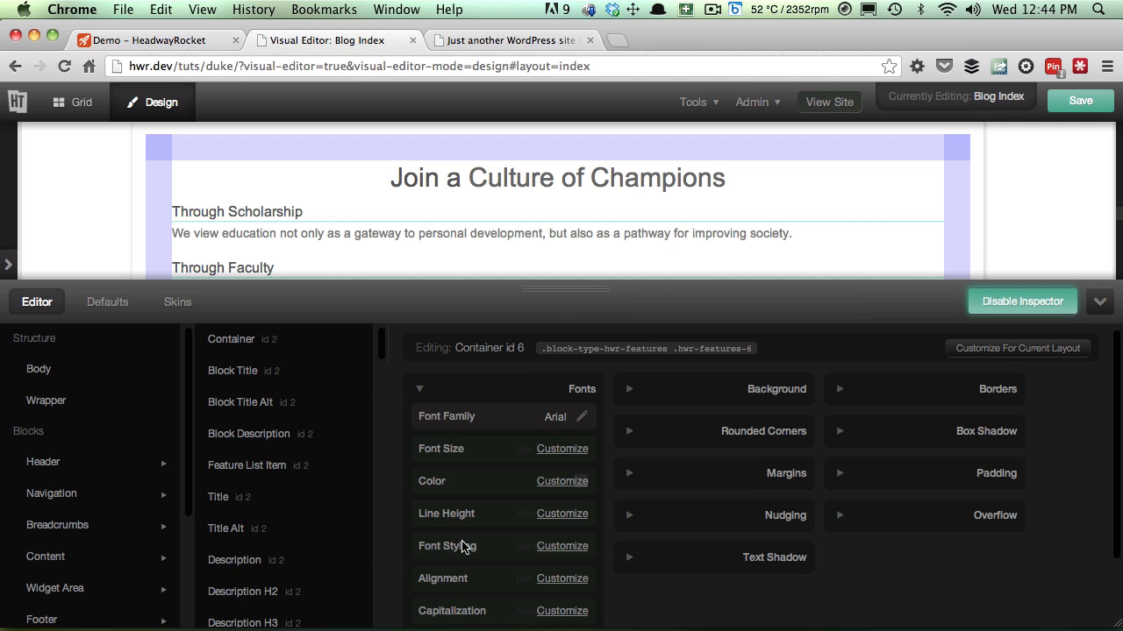
Open the image chooser for the container's background, ready to insert an image from a URL
scroll(464, 547, down, 1)
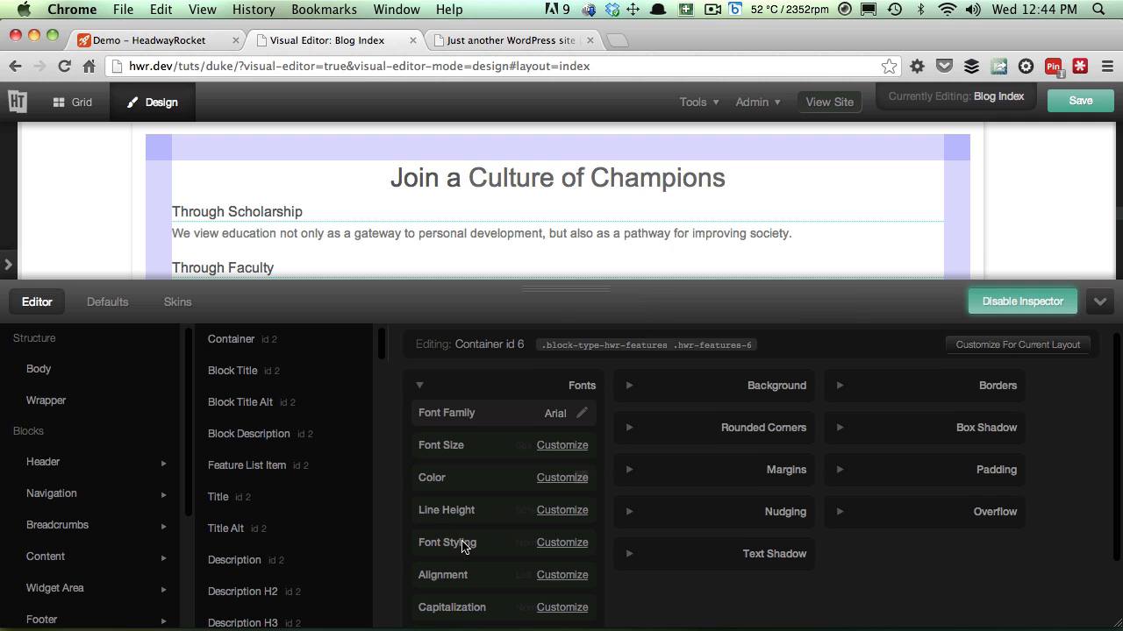
click(646, 386)
click(758, 439)
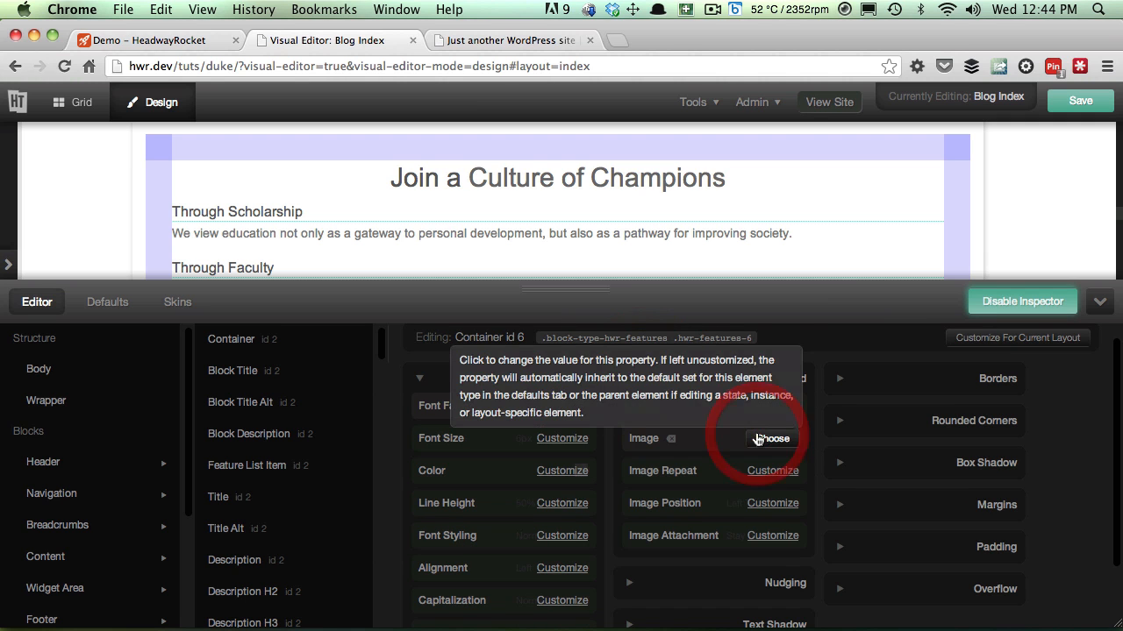
click(759, 439)
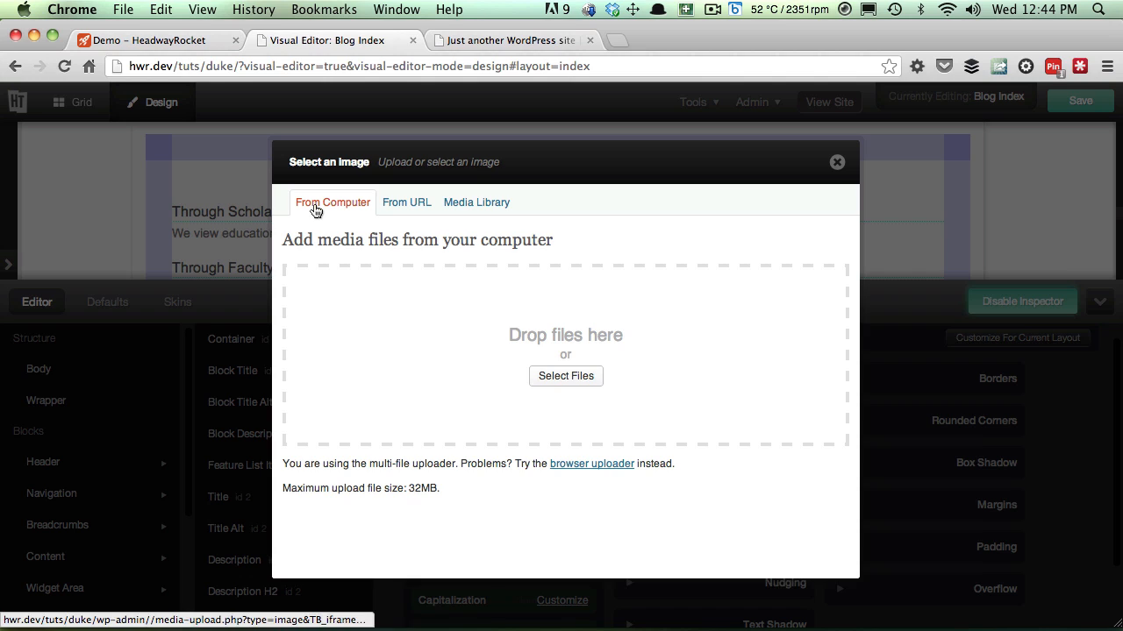
click(426, 207)
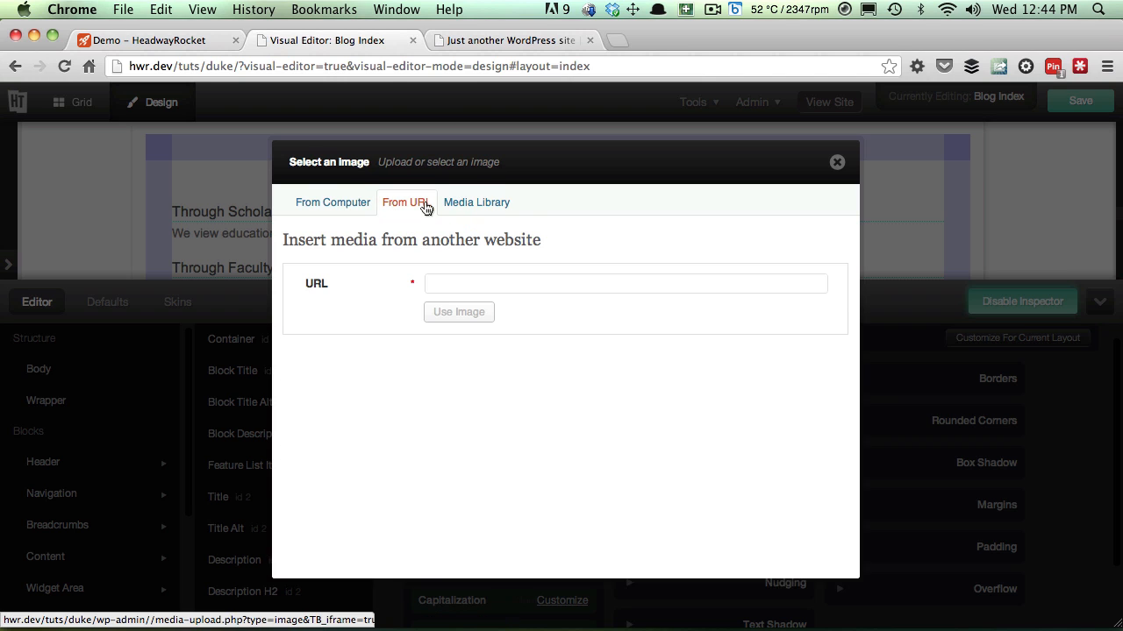
click(433, 282)
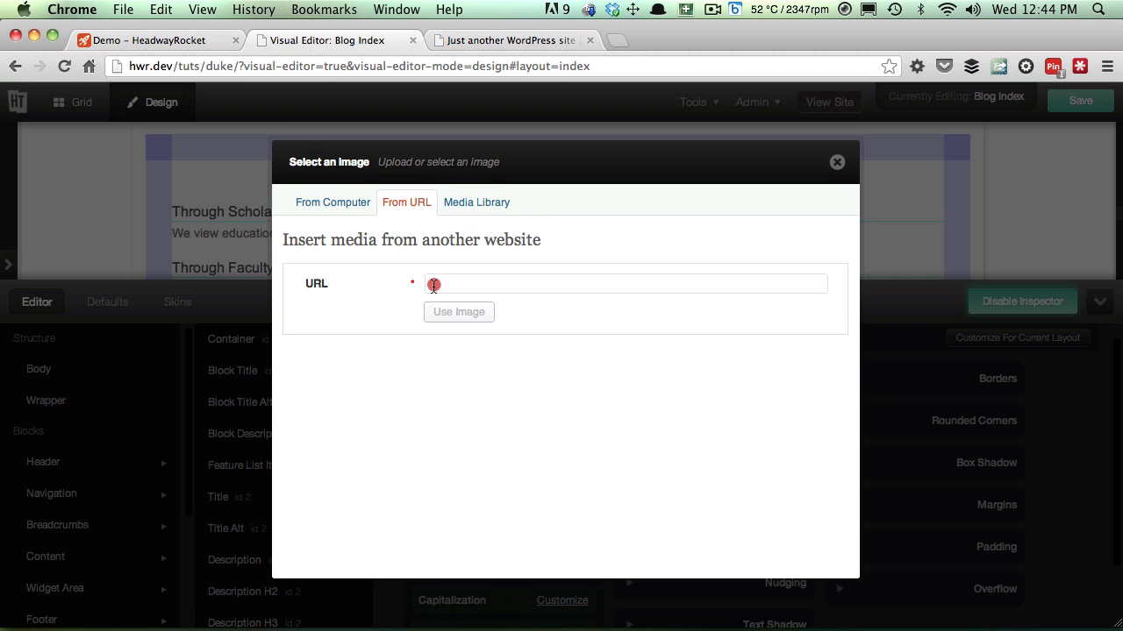
click(432, 282)
Use /tuts/duke/wp-content/demo/bg.png, copied from the TextEdit design settings, as the container's background image
key(super+Tab)
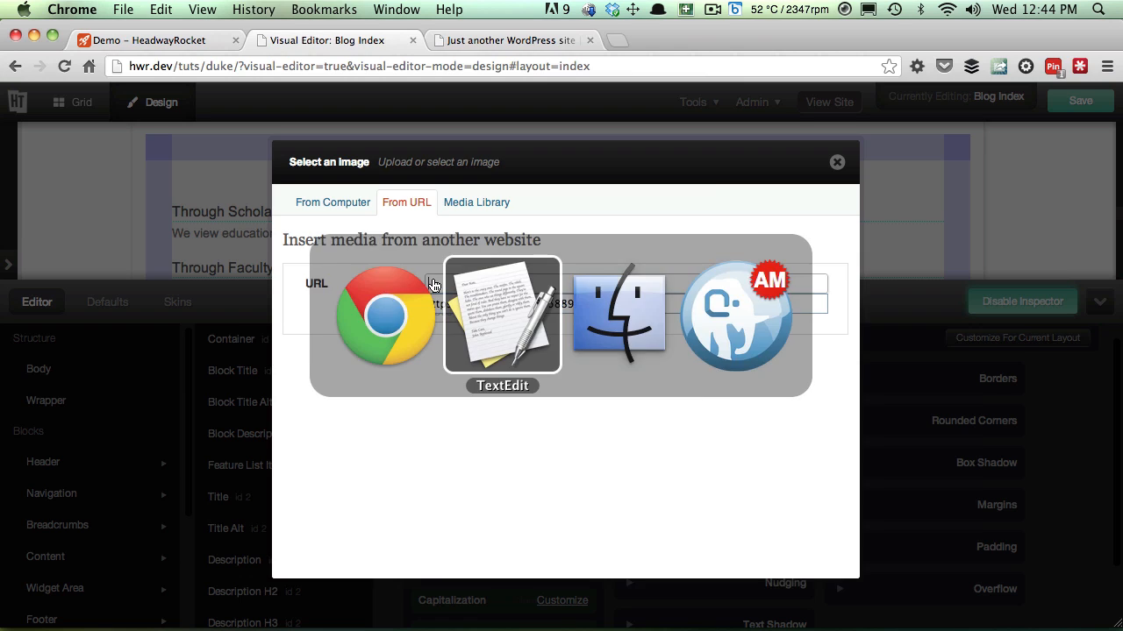
click(967, 150)
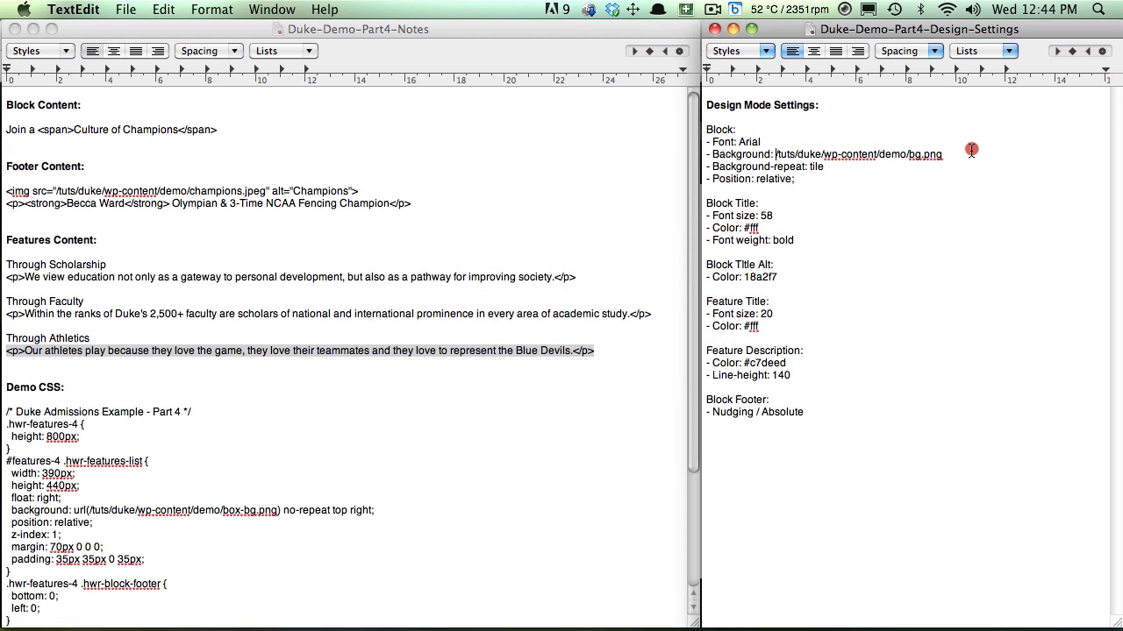
drag(965, 153, 776, 150)
key(super+c)
key(super+Tab)
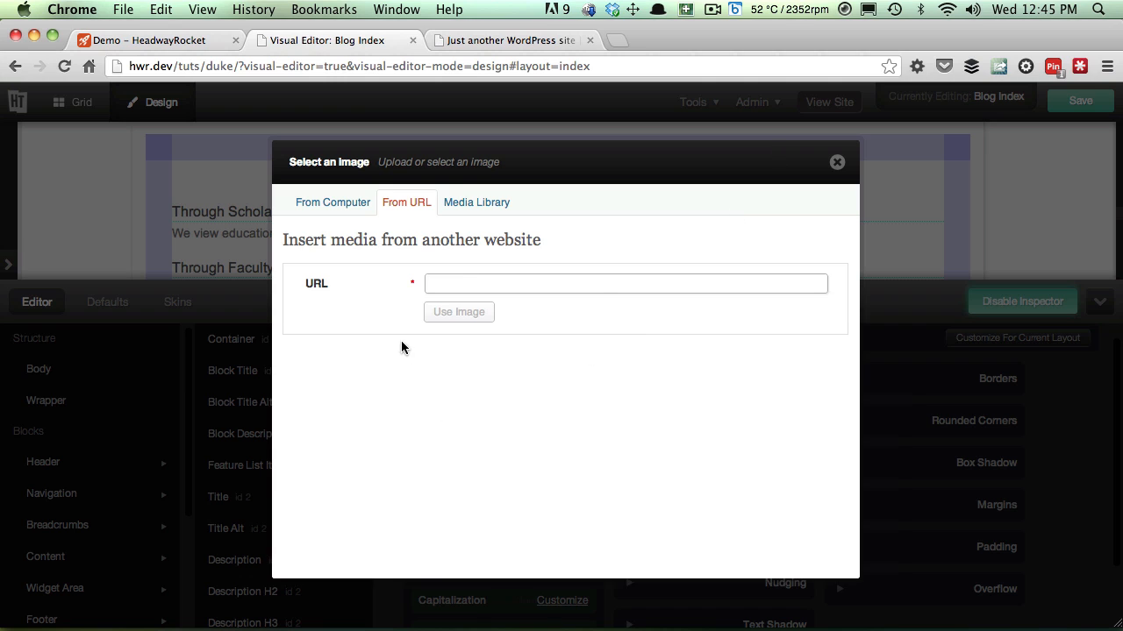
key(super+v)
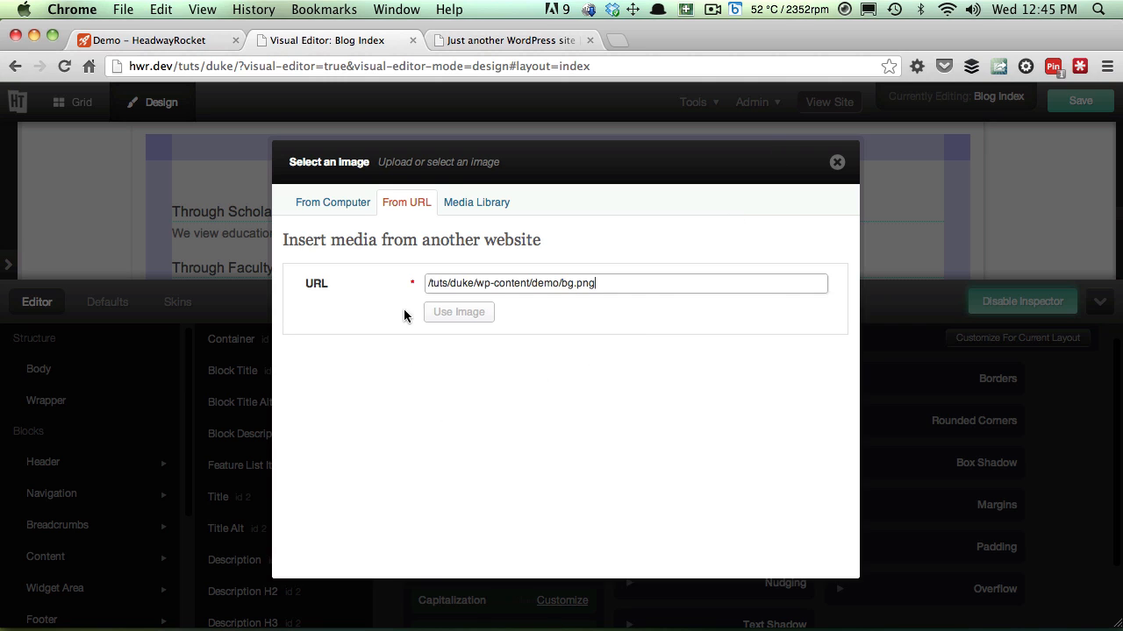
double_click(462, 282)
click(545, 283)
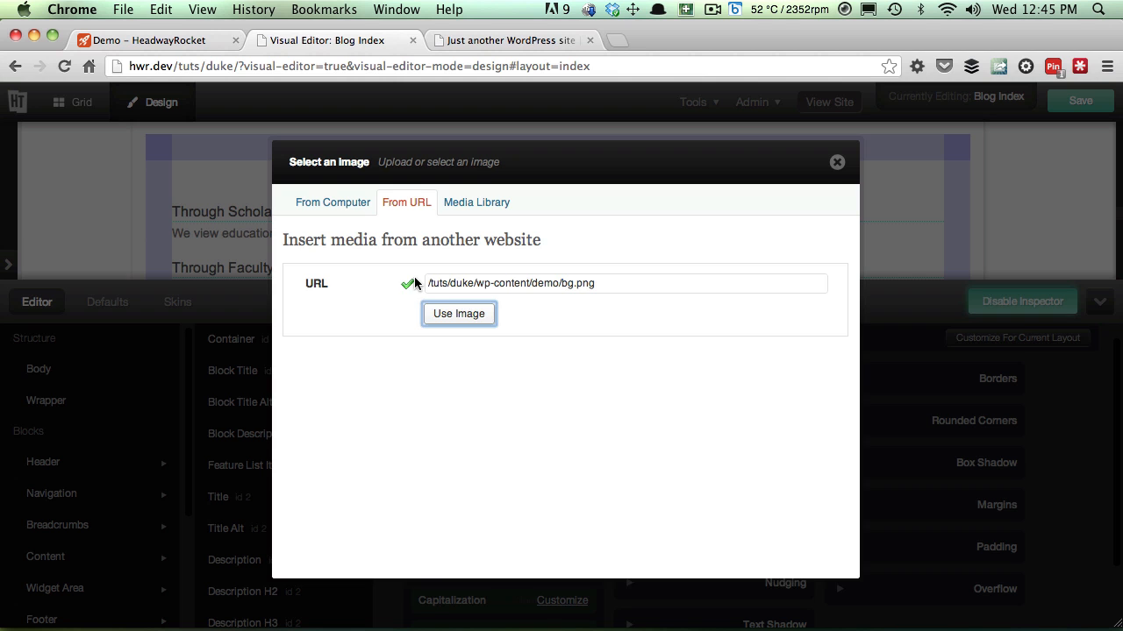
click(430, 314)
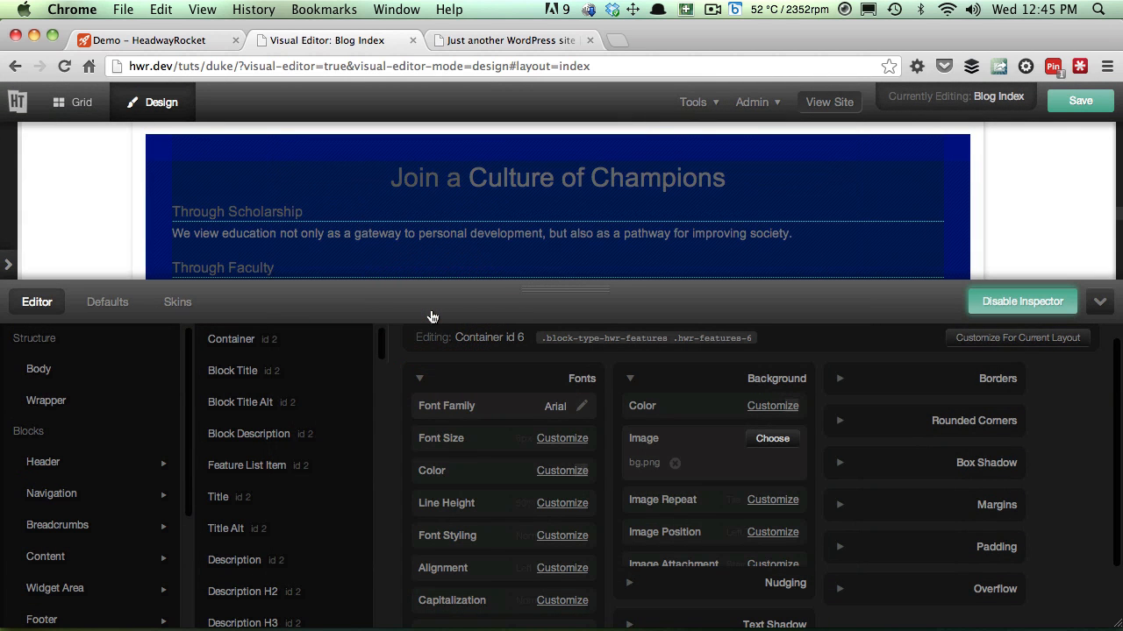
Set the container's nudging method to Relative
scroll(651, 548, down, 3)
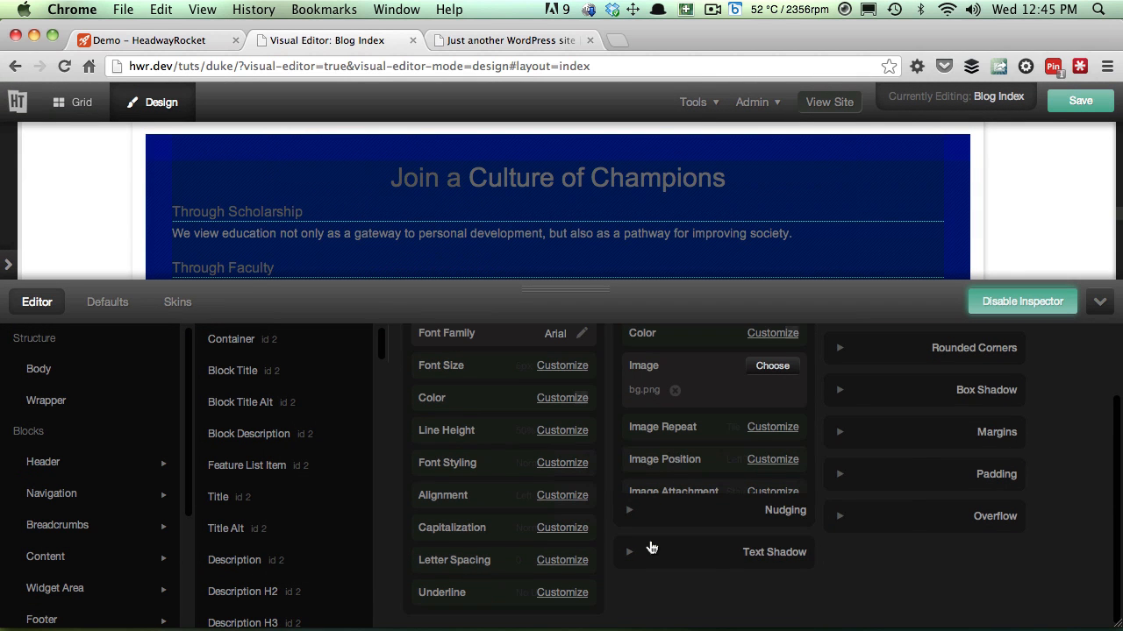
click(651, 516)
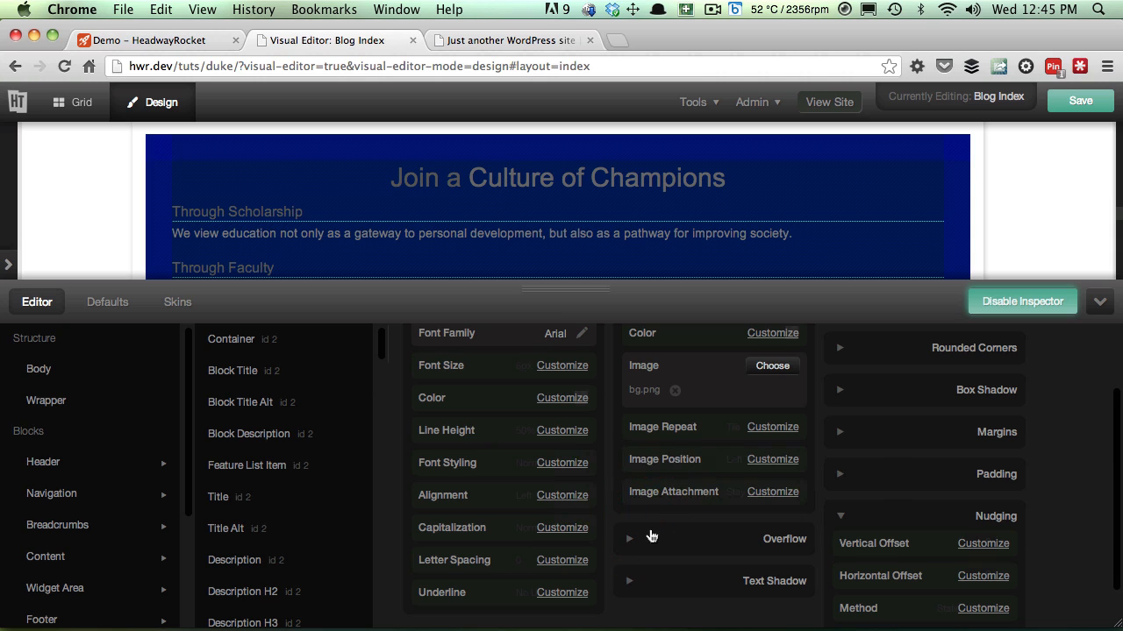
scroll(925, 581, down, 2)
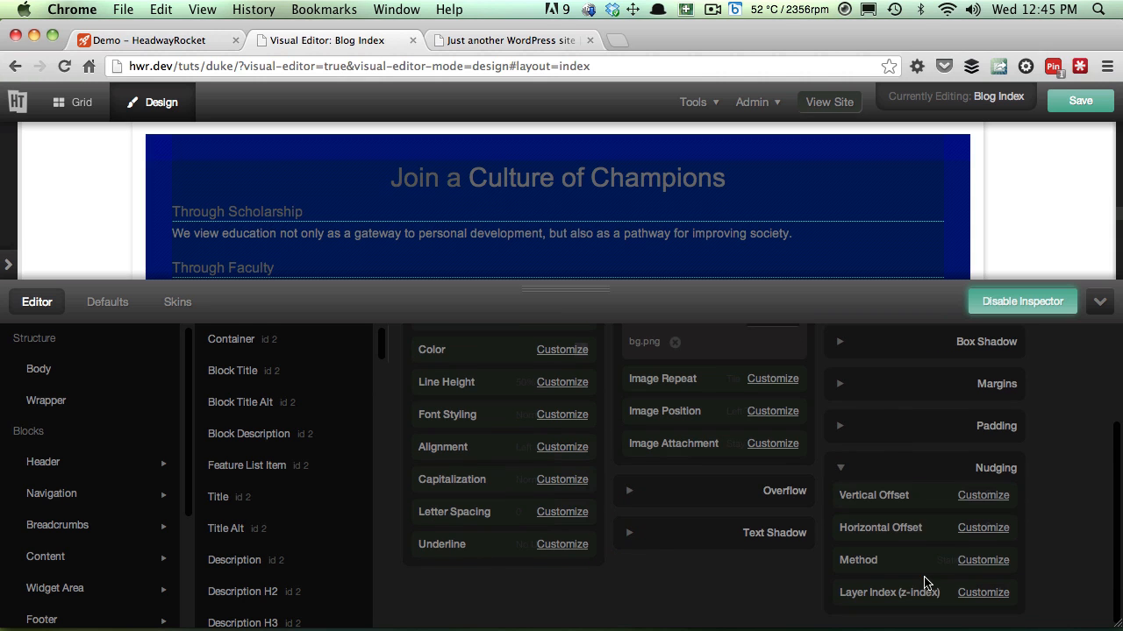
click(988, 562)
click(989, 564)
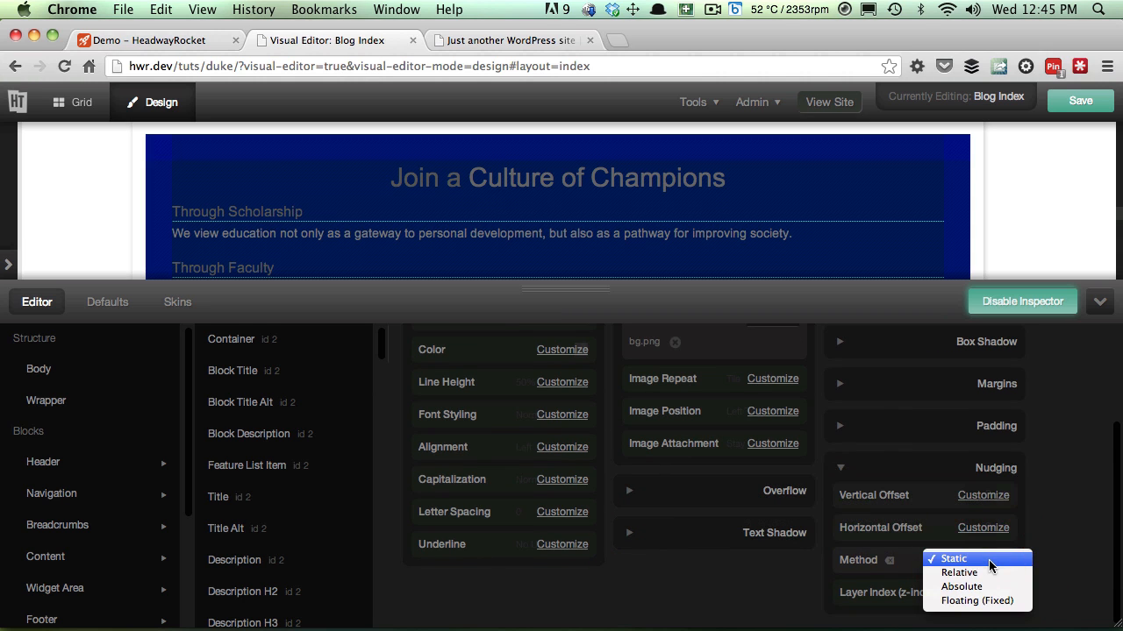
click(989, 575)
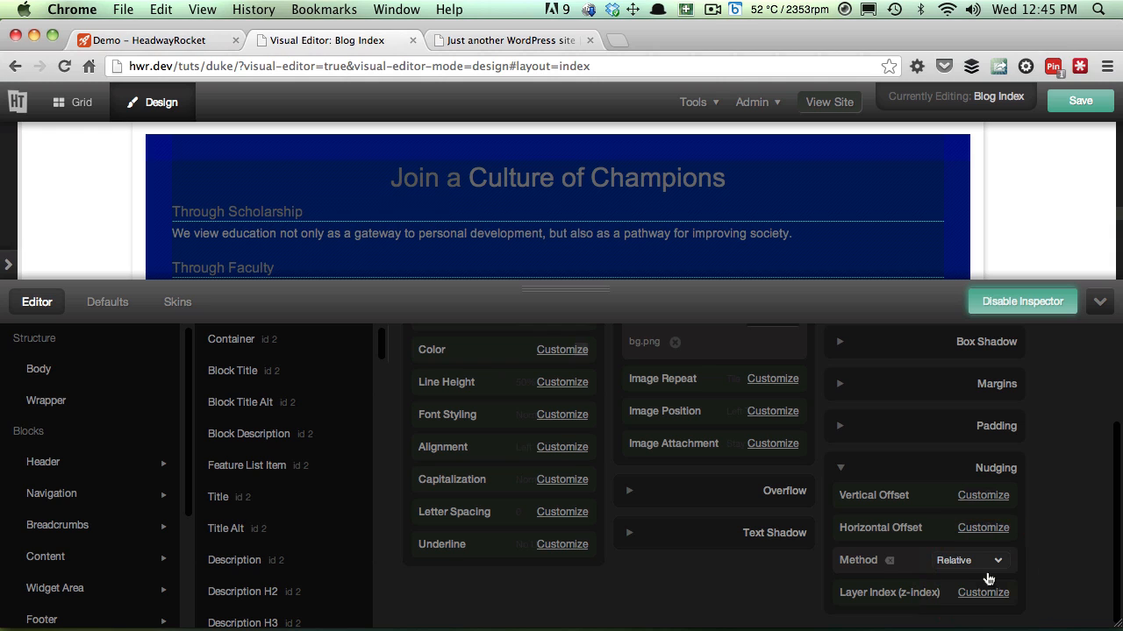
click(1054, 554)
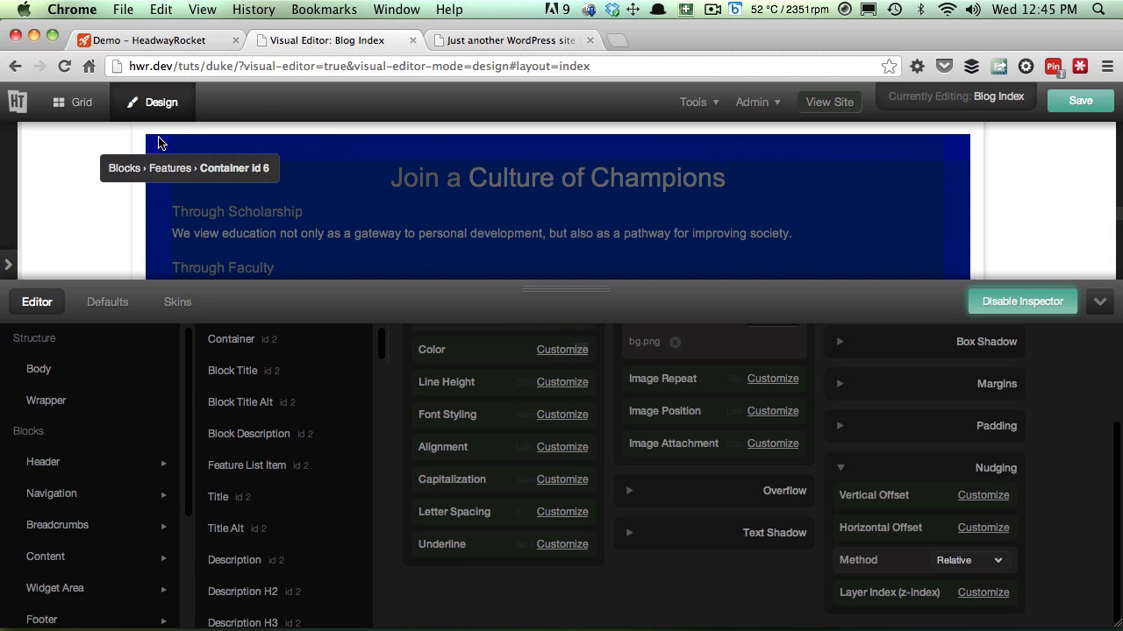
Check the block and title values in the TextEdit design settings and set the Features block title's font color to white (ffffff)
key(super+Tab)
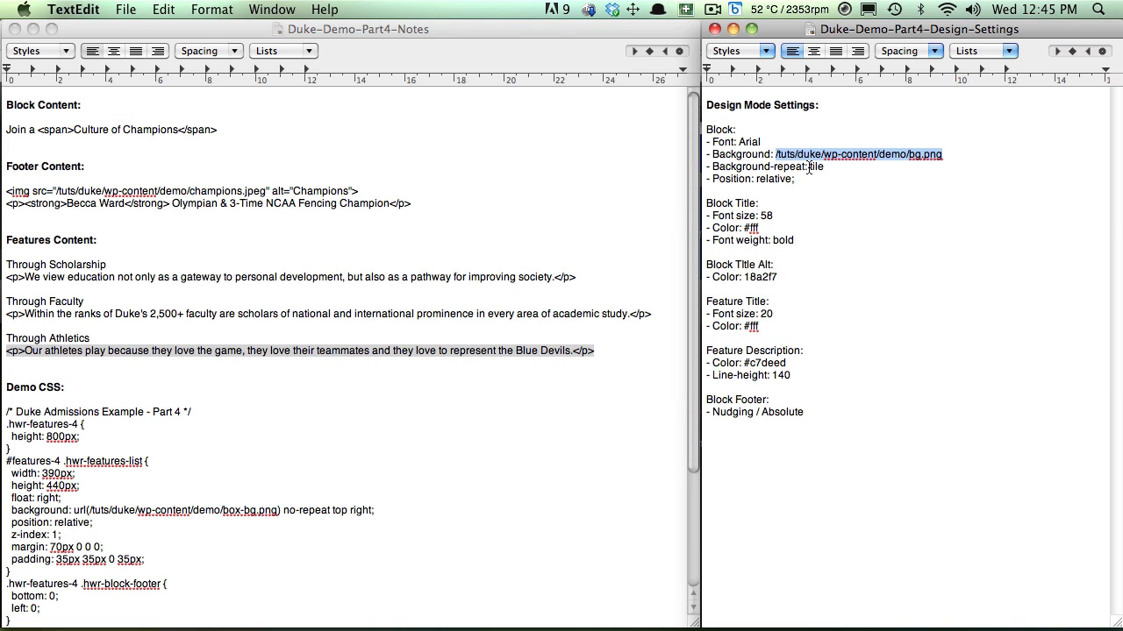
key(super+Tab)
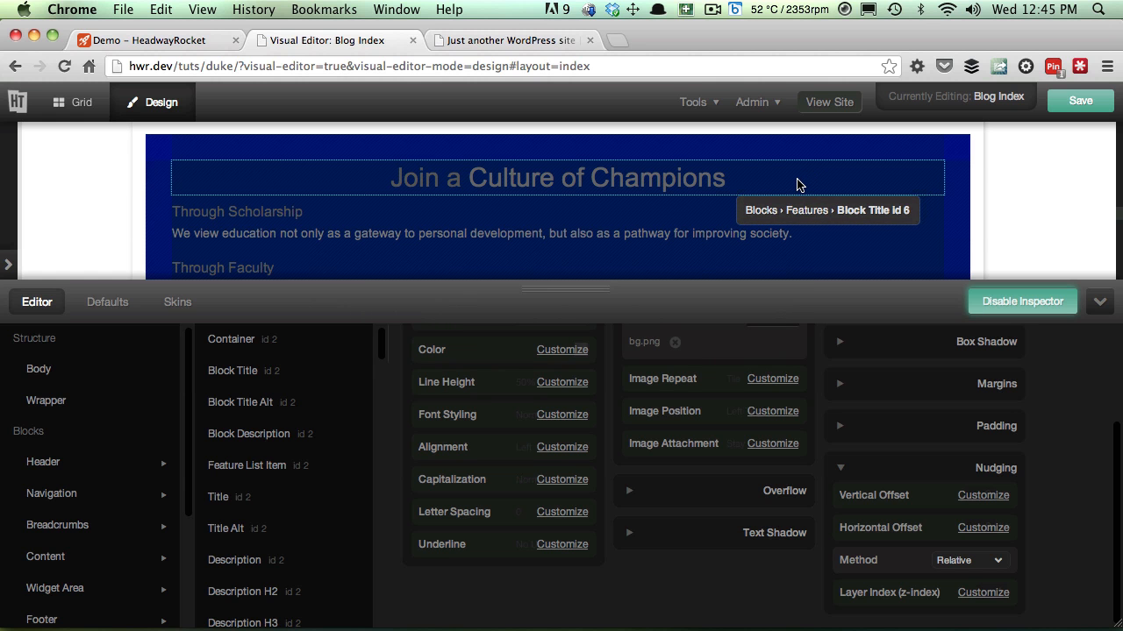
key(super+Tab)
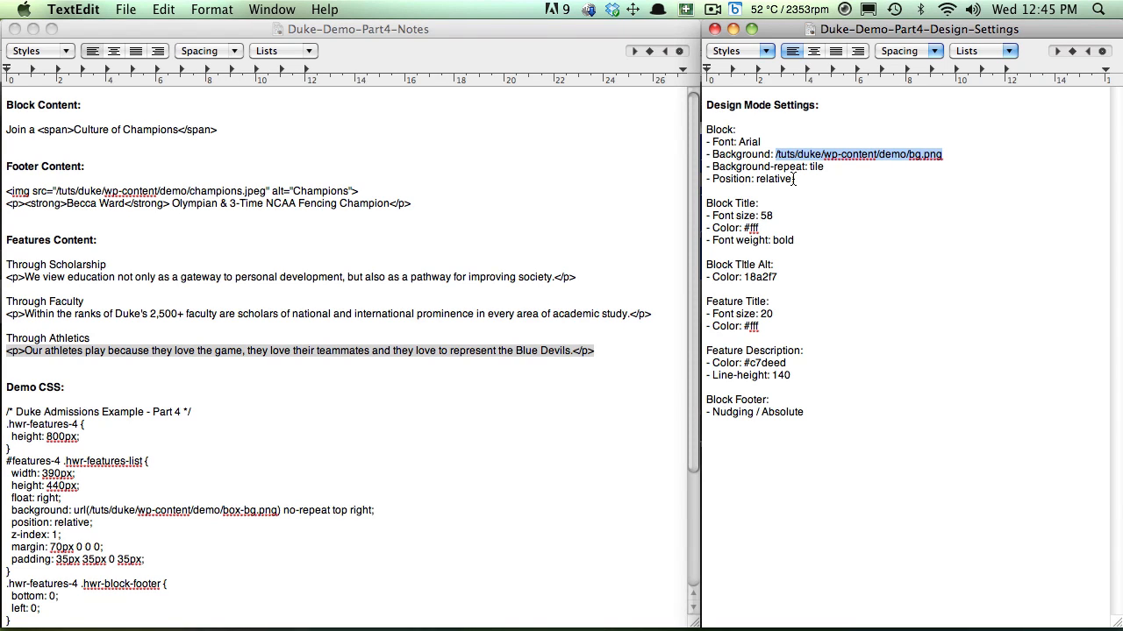
key(super+Tab)
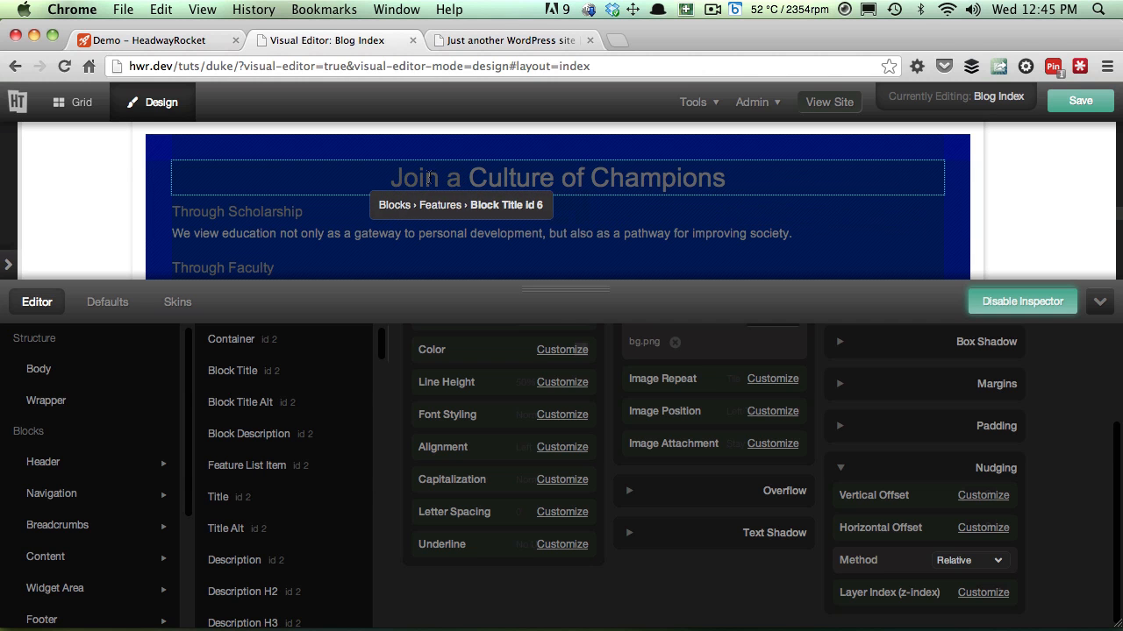
click(424, 176)
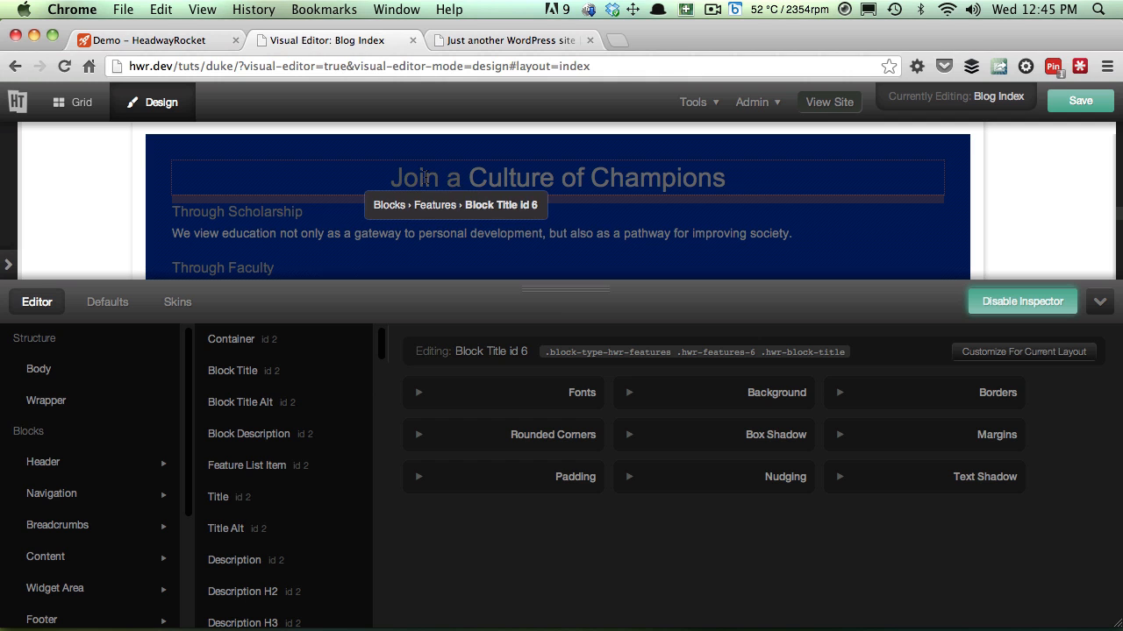
click(436, 392)
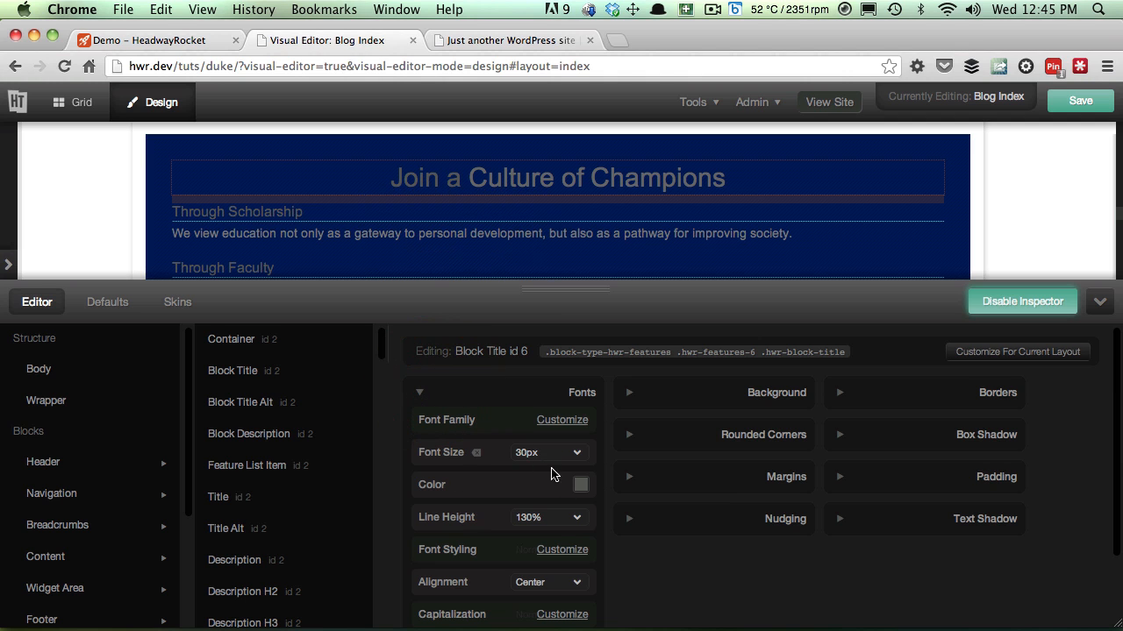
click(580, 485)
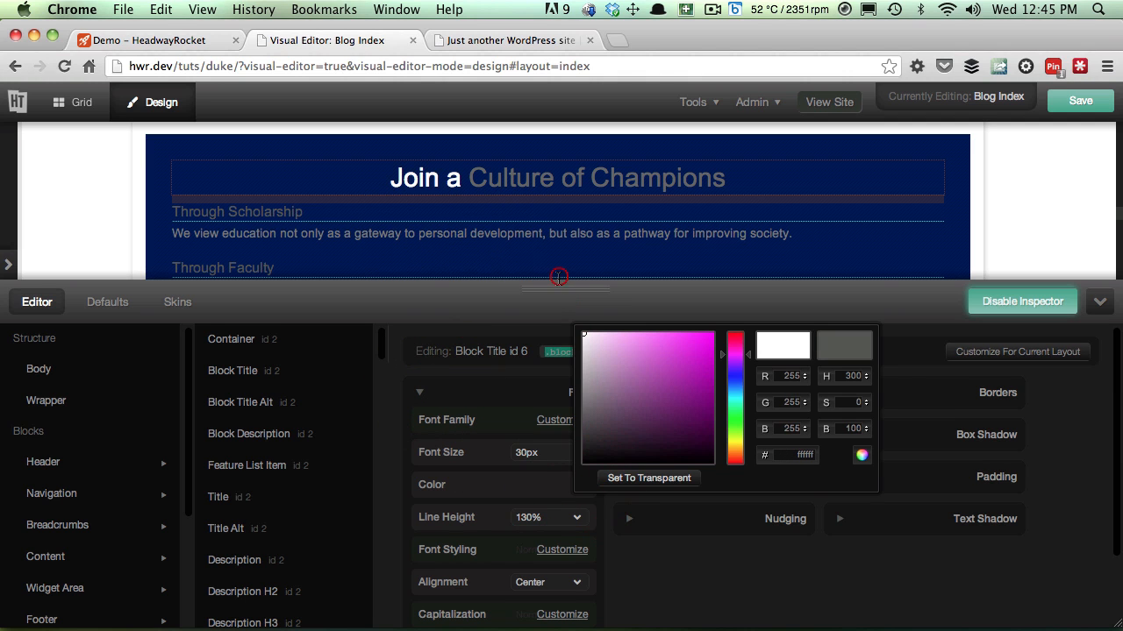
Set the block title's font size to 58px and its font styling to Bold
click(538, 453)
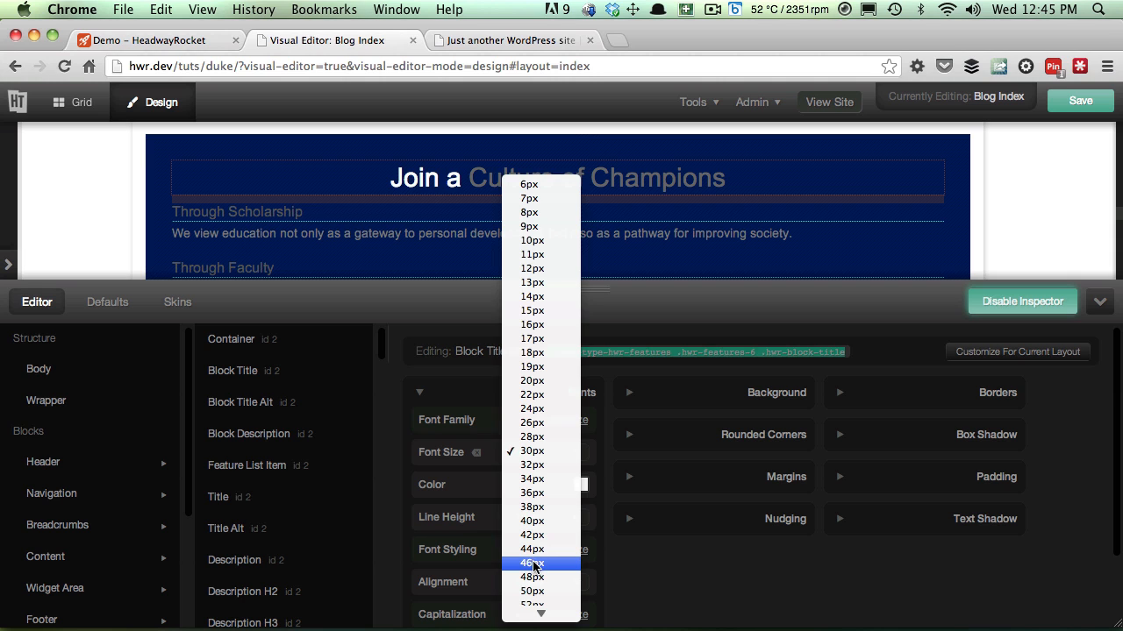
scroll(533, 565, down, 2)
scroll(535, 539, down, 2)
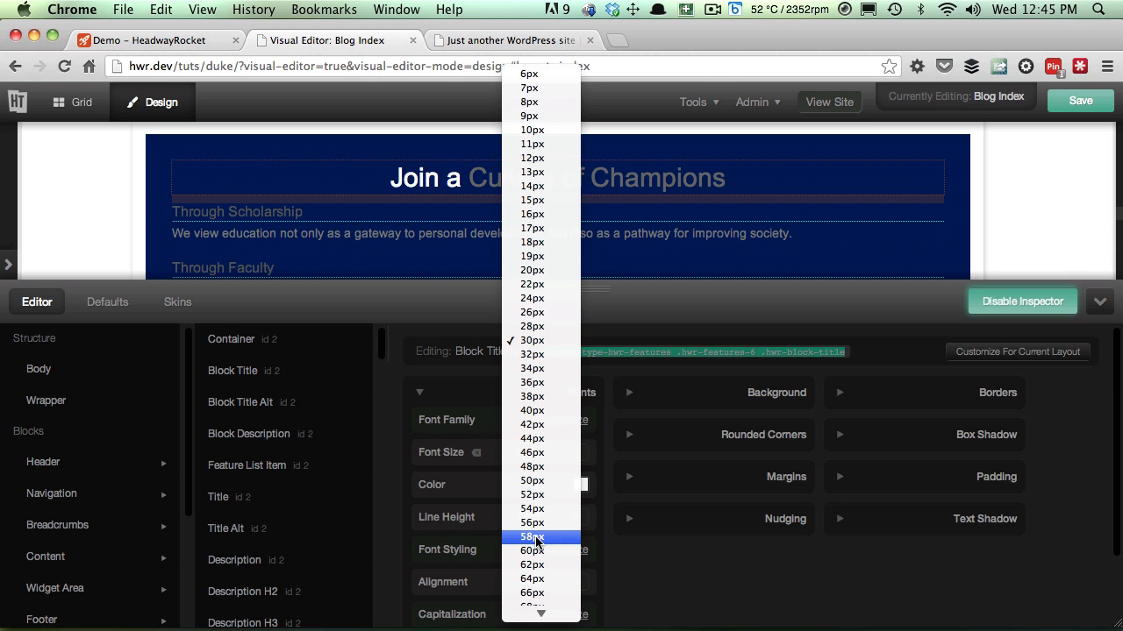
click(536, 535)
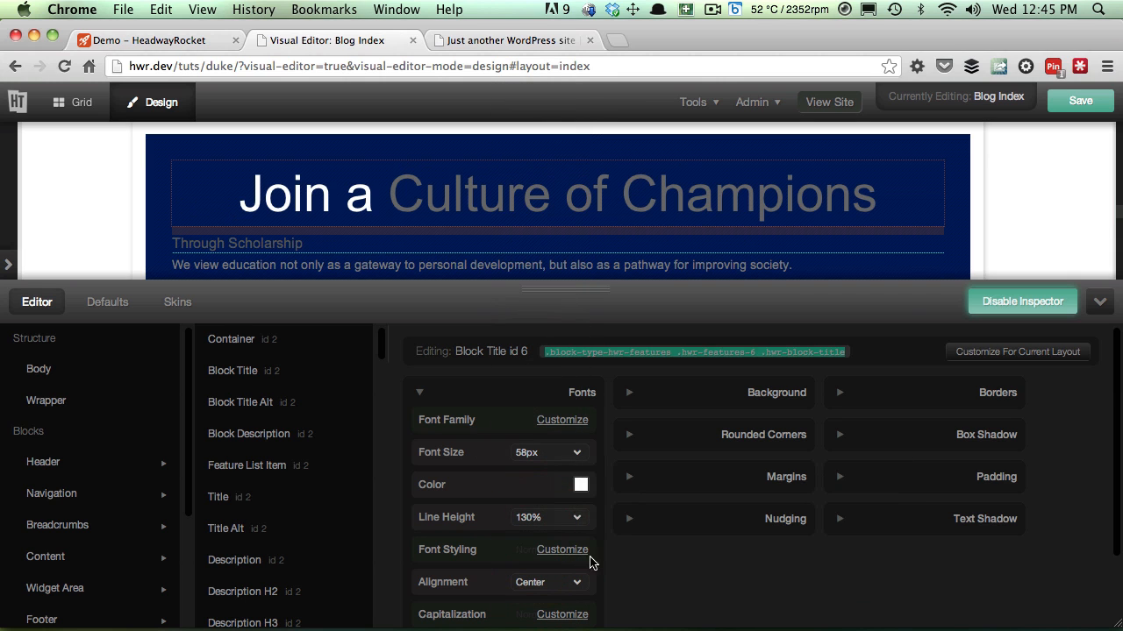
click(569, 550)
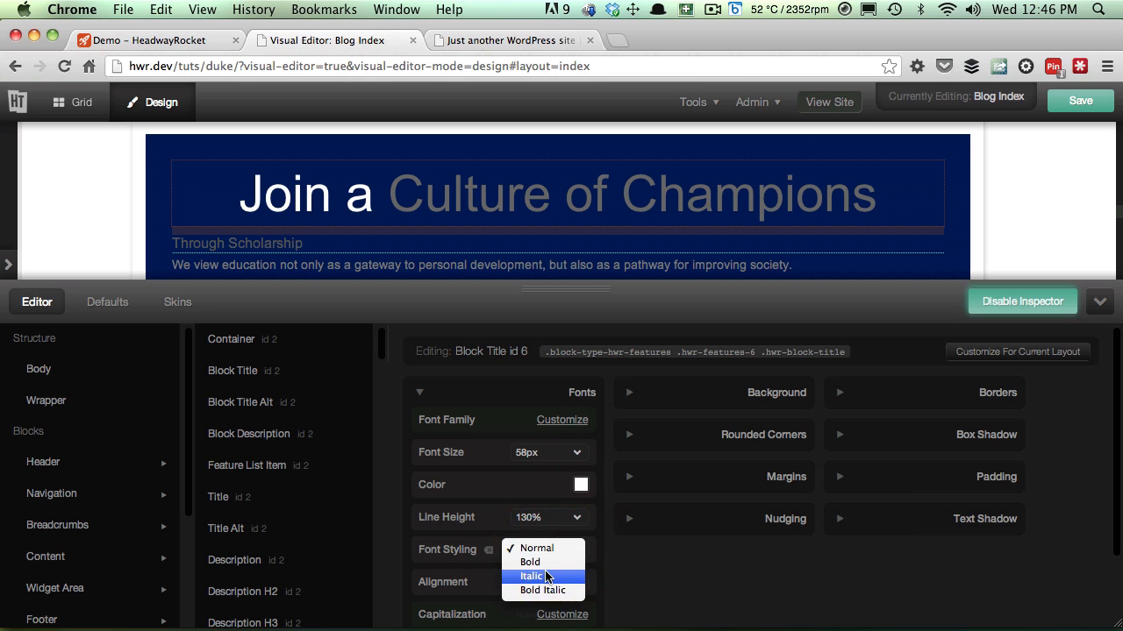
click(545, 567)
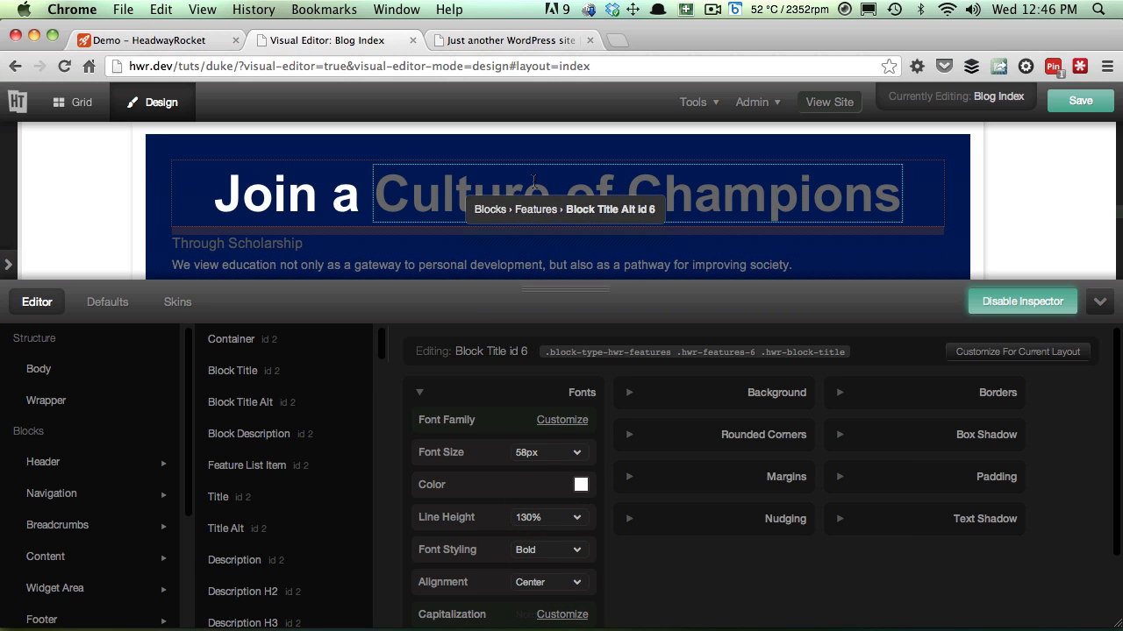
Set the font color of the alternate title text "Culture of Champions" to 18a2f7, copied from the TextEdit design settings
click(424, 197)
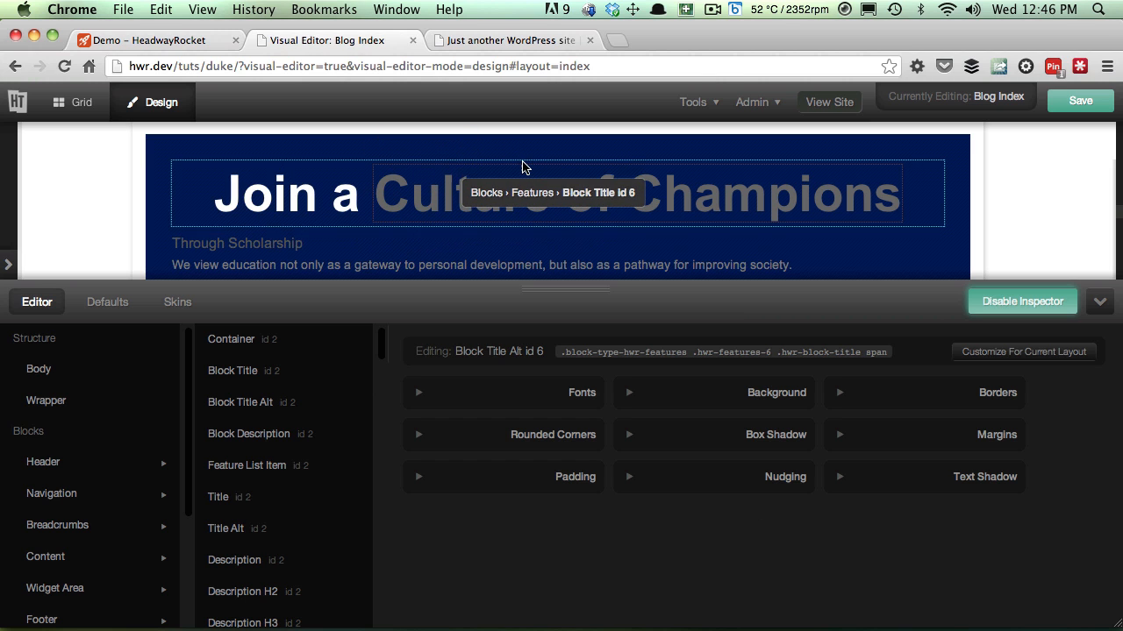
click(502, 393)
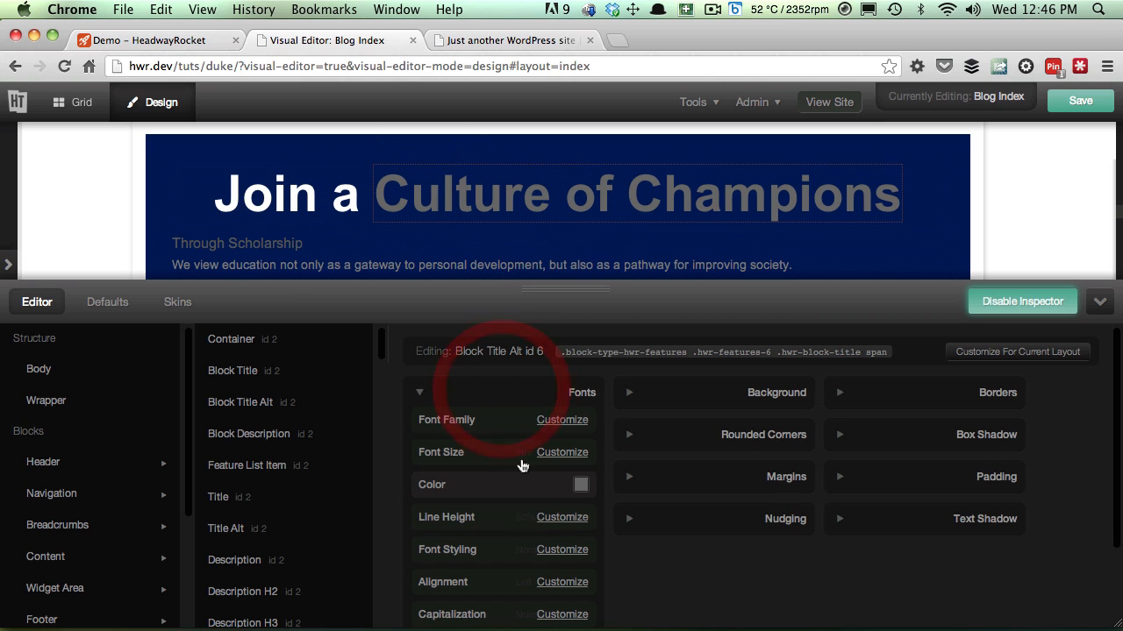
click(580, 487)
key(super+Tab)
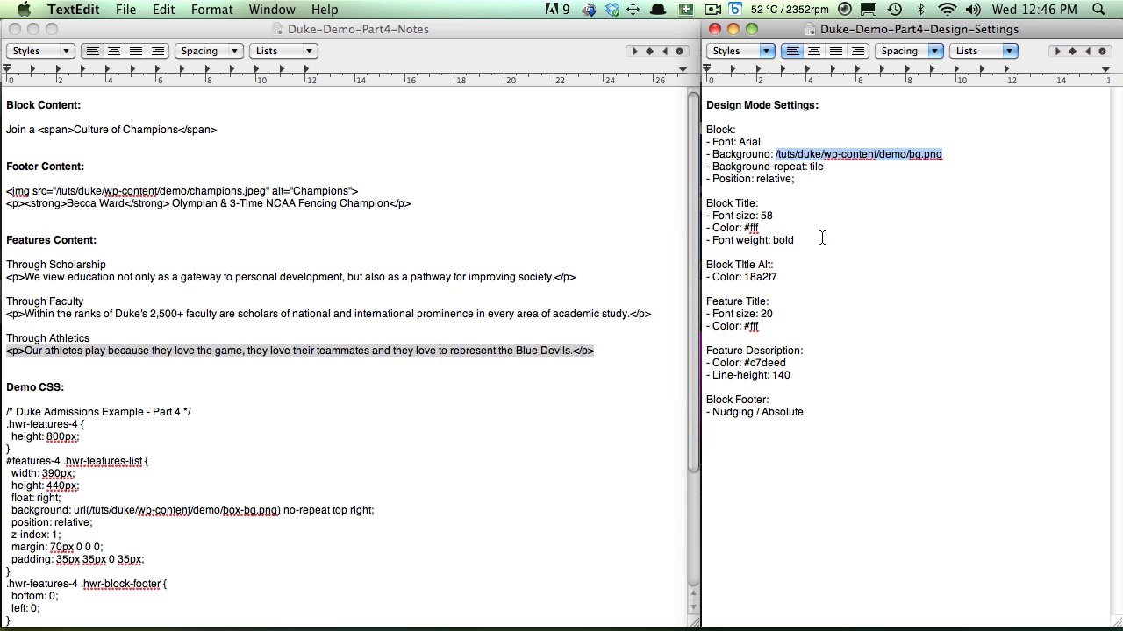
double_click(768, 363)
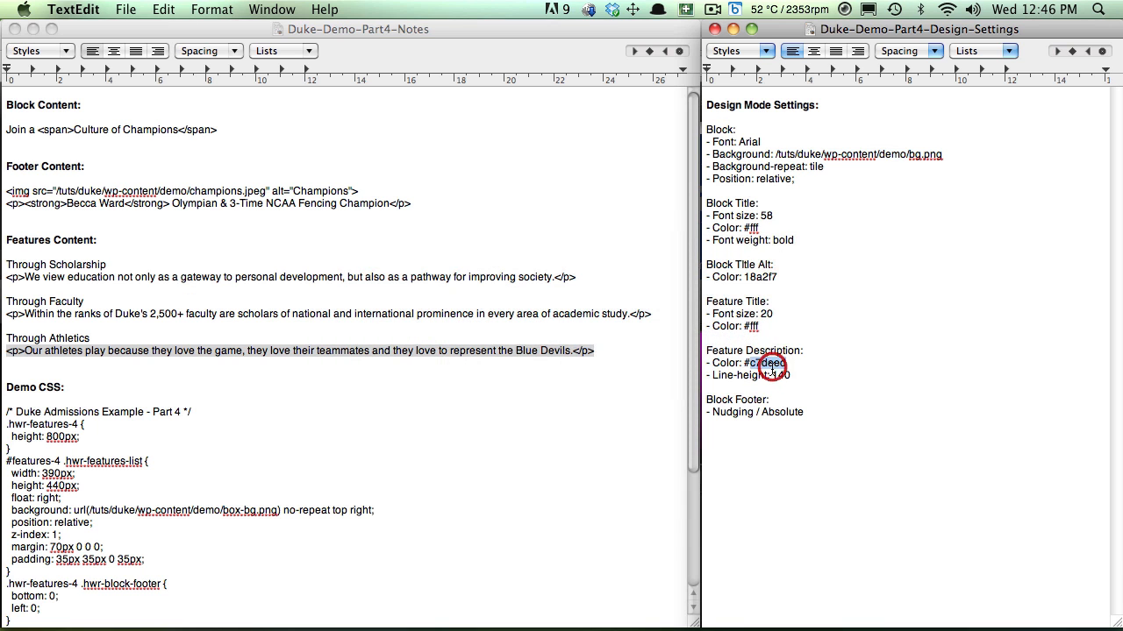
click(755, 275)
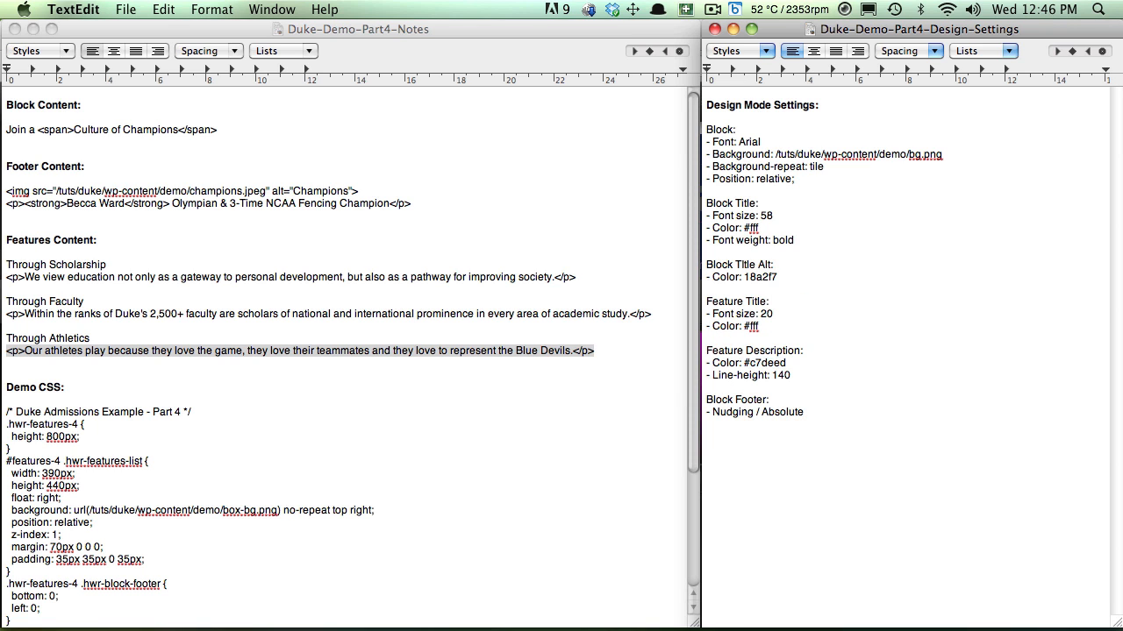
double_click(759, 277)
key(super+c)
key(super+Tab)
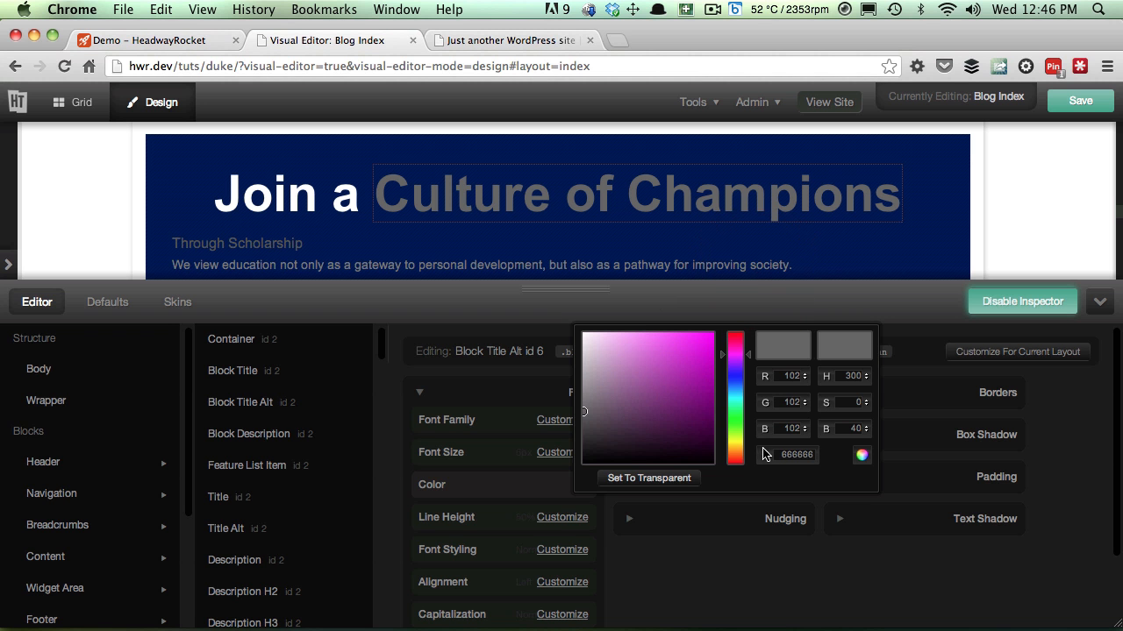
click(785, 454)
key(super+v)
key(Return)
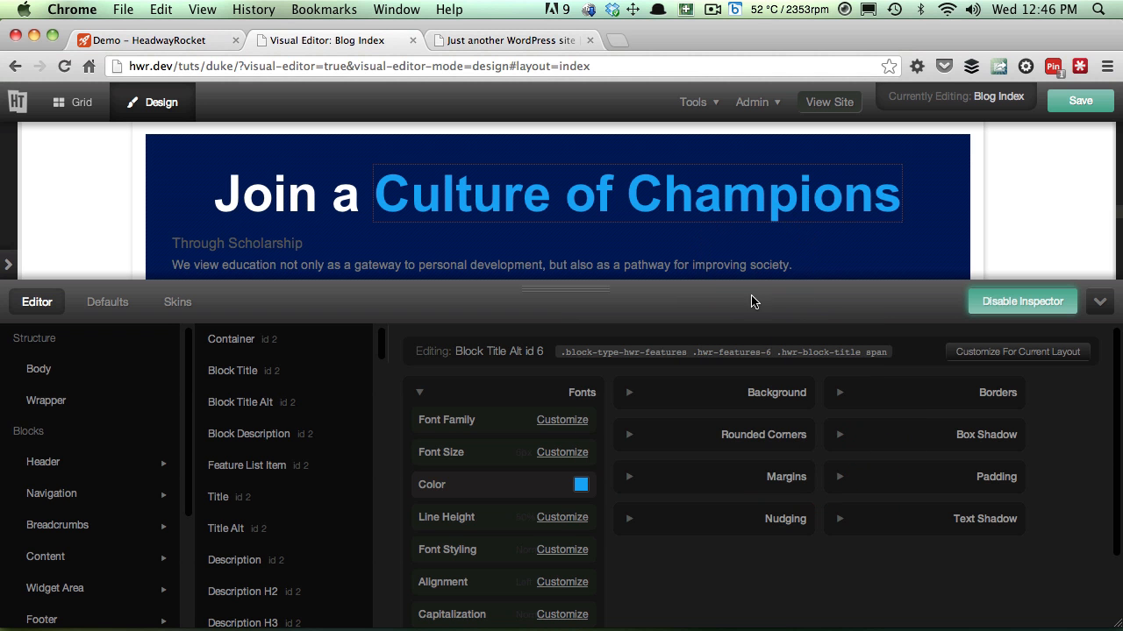
click(239, 248)
key(super+Tab)
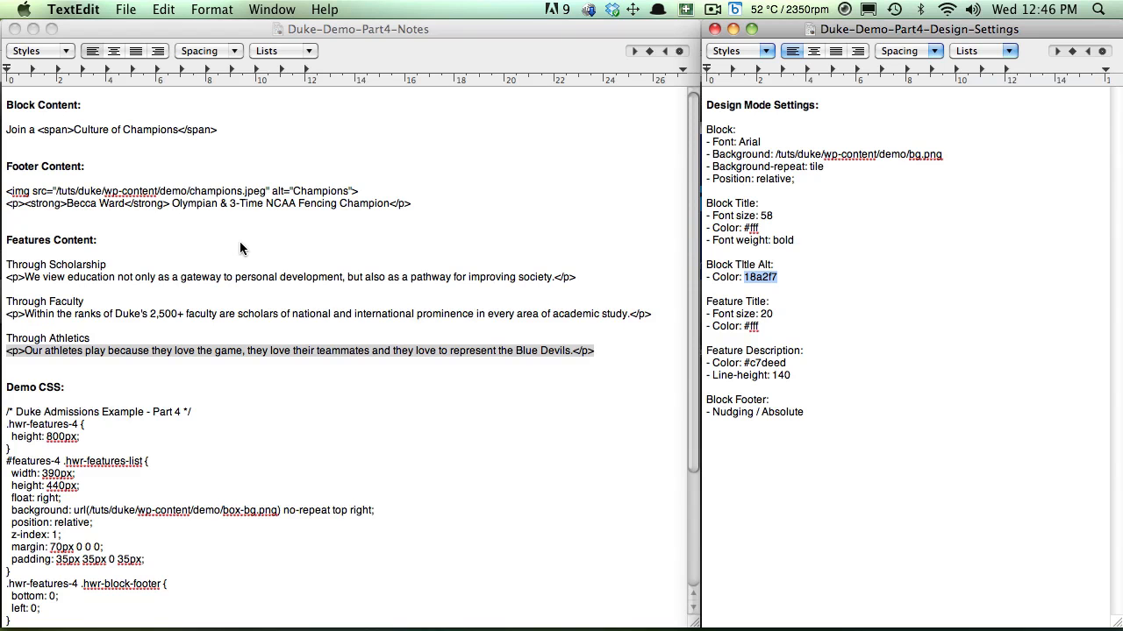
key(super+Tab)
click(239, 242)
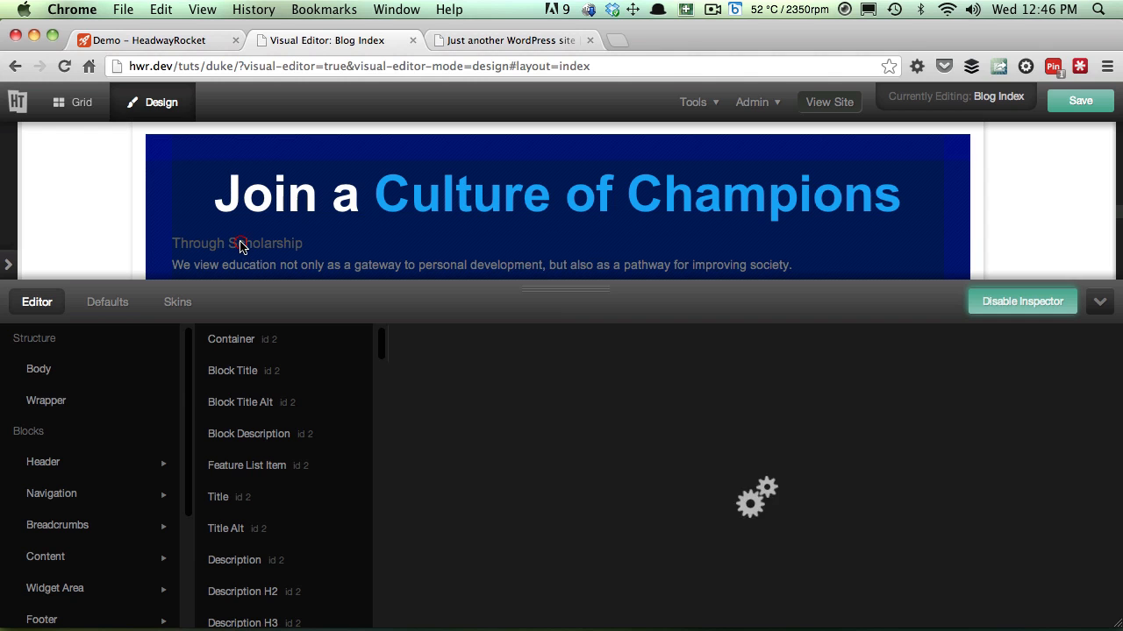
click(575, 401)
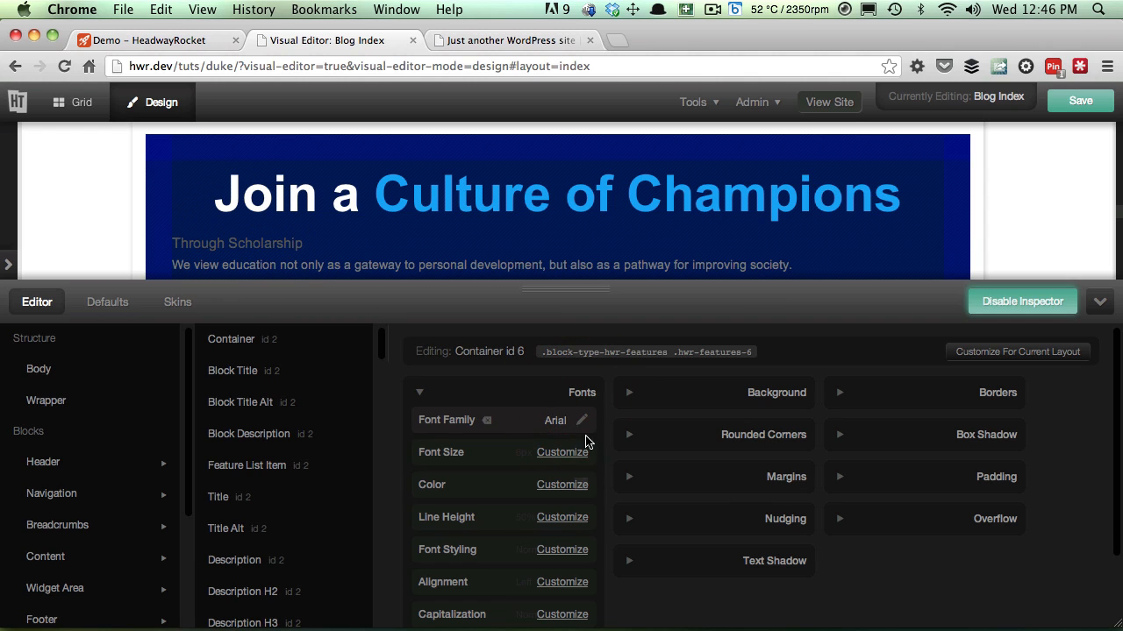
click(562, 484)
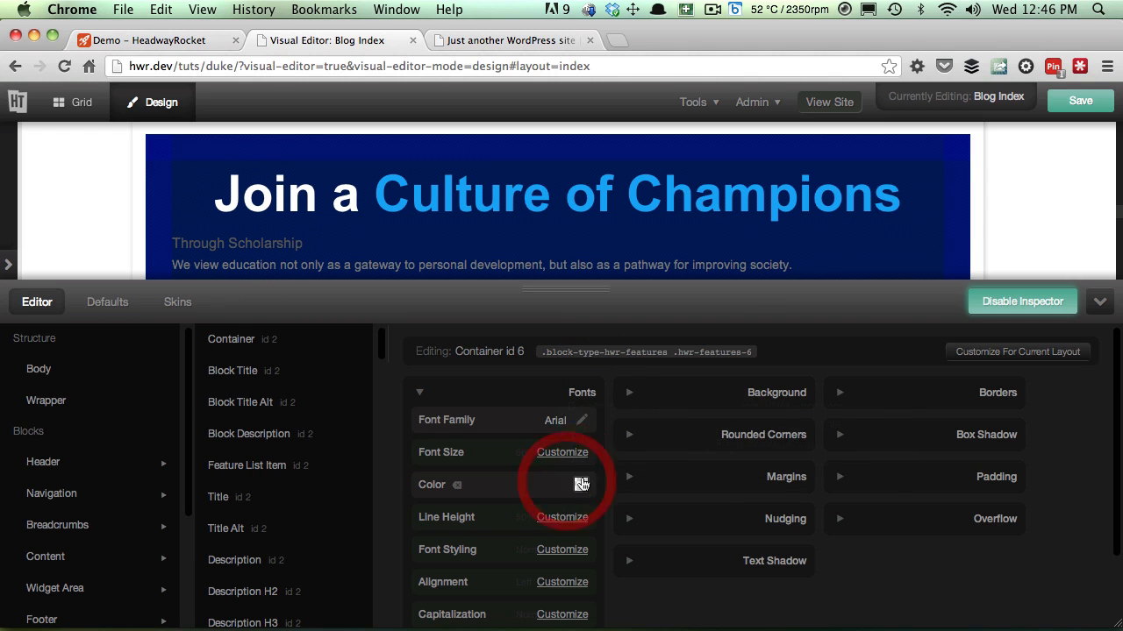
click(586, 483)
drag(584, 461, 569, 279)
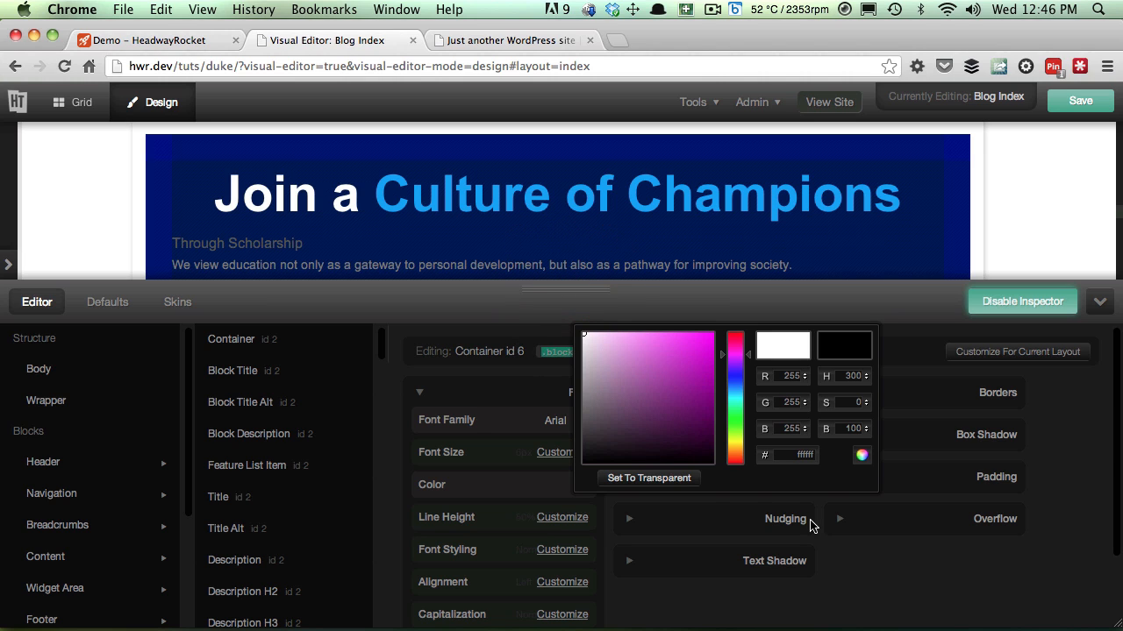
click(679, 602)
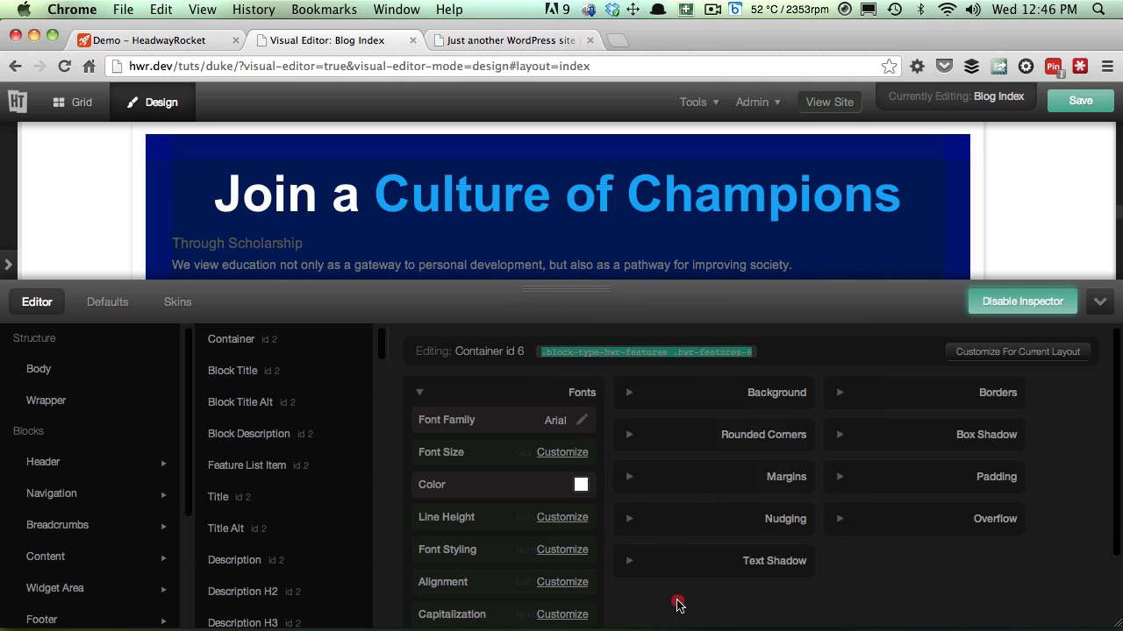
click(453, 486)
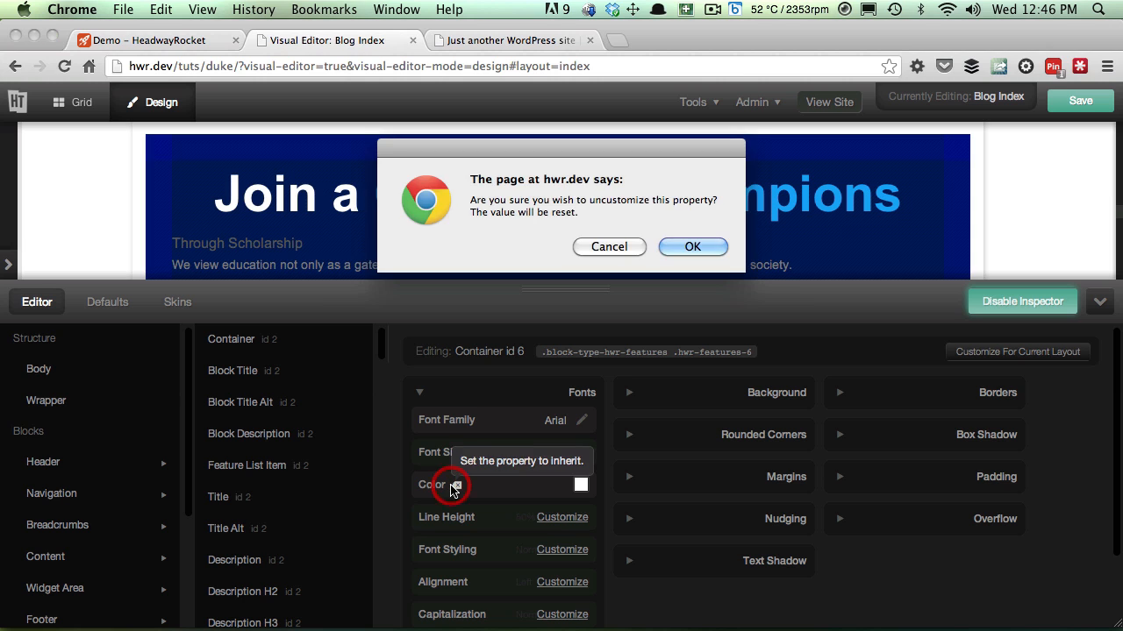
key(Return)
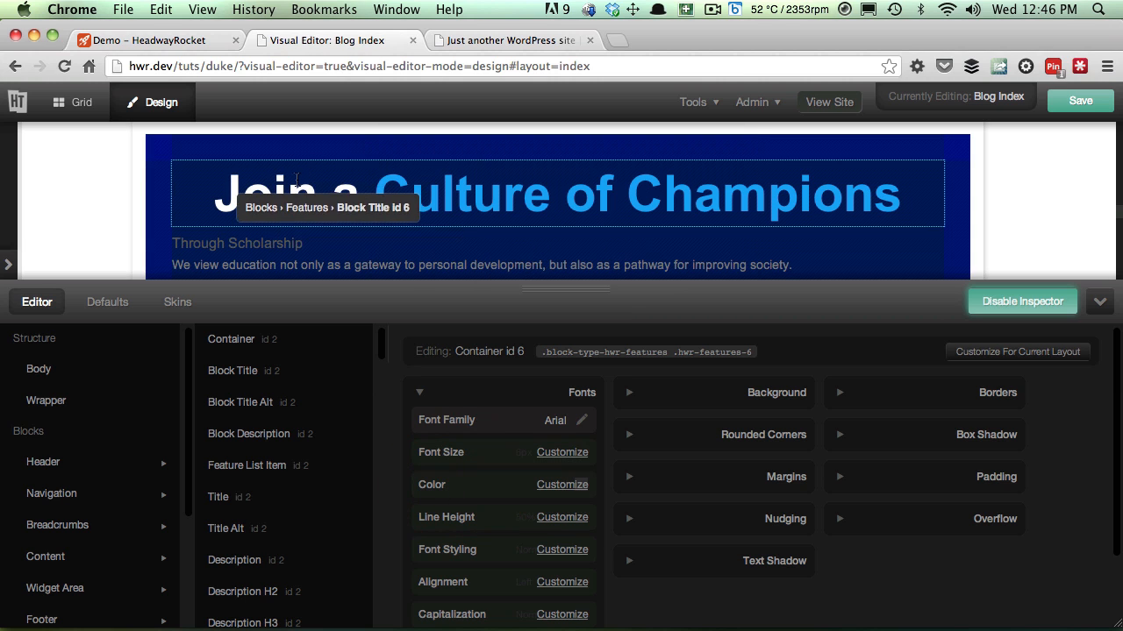
Set the feature titles, such as "Through Scholarship", to a white font color and a 20px font size
click(260, 244)
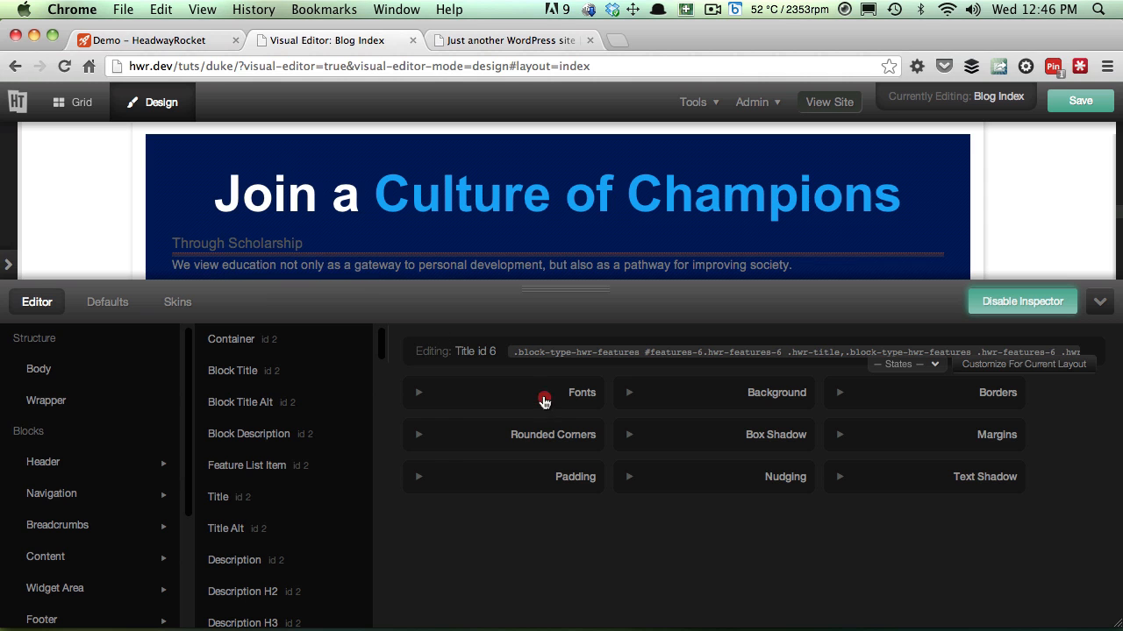
click(544, 401)
click(583, 485)
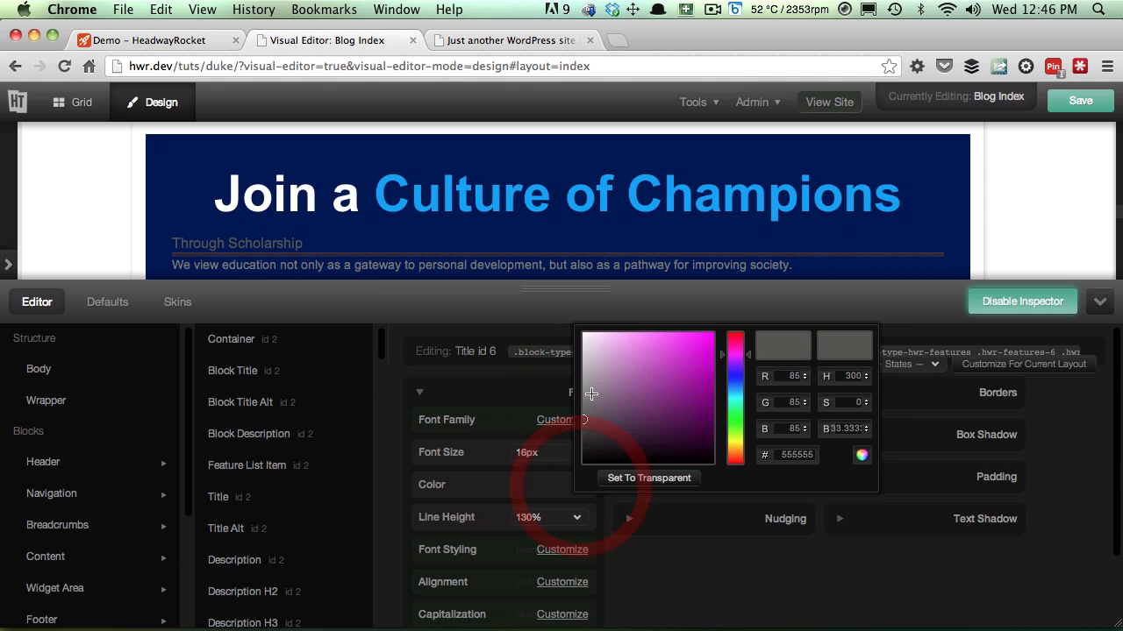
drag(591, 393, 543, 267)
click(529, 449)
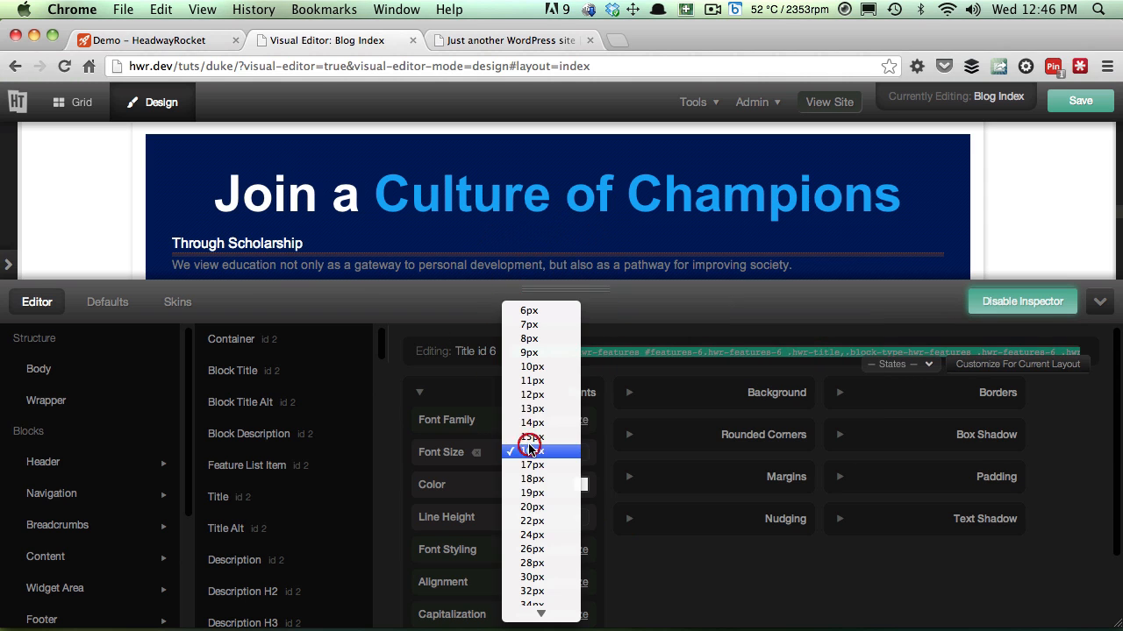
click(532, 508)
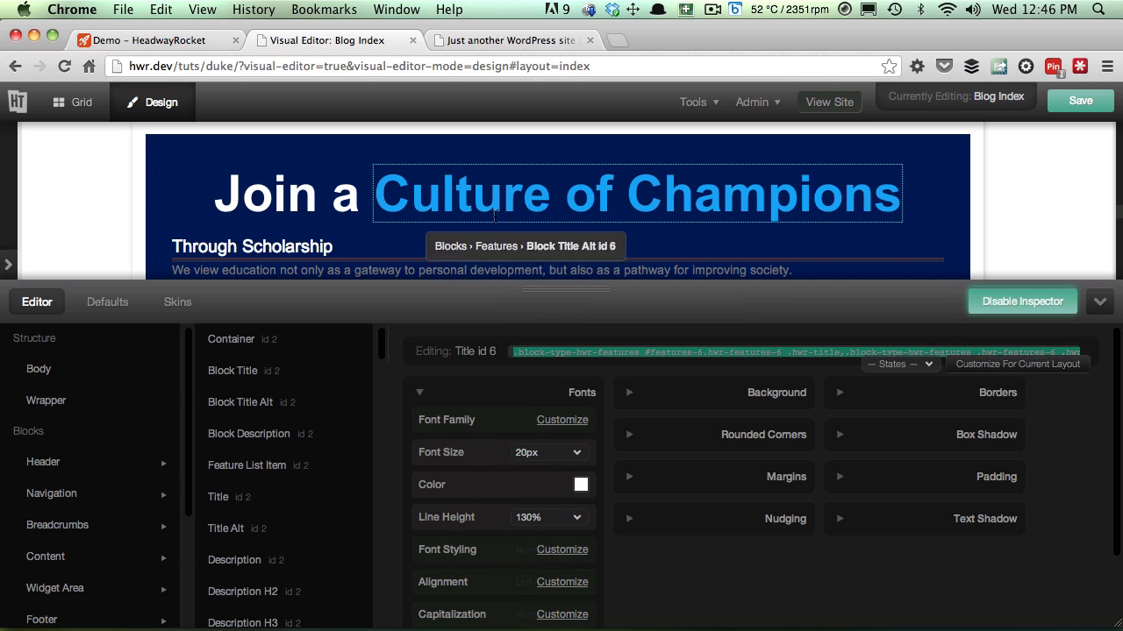
Select the feature description paragraphs under "Through Scholarship" and open their font settings
scroll(494, 216, down, 3)
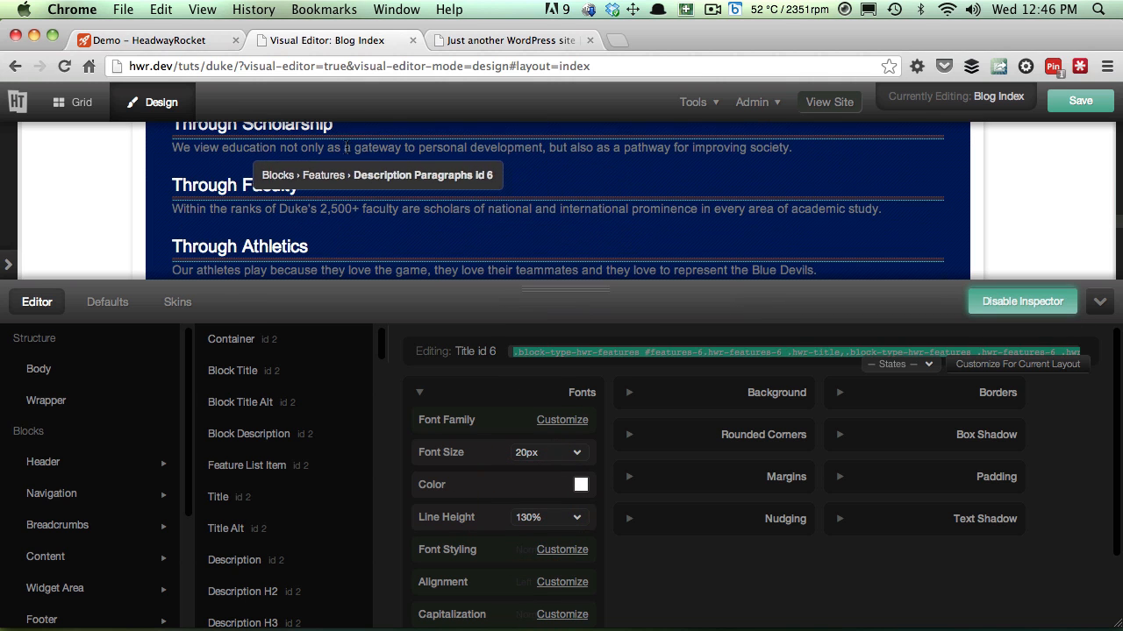
click(342, 148)
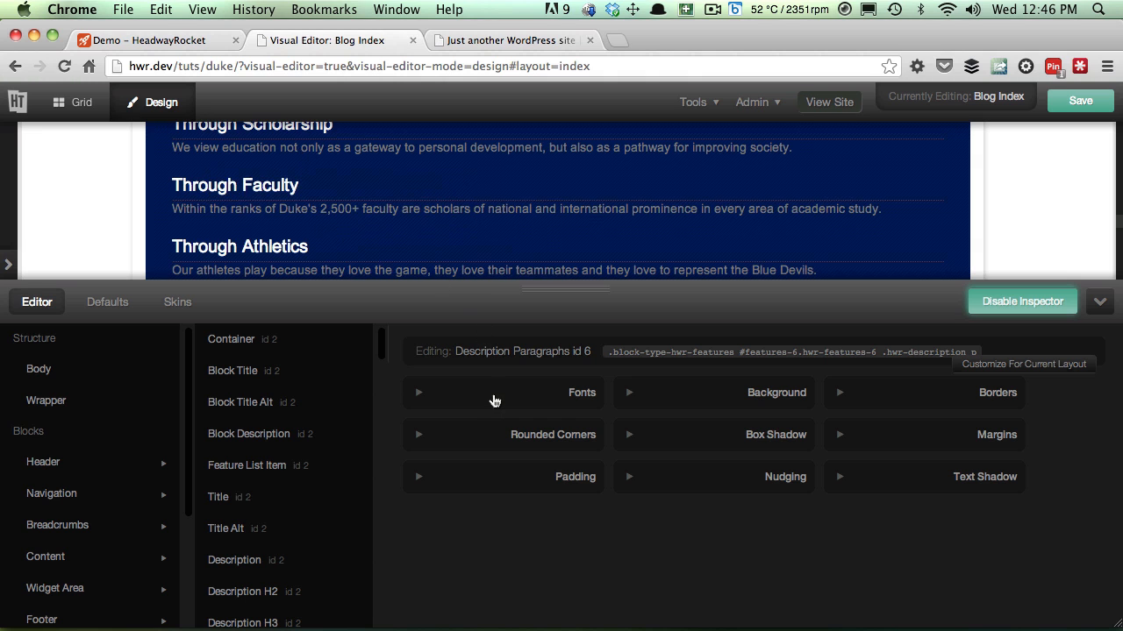
click(494, 393)
scroll(368, 474, down, 1)
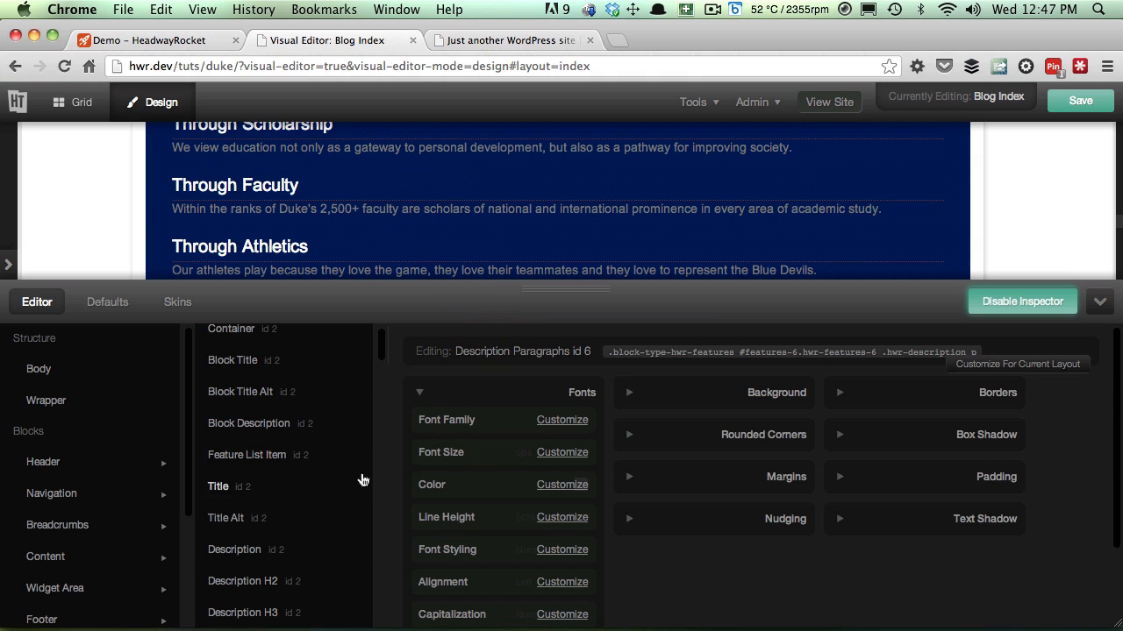
scroll(290, 561, down, 5)
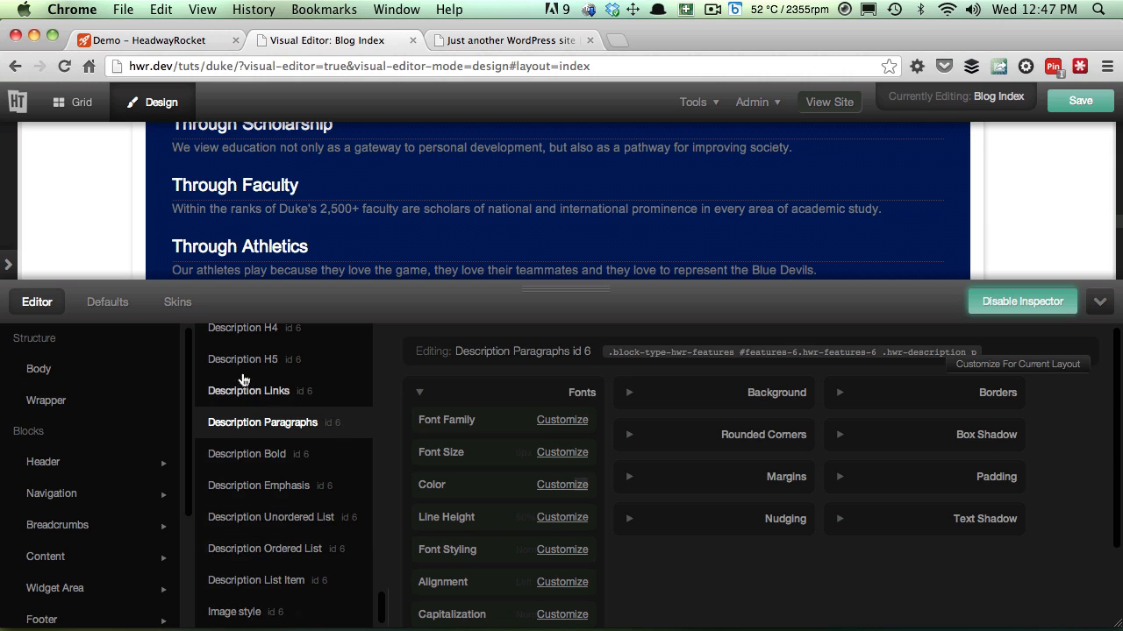
scroll(245, 377, up, 1)
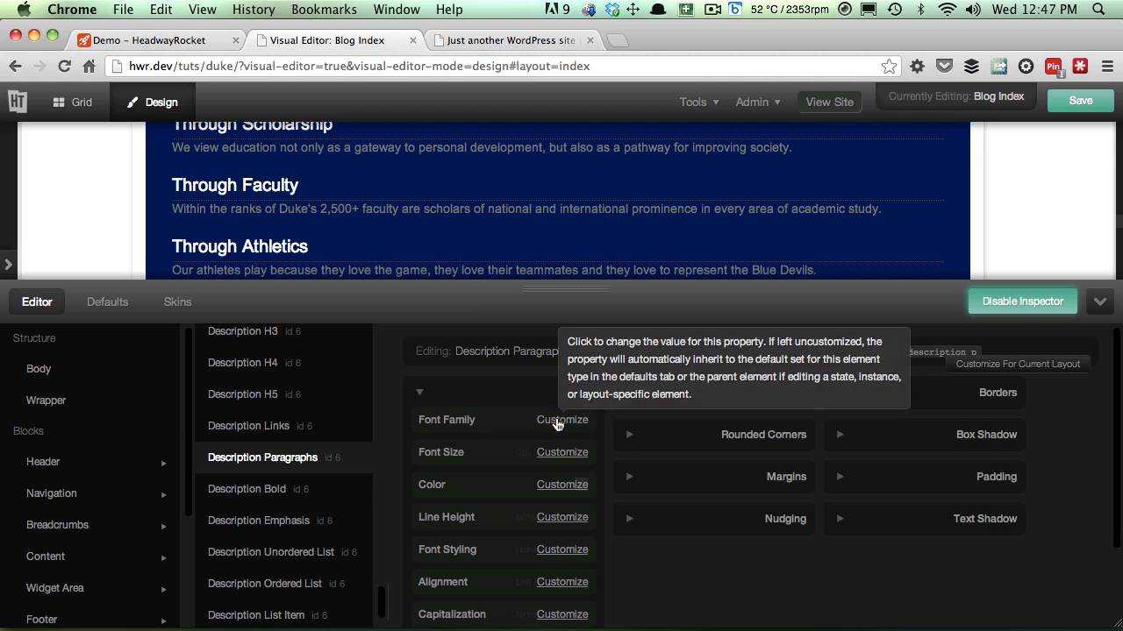
click(558, 421)
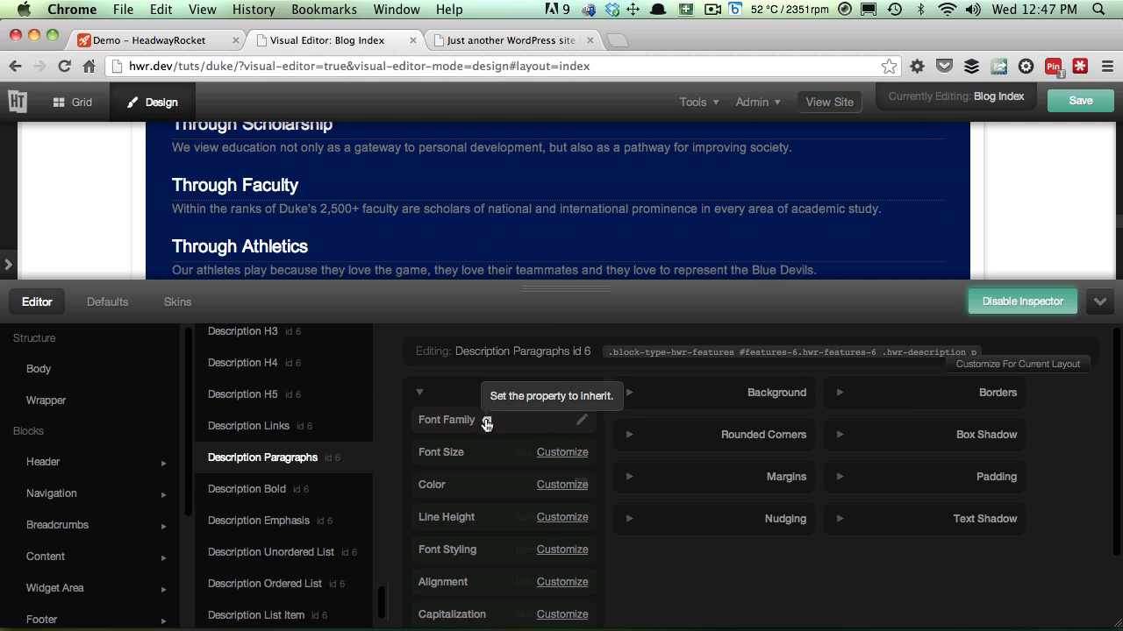
click(487, 422)
key(Return)
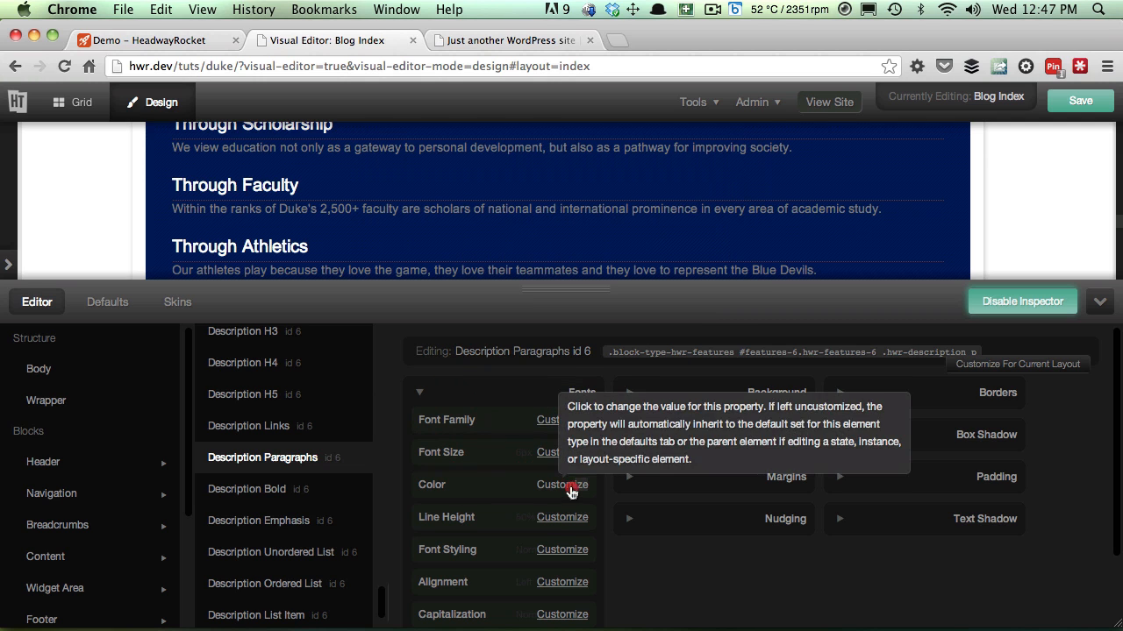
Set the font color of the feature description paragraphs to c7deed, copied from the TextEdit design settings
click(562, 485)
click(579, 484)
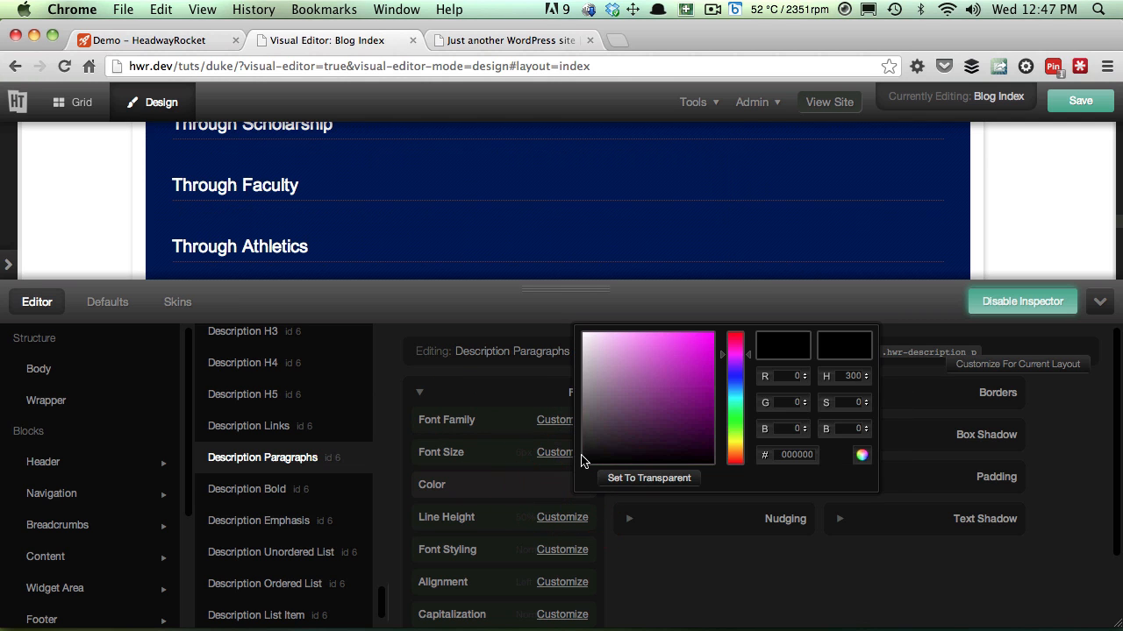
key(super+Tab)
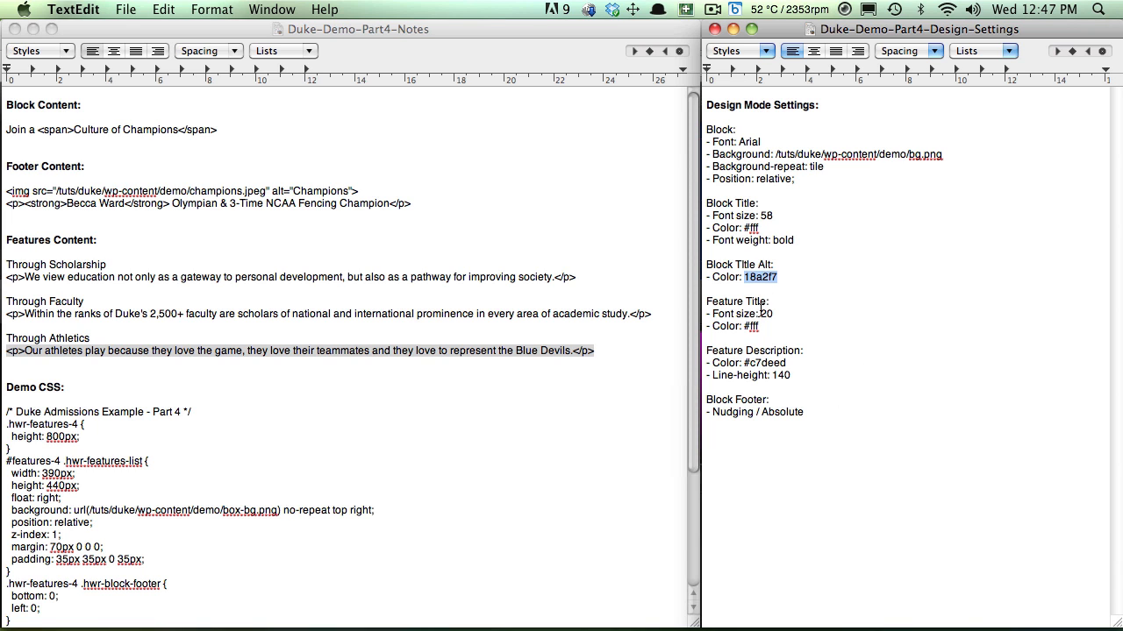
double_click(772, 362)
key(super+c)
key(super+Tab)
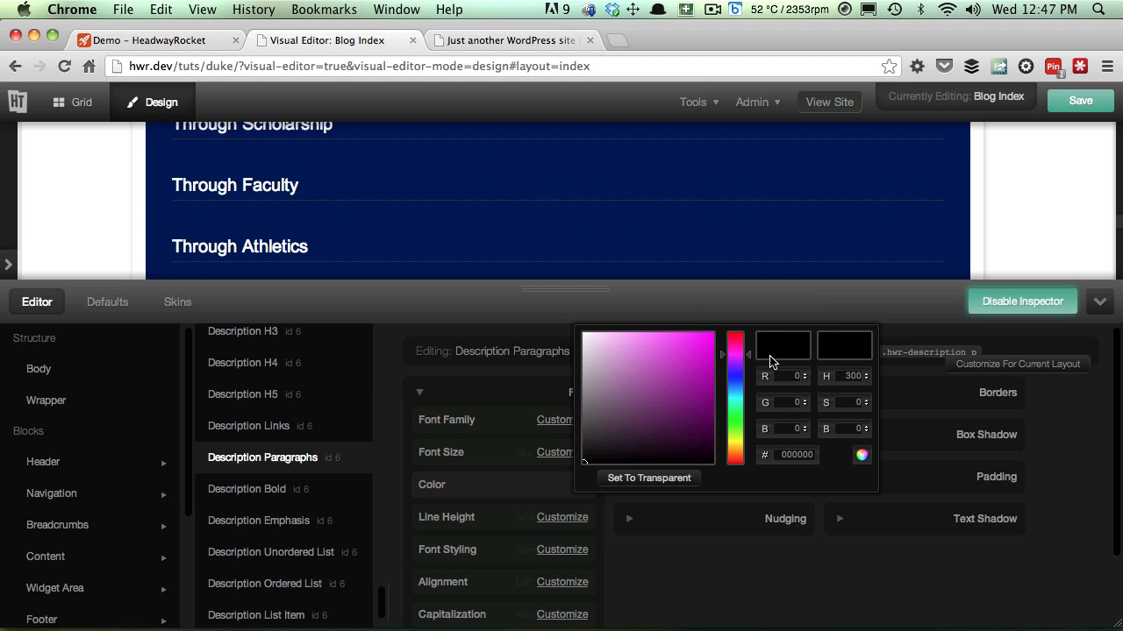
click(357, 467)
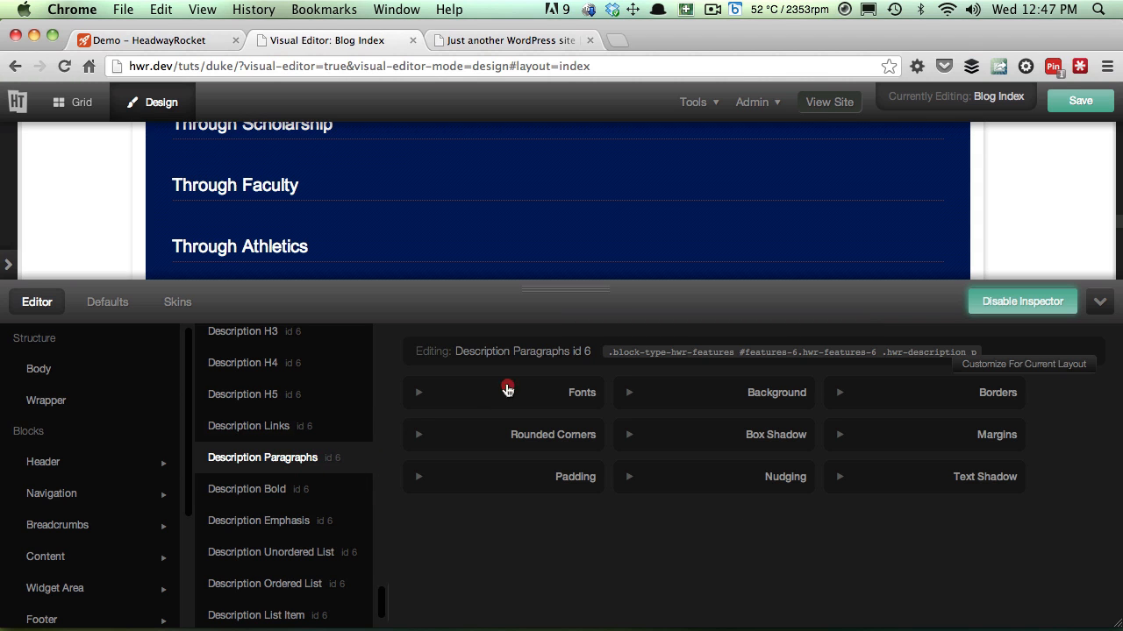
click(501, 386)
click(579, 485)
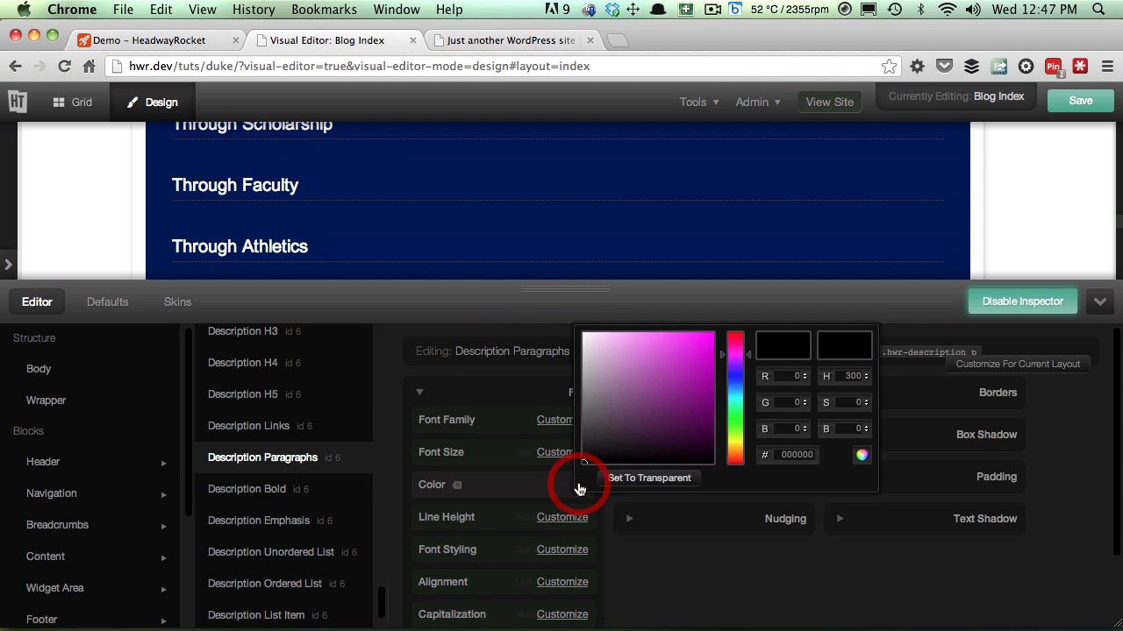
double_click(801, 453)
key(super+v)
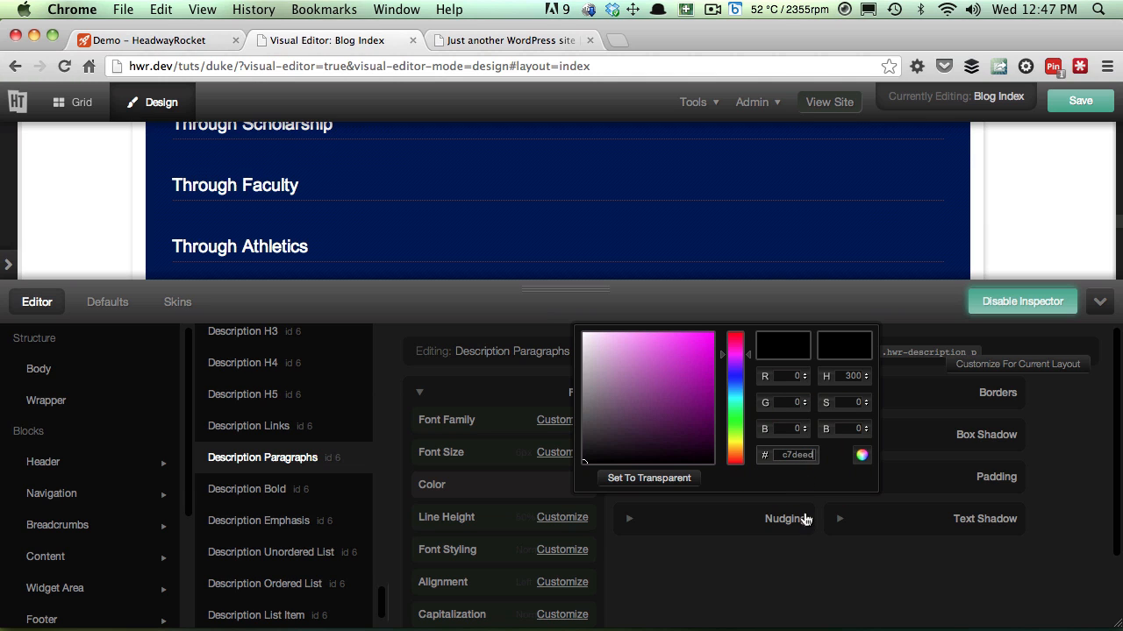
key(Tab)
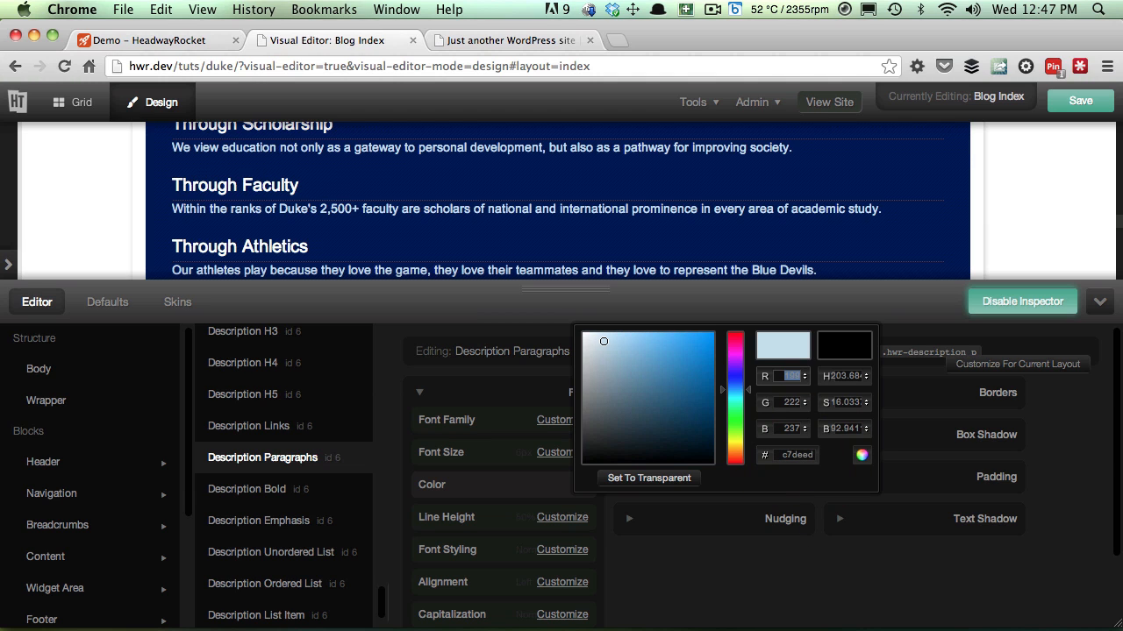
click(807, 555)
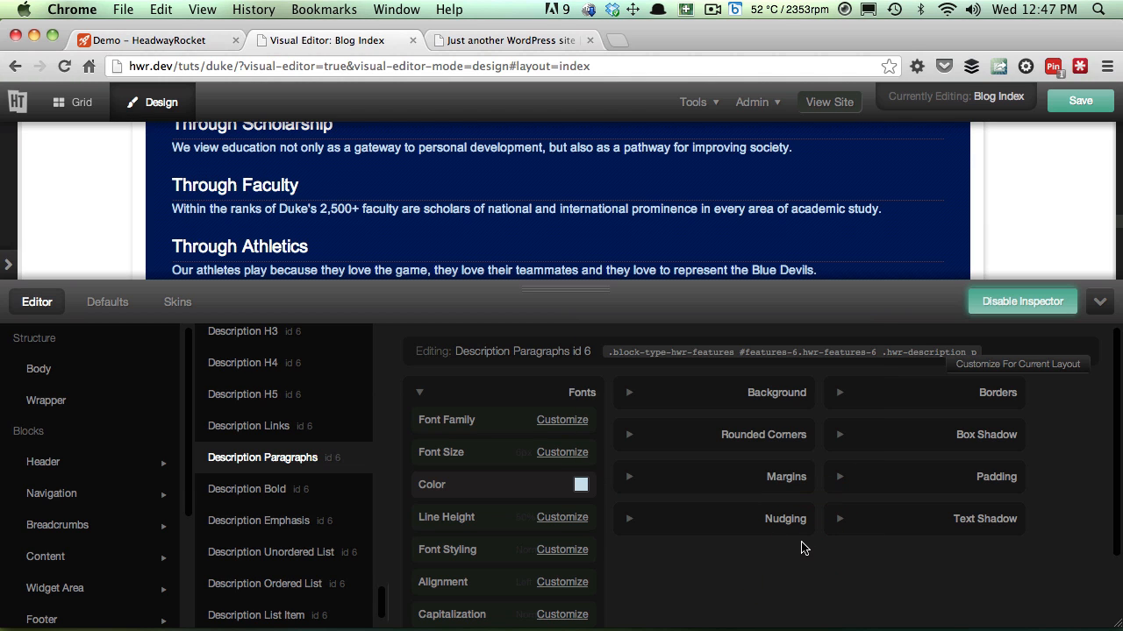
Check the TextEdit design settings, set the Features block footer's nudging method to Absolute, and save the layout
key(super+Tab)
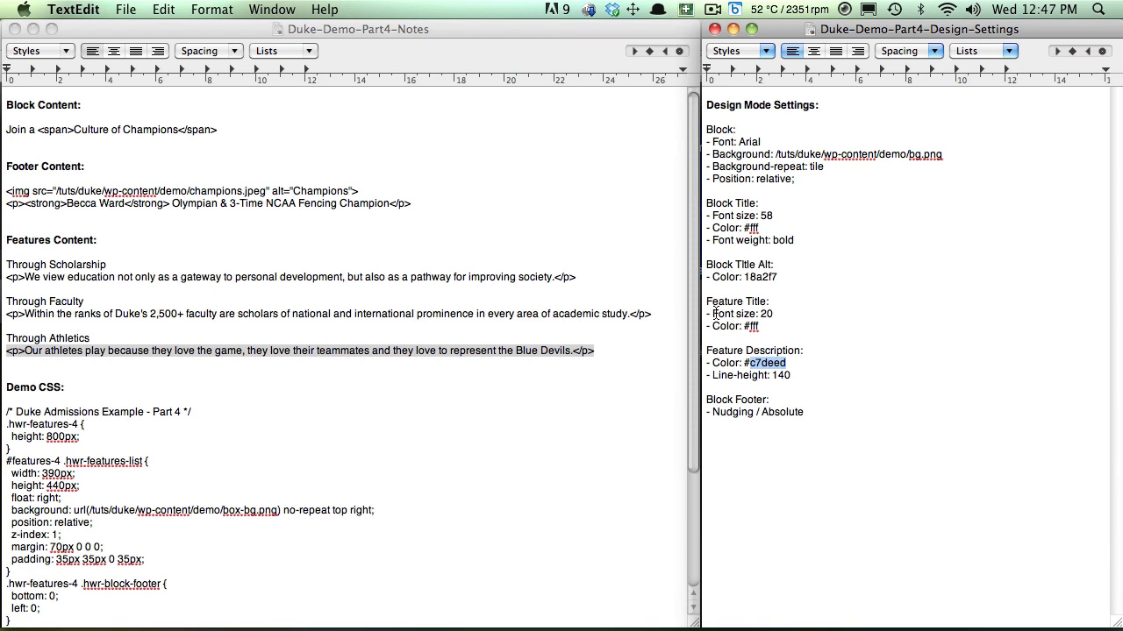
key(super+Tab)
key(super+Tab)
key(super+Tab)
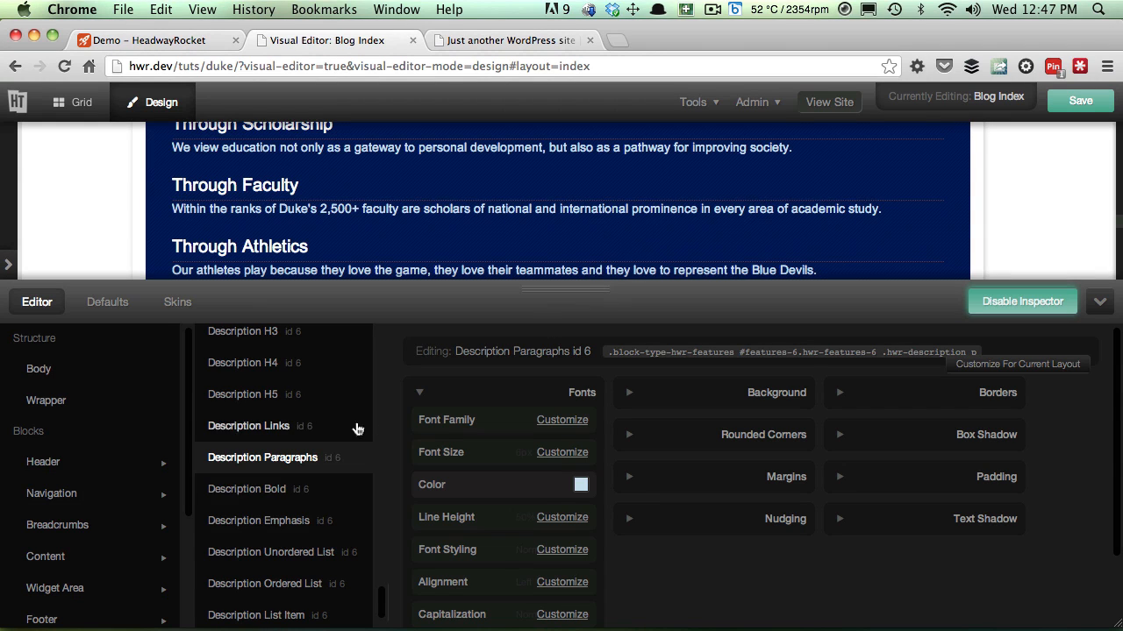
scroll(275, 513, down, 1)
scroll(276, 504, up, 10)
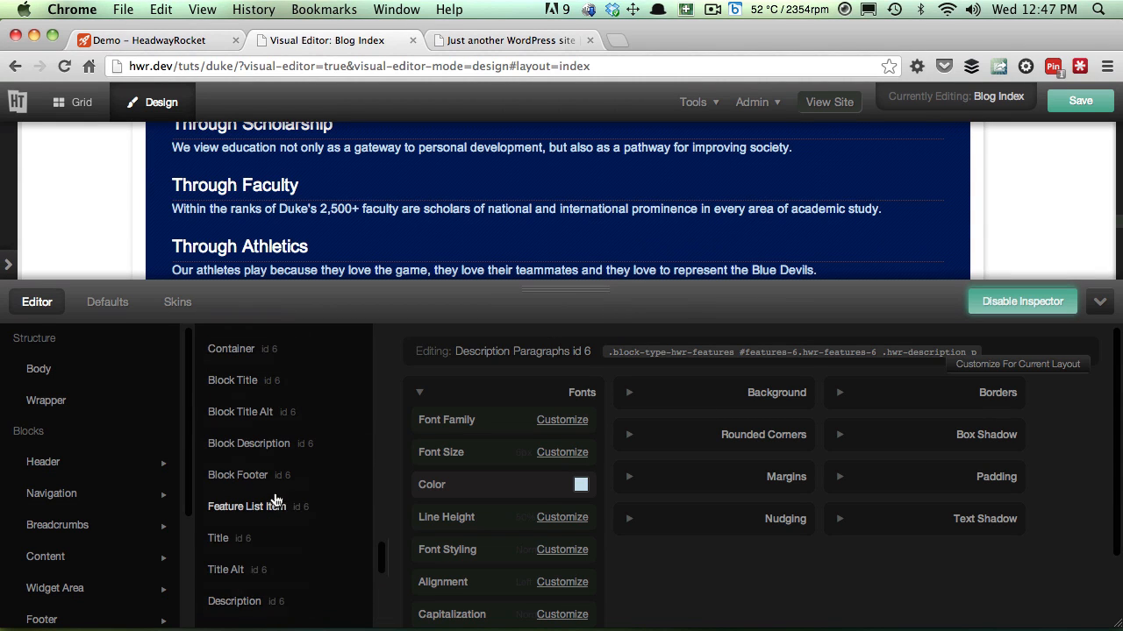
click(274, 469)
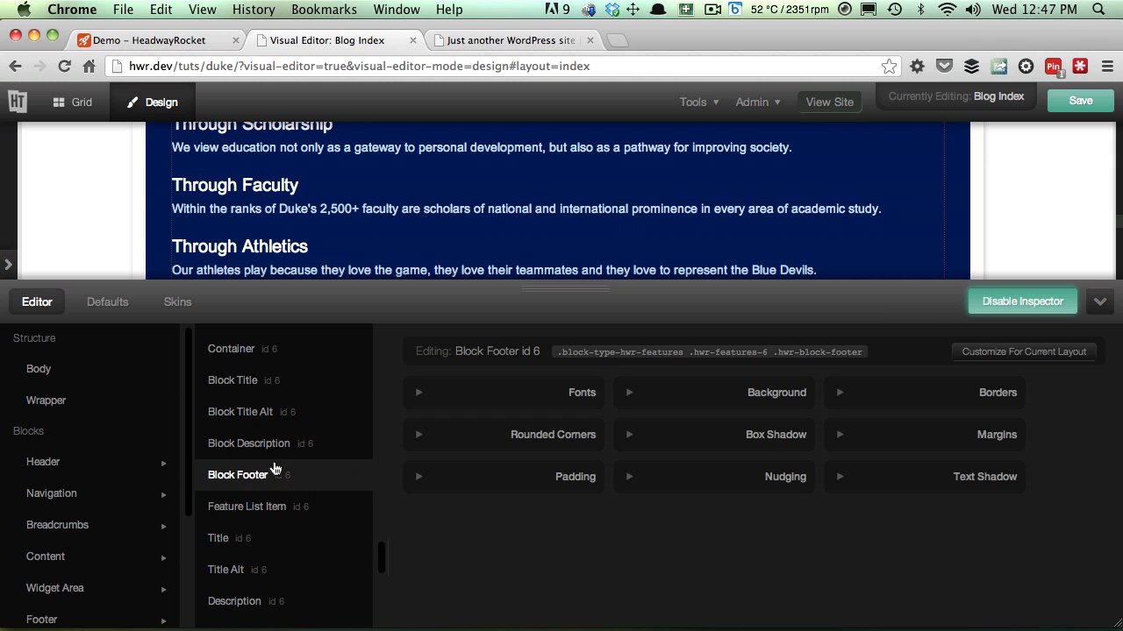
click(768, 477)
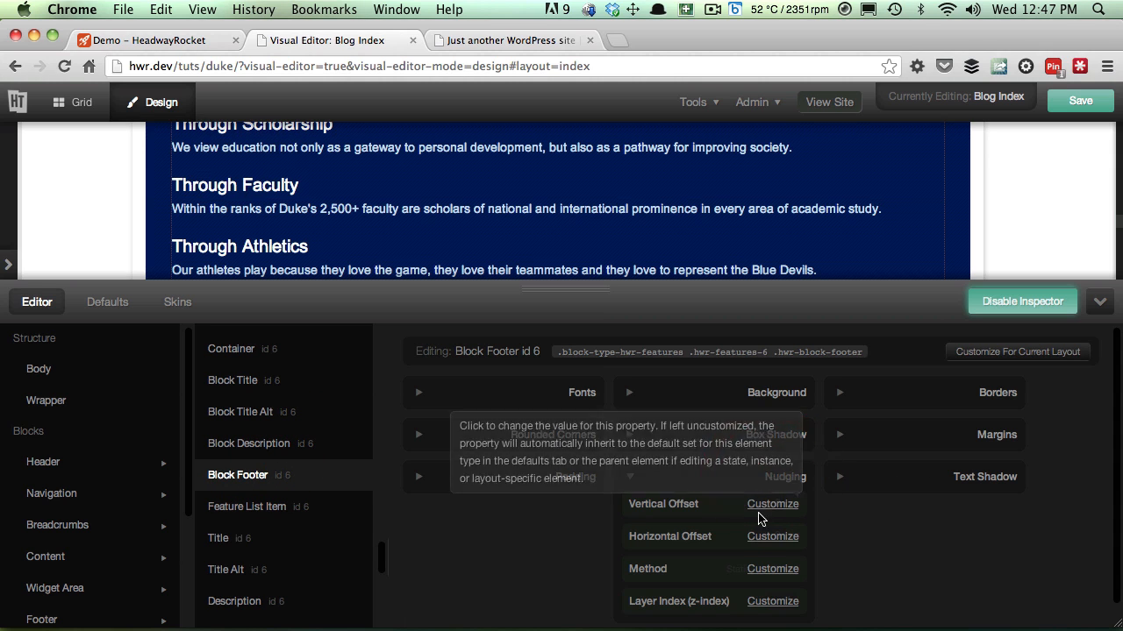
scroll(764, 504, down, 1)
click(772, 566)
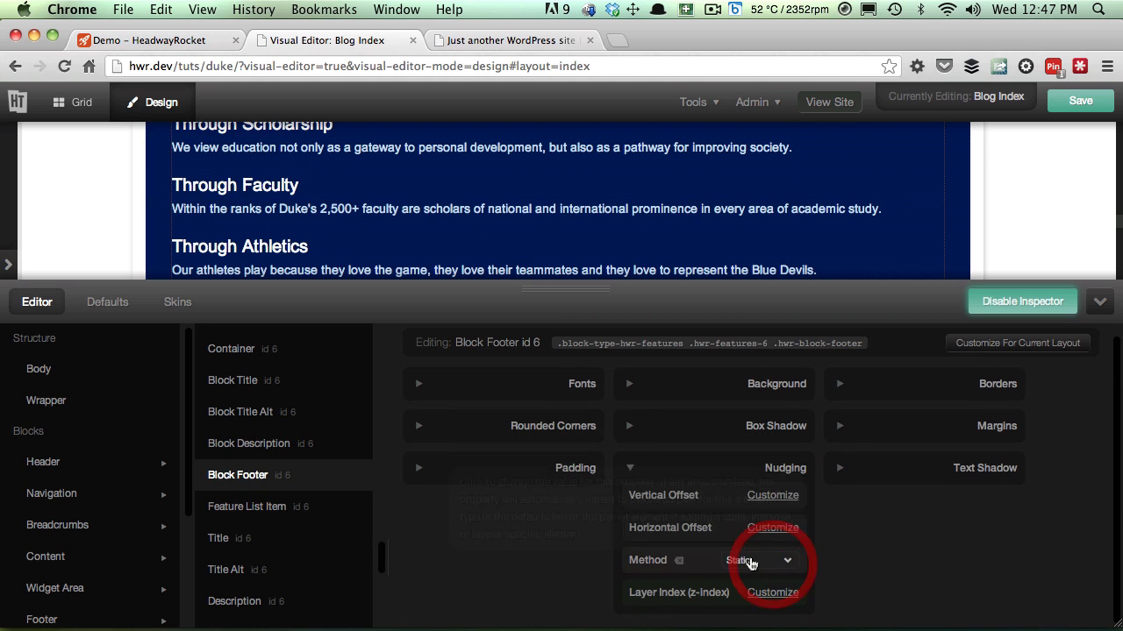
click(732, 561)
click(752, 587)
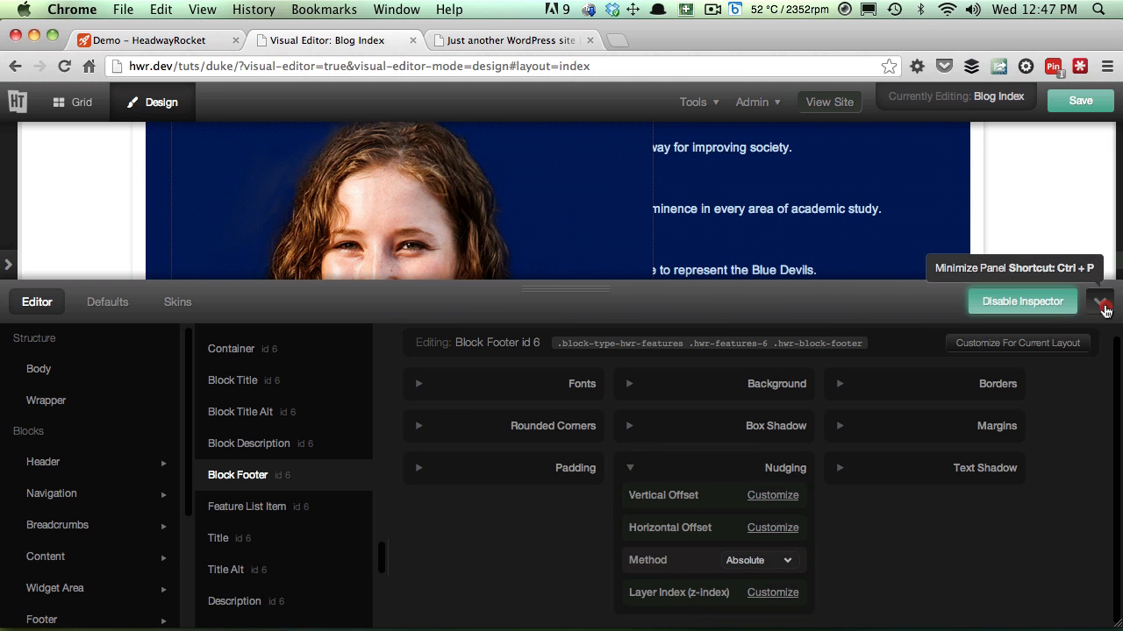
click(1099, 299)
click(1057, 98)
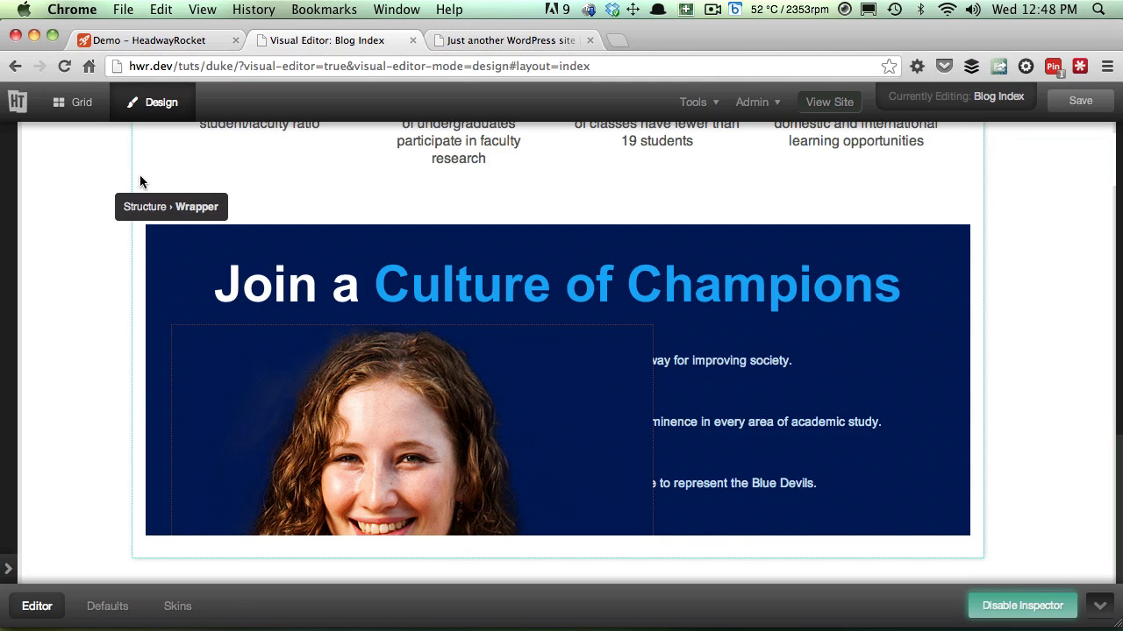
Switch to the TextEdit notes and set the block number to 6 in every selector of the Demo CSS
key(super+Tab)
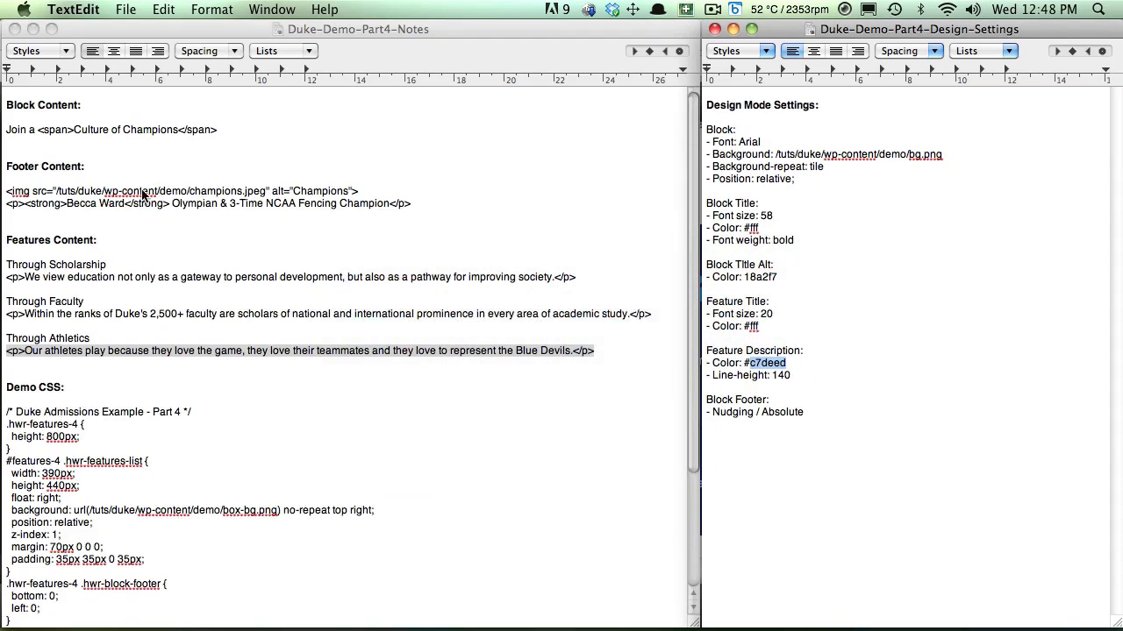
scroll(149, 224, down, 5)
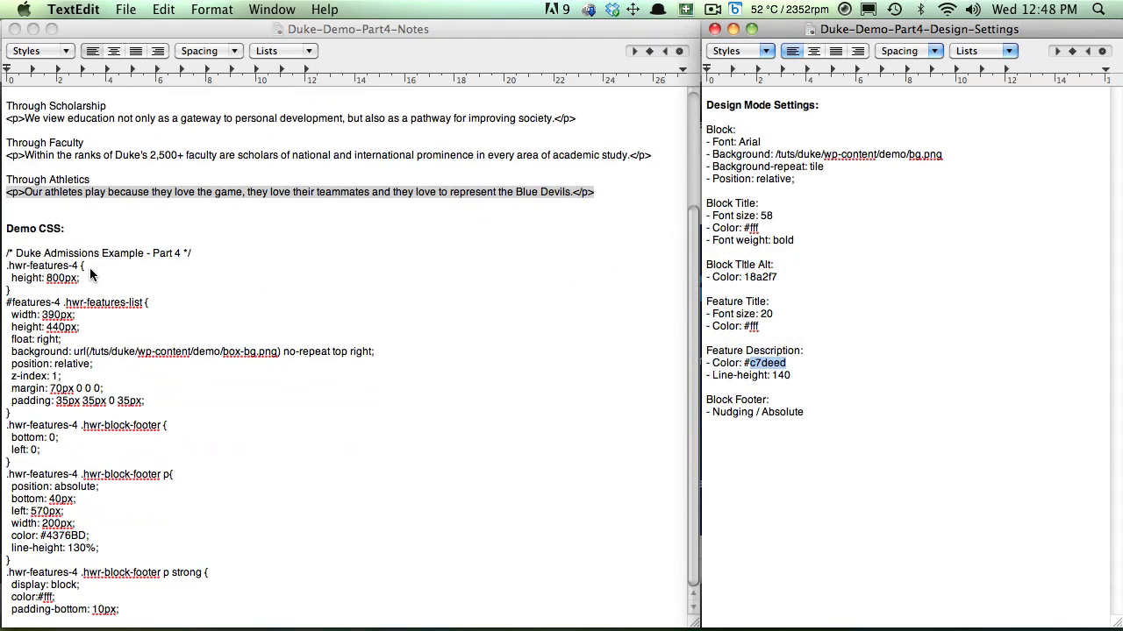
click(89, 270)
click(77, 266)
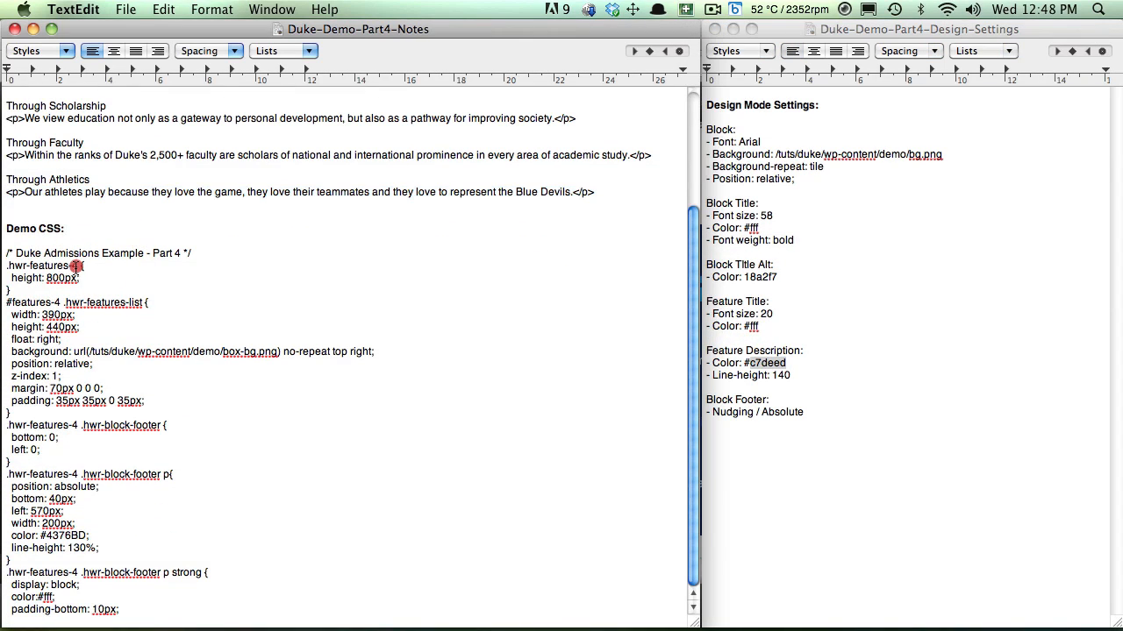
key(BackSpace)
text(6)
key(BackSpace)
text(6)
click(77, 425)
key(BackSpace)
text(6)
click(79, 474)
key(BackSpace)
text(66)
Check the Features block's number in its options in Chrome, and return to the TextEdit notes
key(super+Tab)
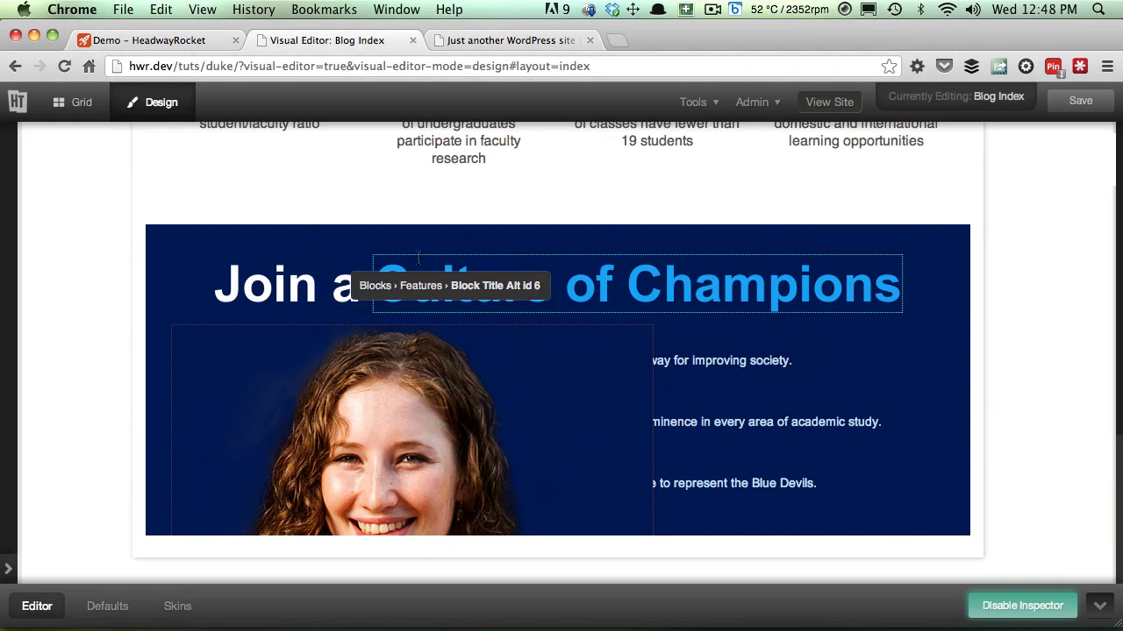
click(326, 237)
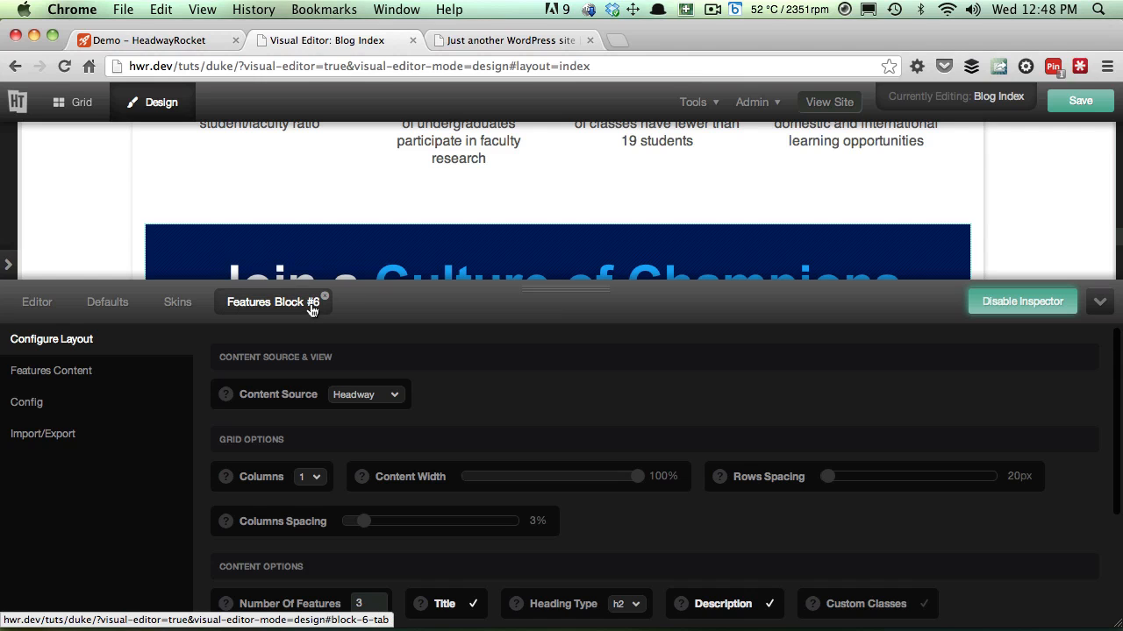
key(super+Tab)
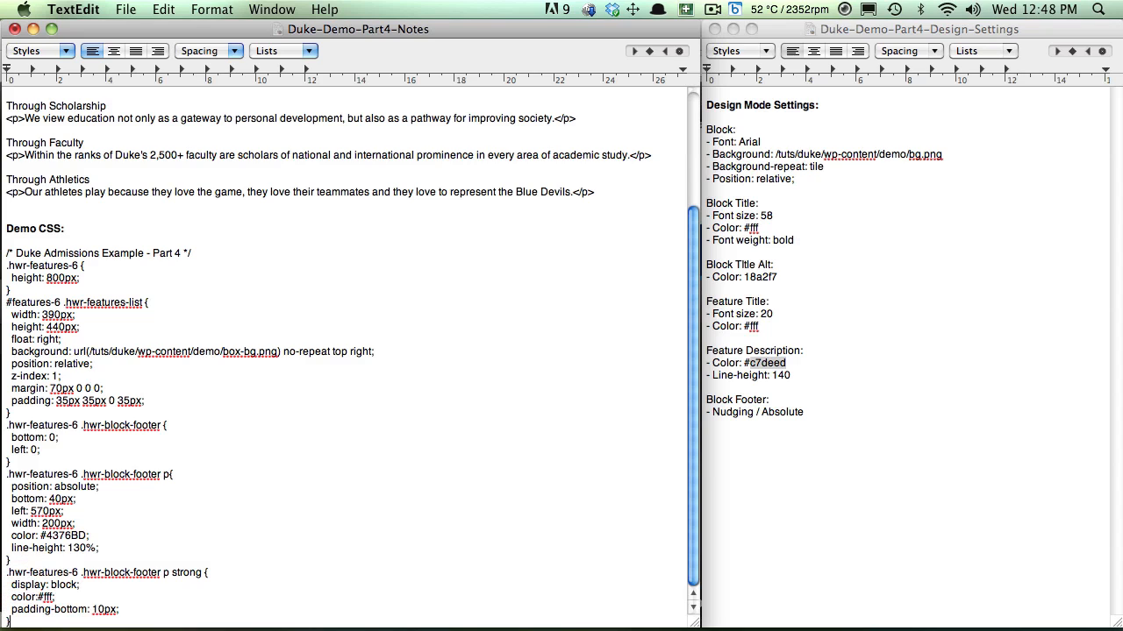
Copy the full Demo CSS from the notes and add it below the Part 3 rules in Chrome's Live CSS editor
shift+click(6, 254)
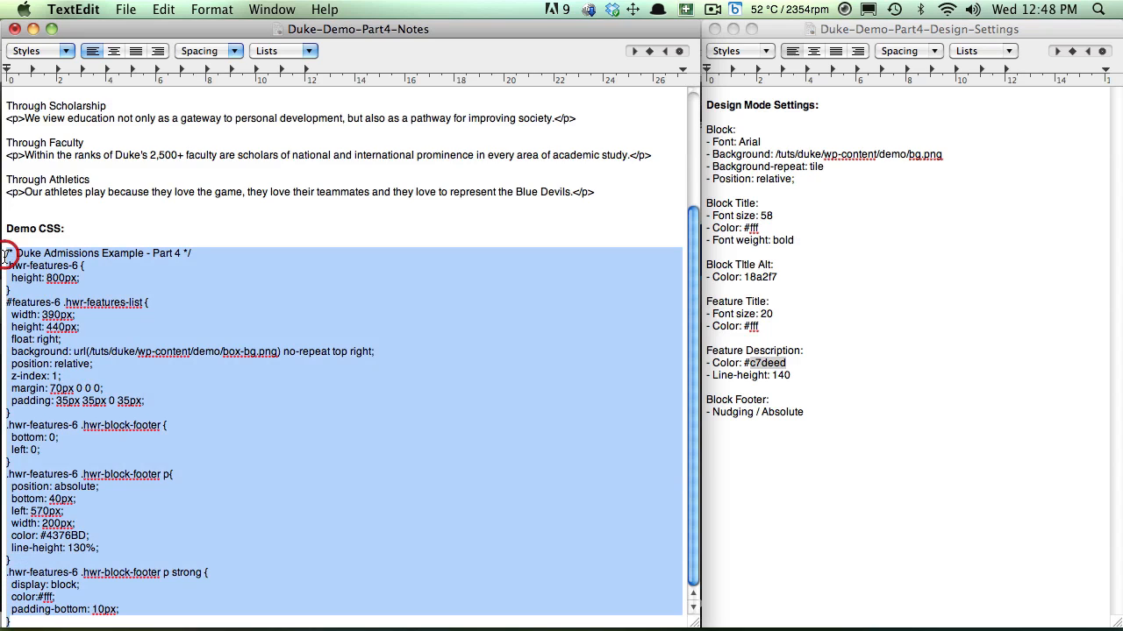
key(super+Tab)
click(706, 102)
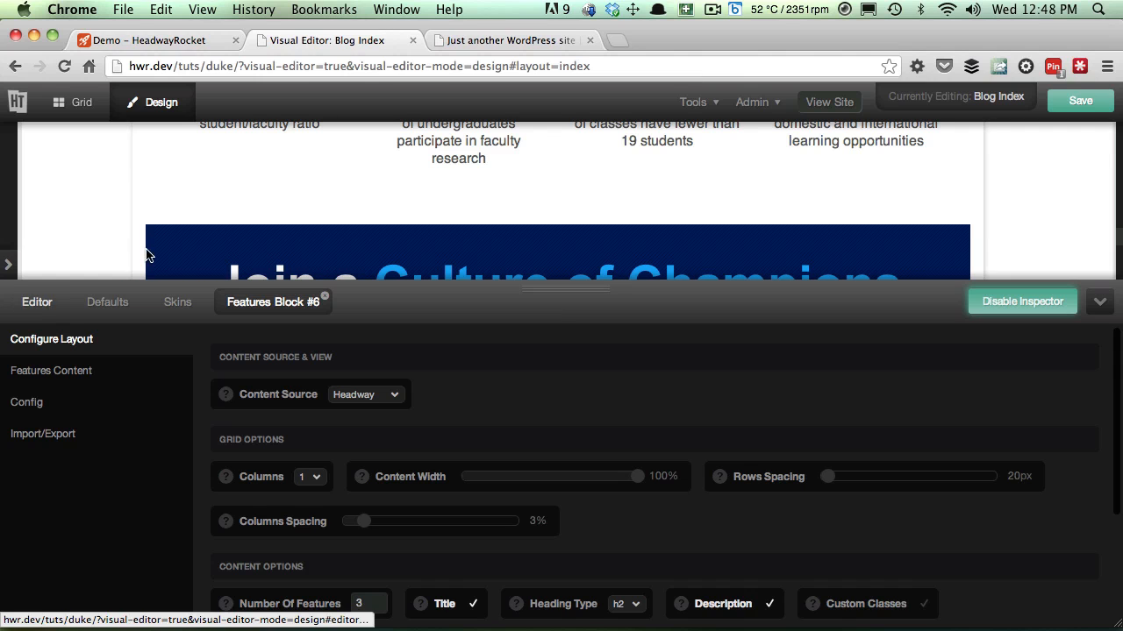
click(1102, 301)
mouse_move(693, 102)
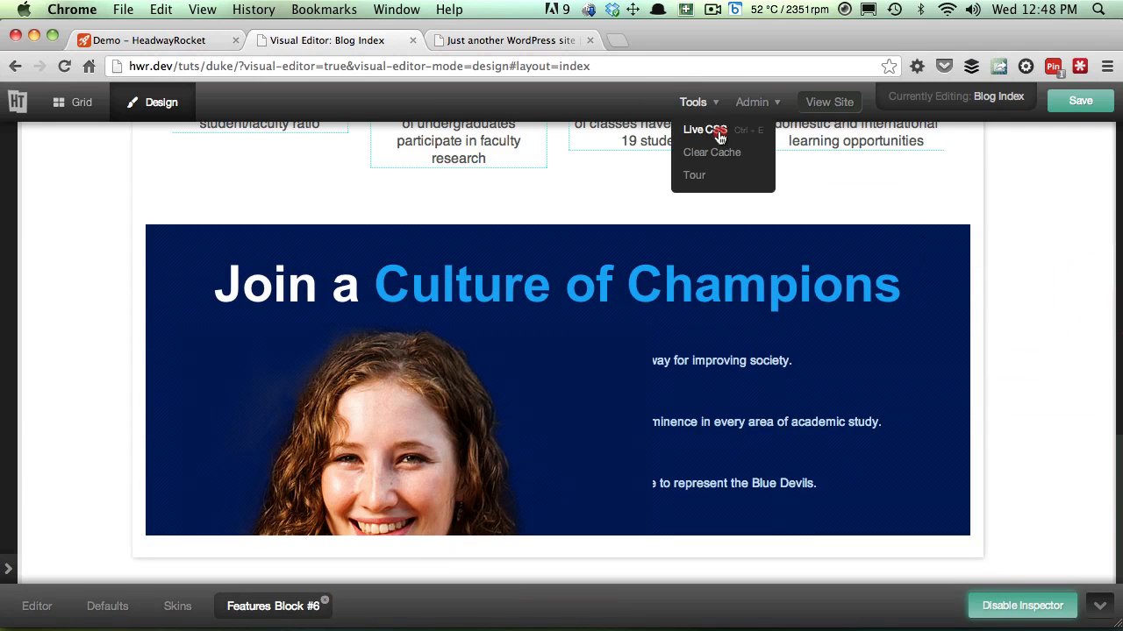
click(720, 131)
scroll(455, 352, down, 5)
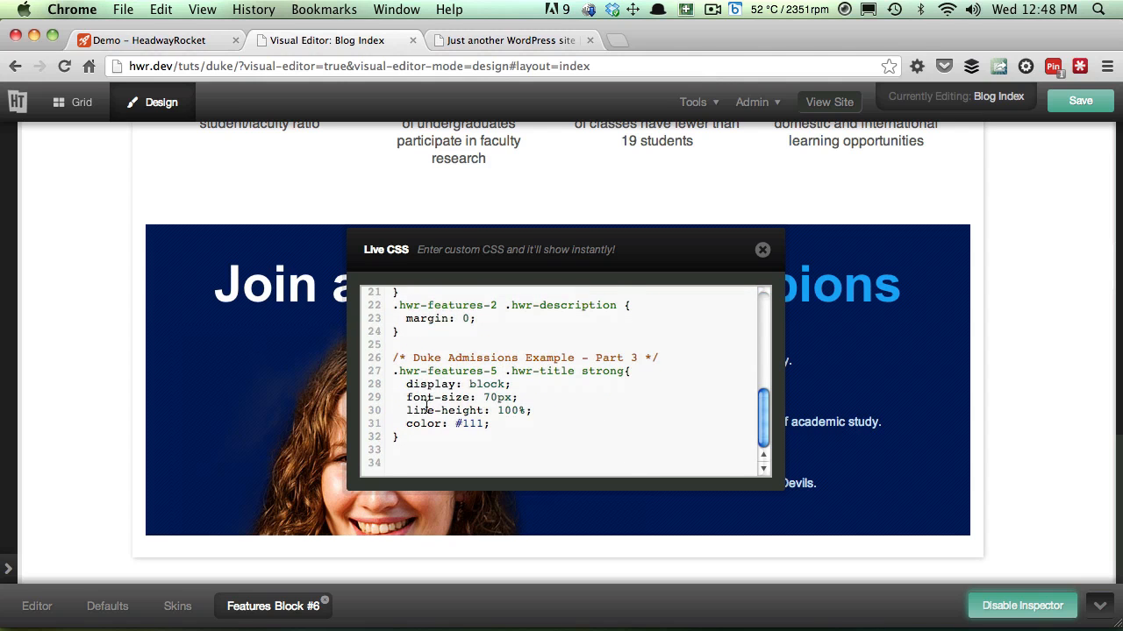
drag(415, 255, 79, 114)
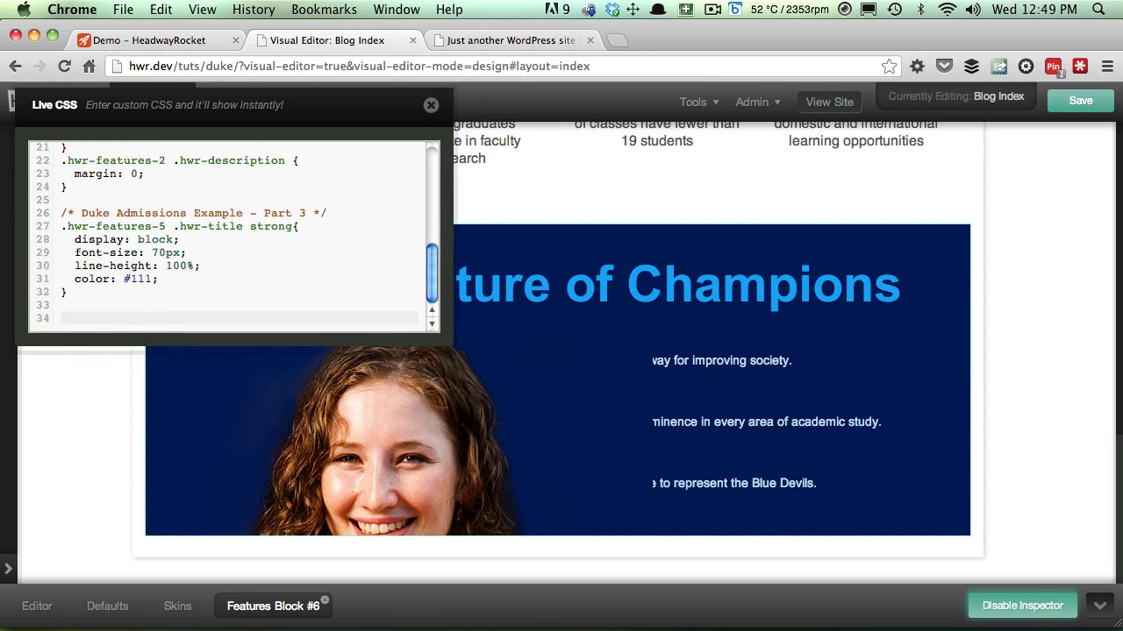
key(super+v)
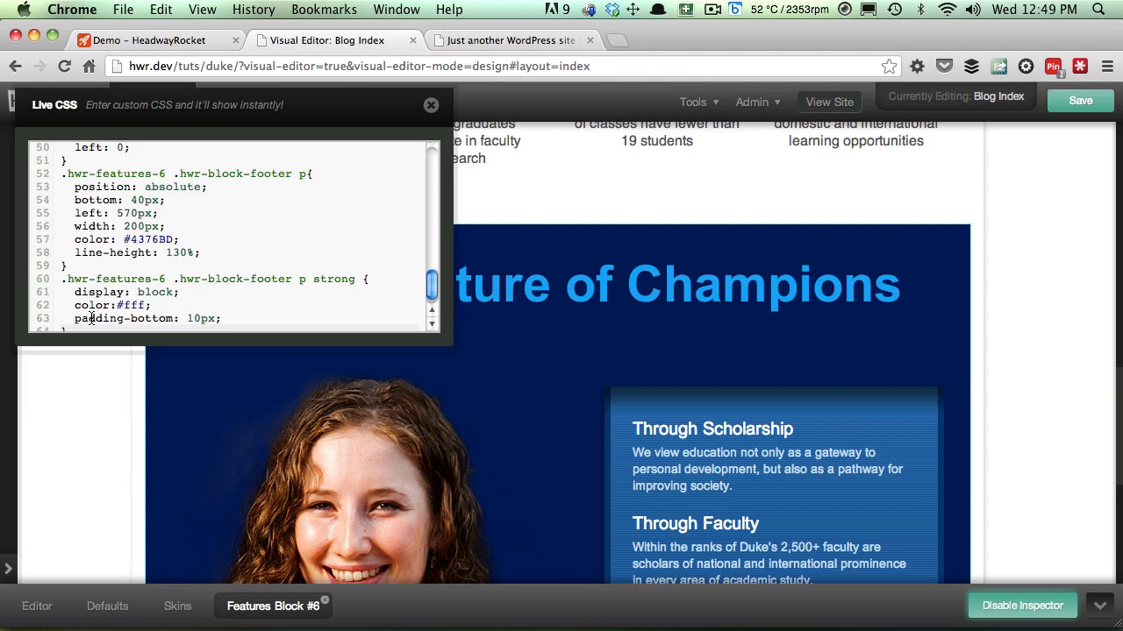
Check the Features block in the layout preview and enlarge the Live CSS editor to show the Part 4 rules
scroll(514, 466, down, 6)
scroll(513, 460, up, 7)
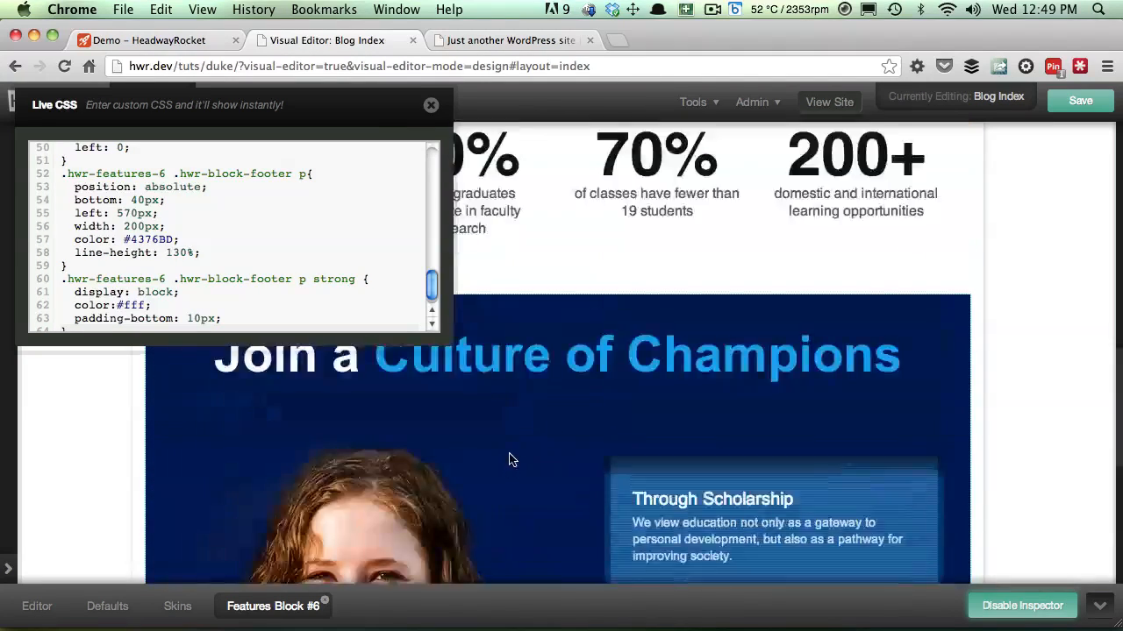
scroll(498, 441, up, 2)
scroll(498, 441, down, 3)
scroll(496, 439, up, 2)
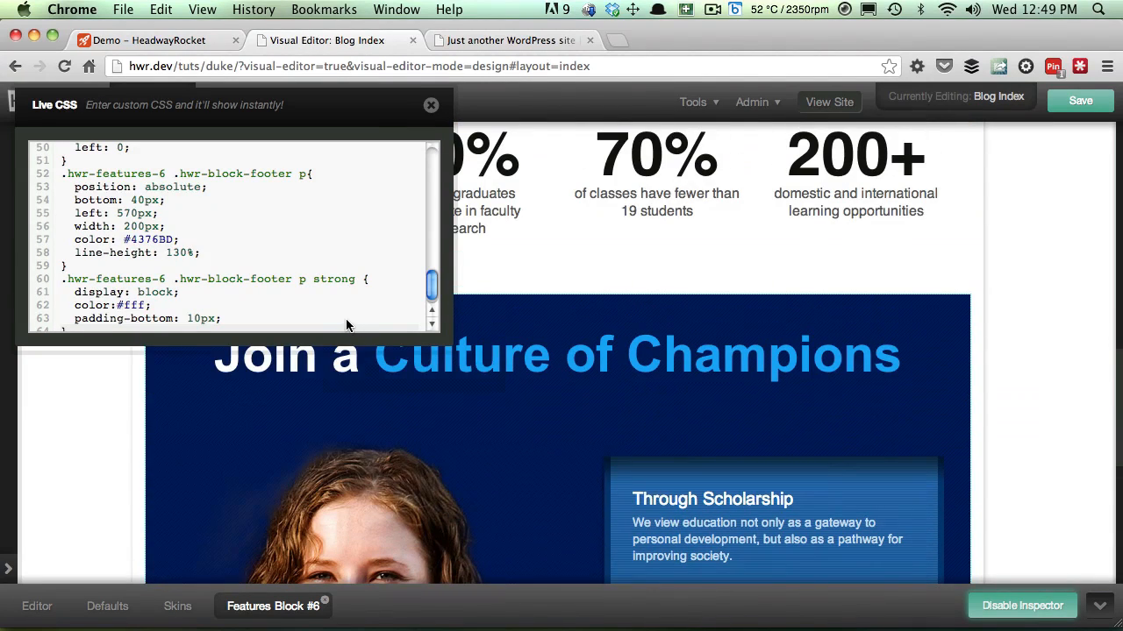
drag(324, 334, 307, 622)
scroll(230, 516, up, 2)
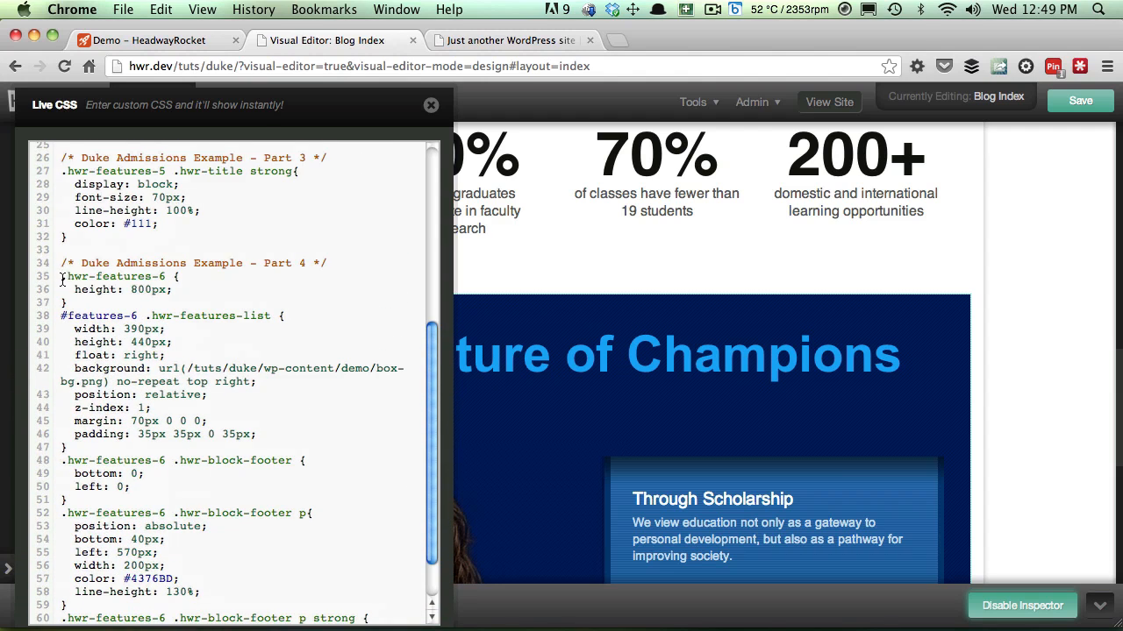
Examine the Part 4 block height rule and the features list's width, height, float, background and position against the preview
drag(63, 279, 70, 302)
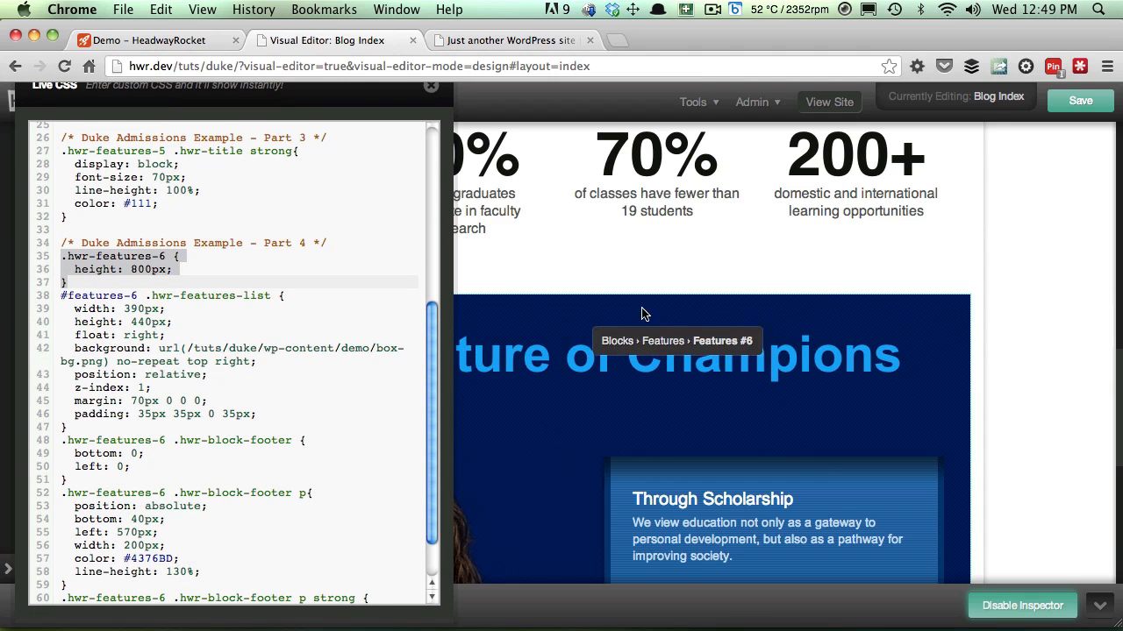
double_click(113, 269)
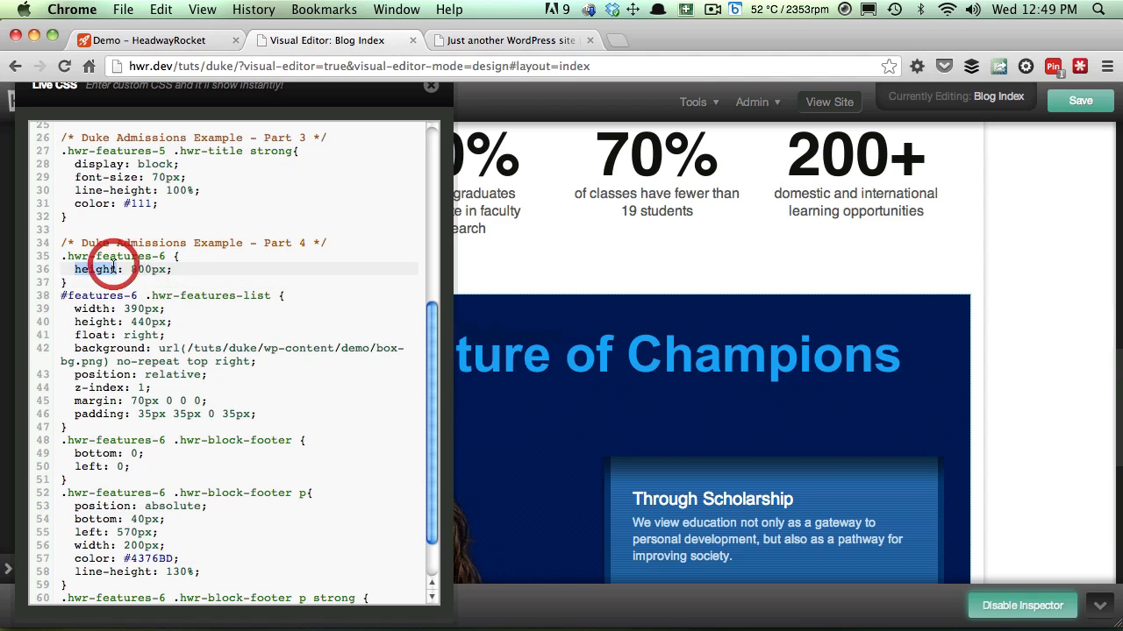
double_click(149, 269)
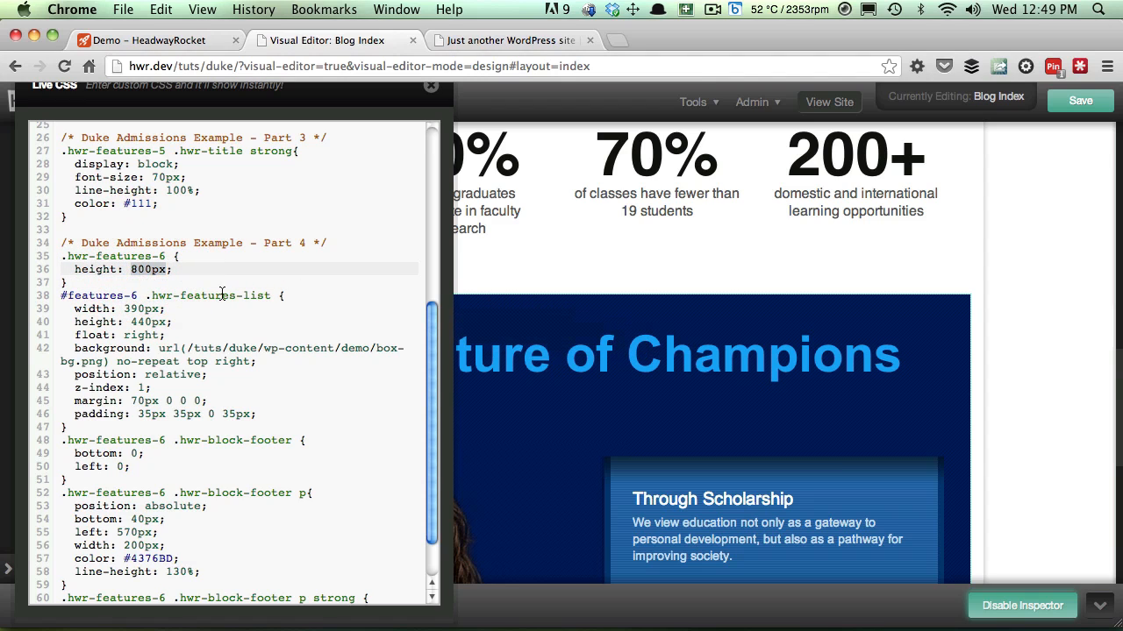
click(199, 299)
scroll(606, 251, down, 3)
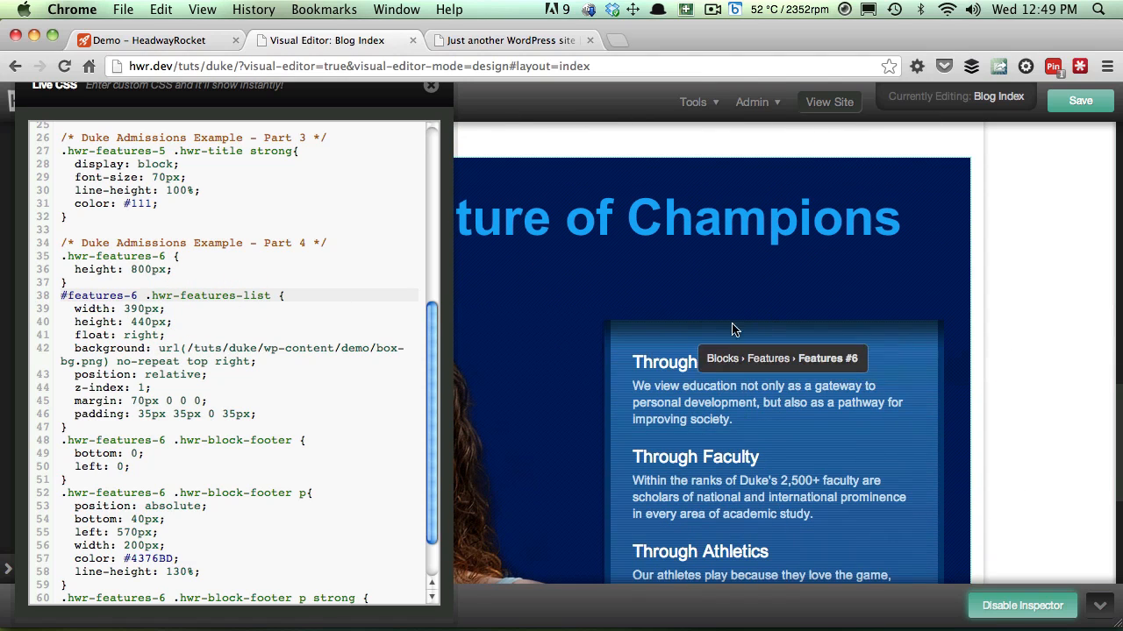
scroll(651, 369, down, 2)
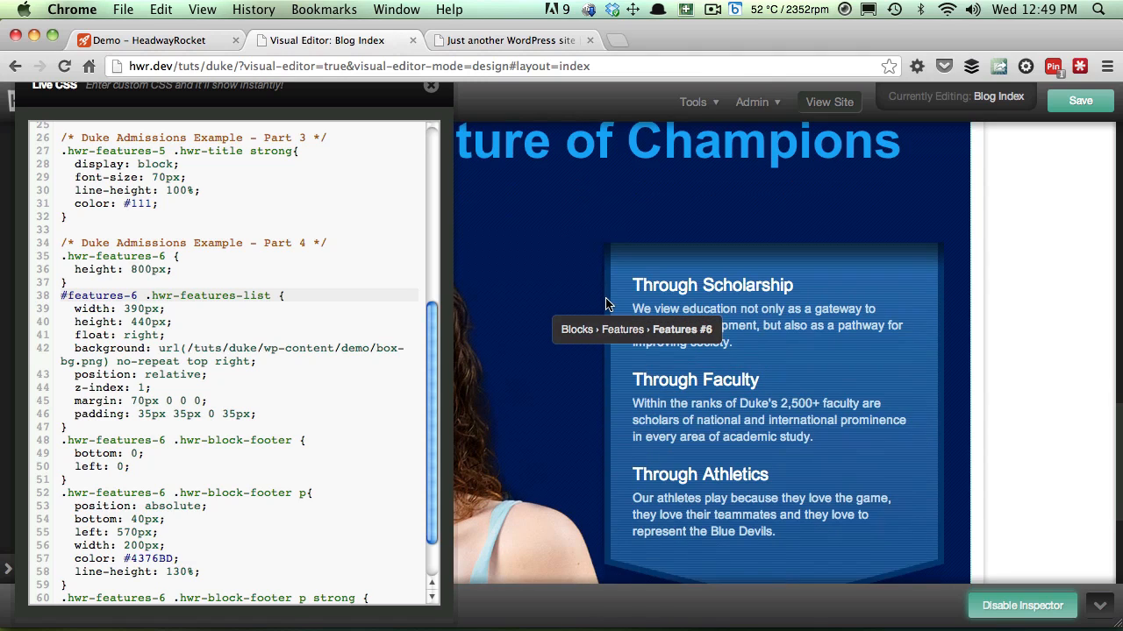
double_click(137, 309)
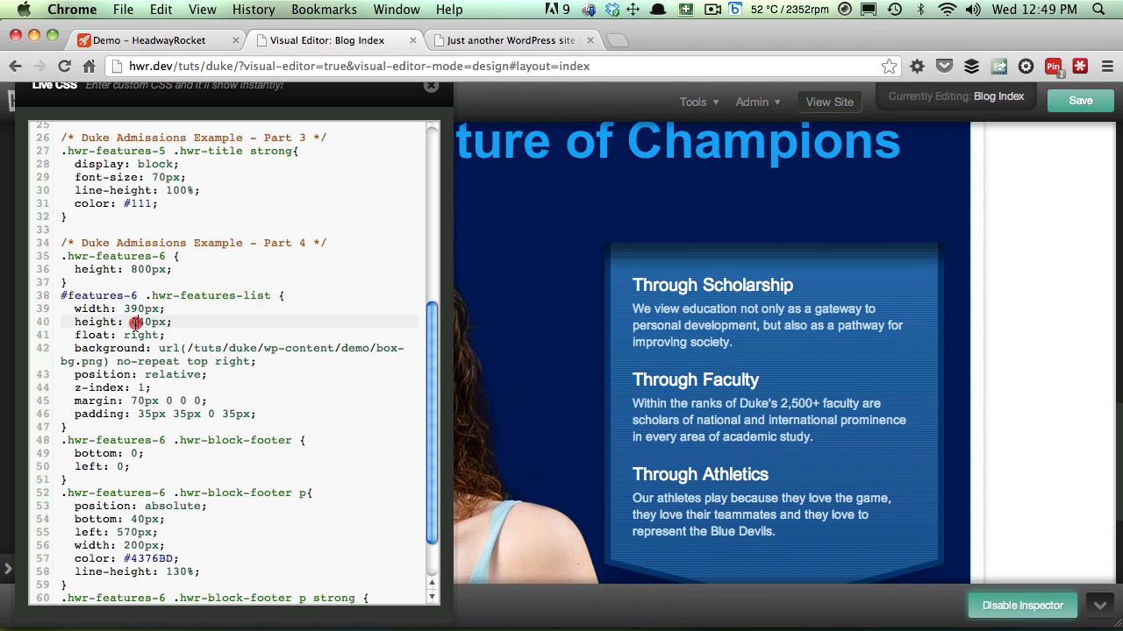
double_click(140, 321)
double_click(141, 335)
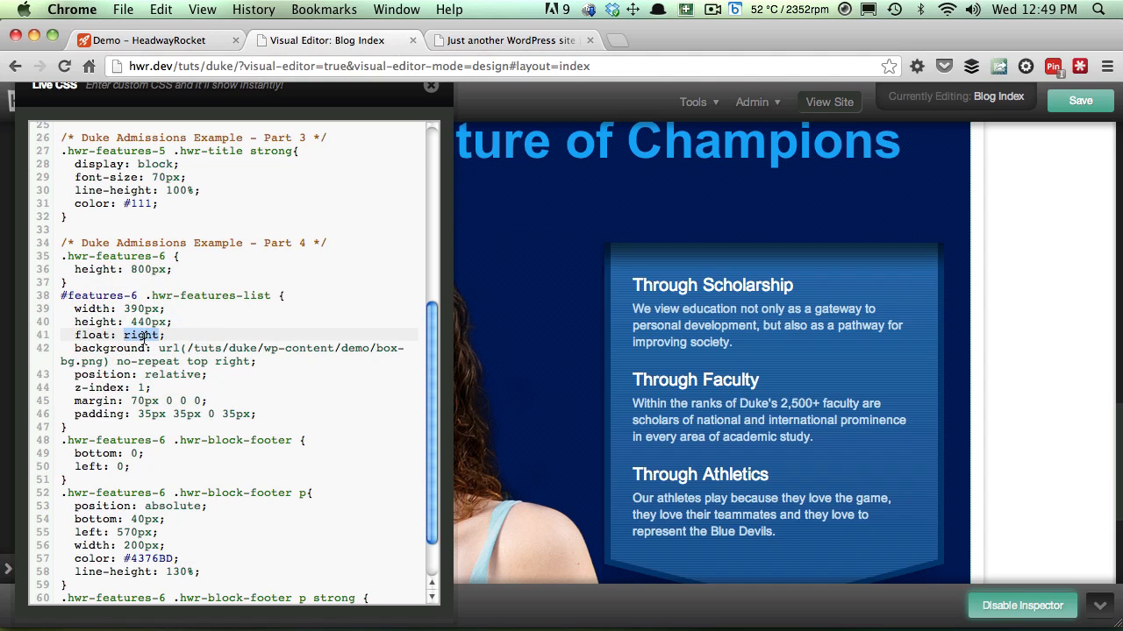
drag(158, 349, 254, 362)
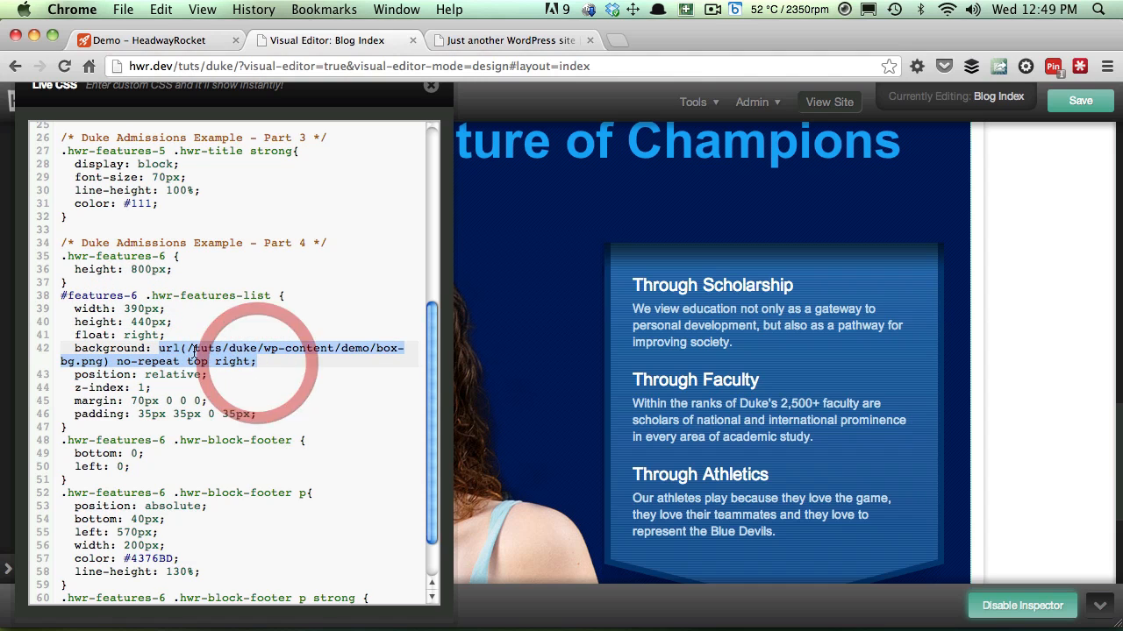
double_click(127, 375)
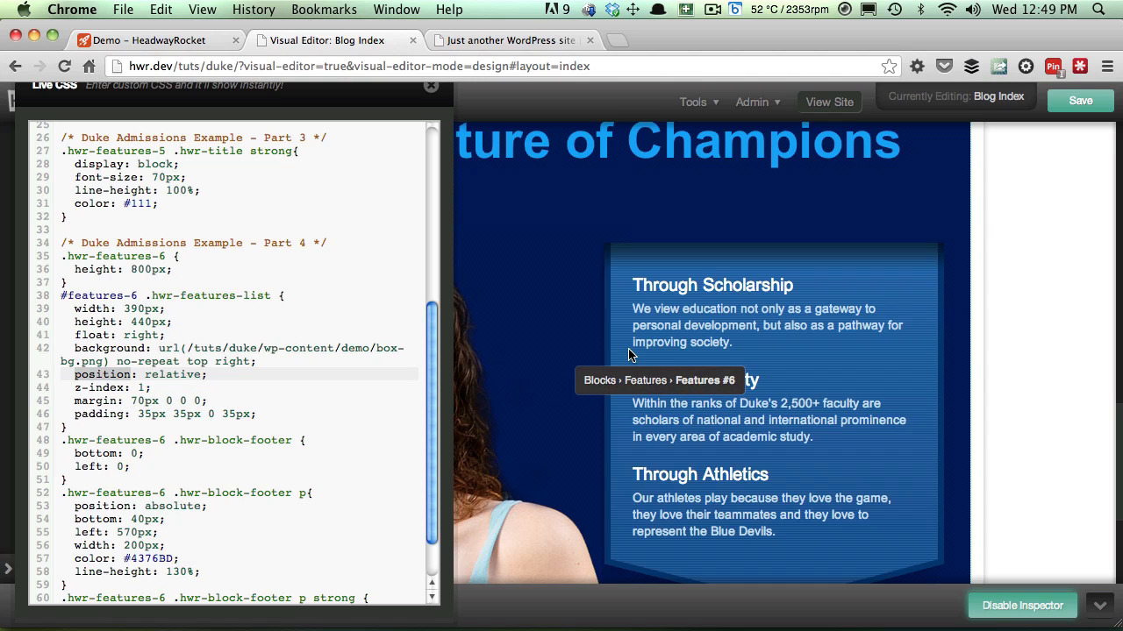
Remove the z-index line from the features list rule, check the box's edge in the preview, and restore the line
click(173, 395)
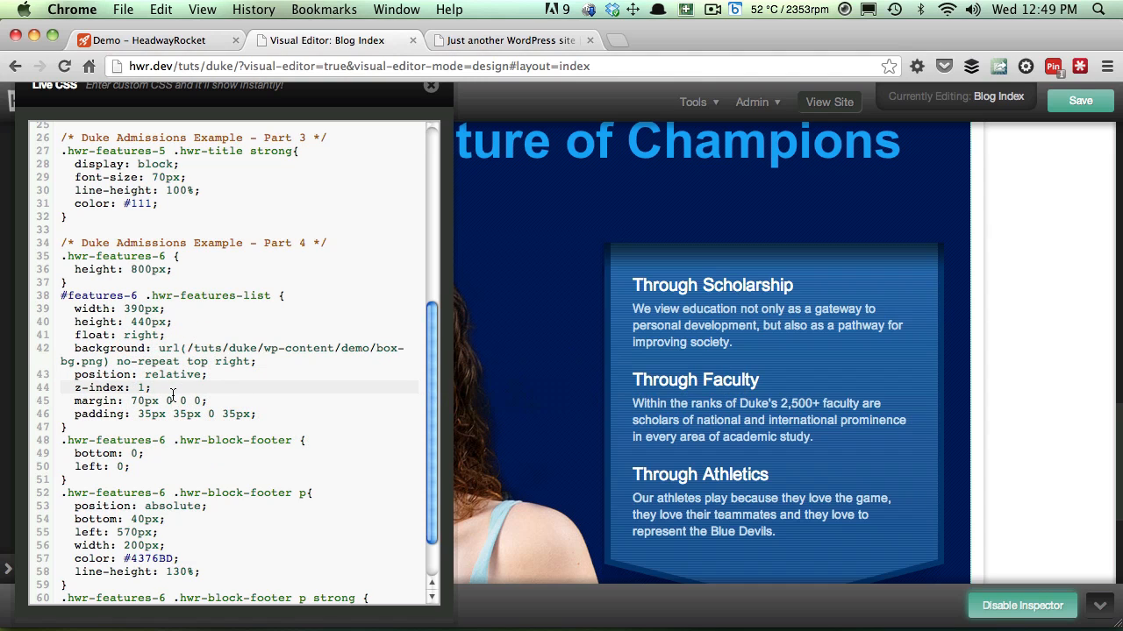
scroll(649, 447, down, 3)
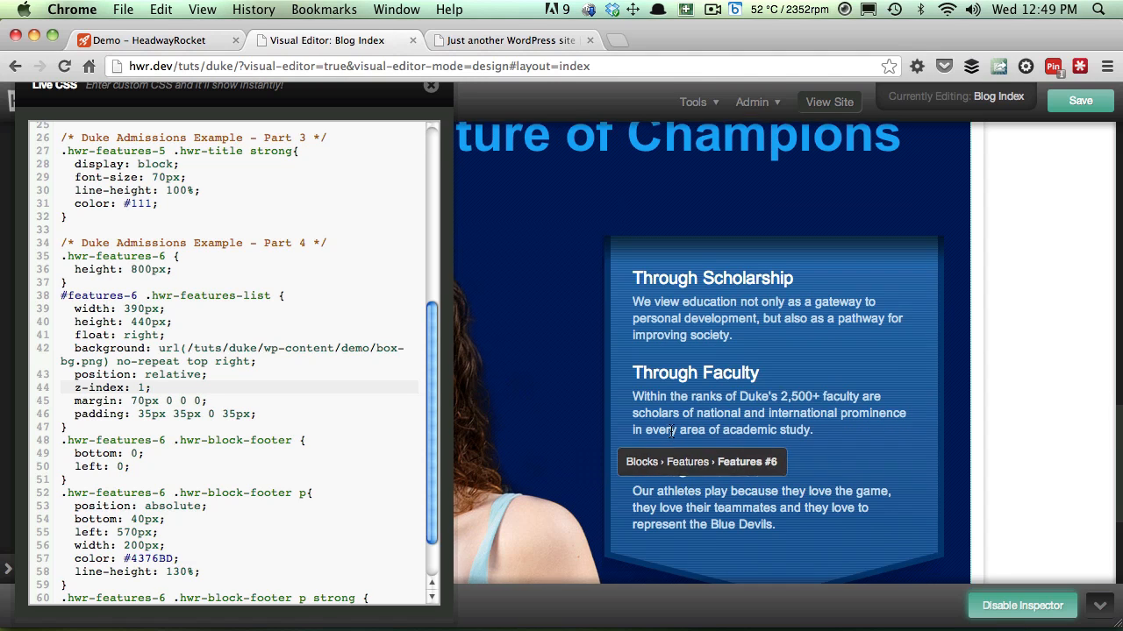
triple_click(114, 387)
key(super+c)
key(BackSpace)
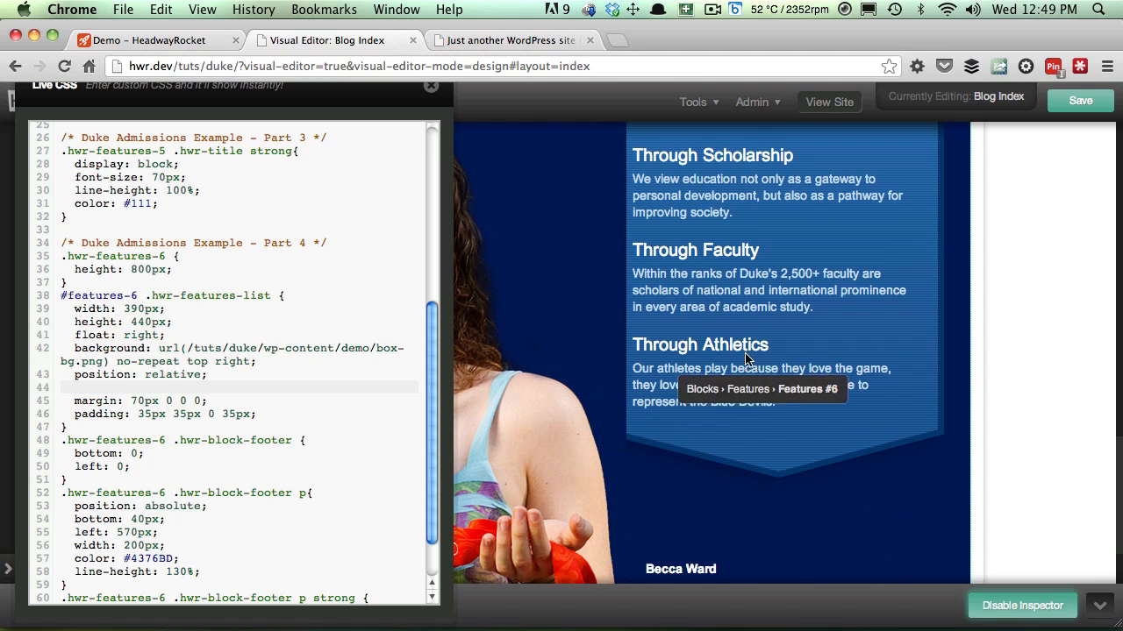
scroll(753, 360, up, 3)
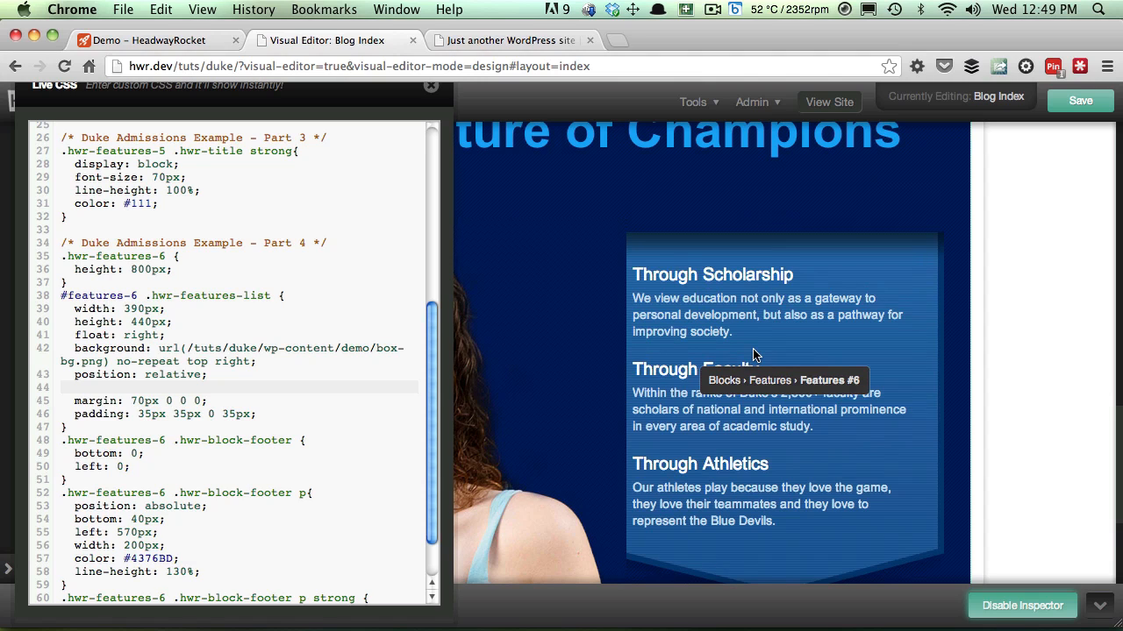
scroll(752, 355, down, 1)
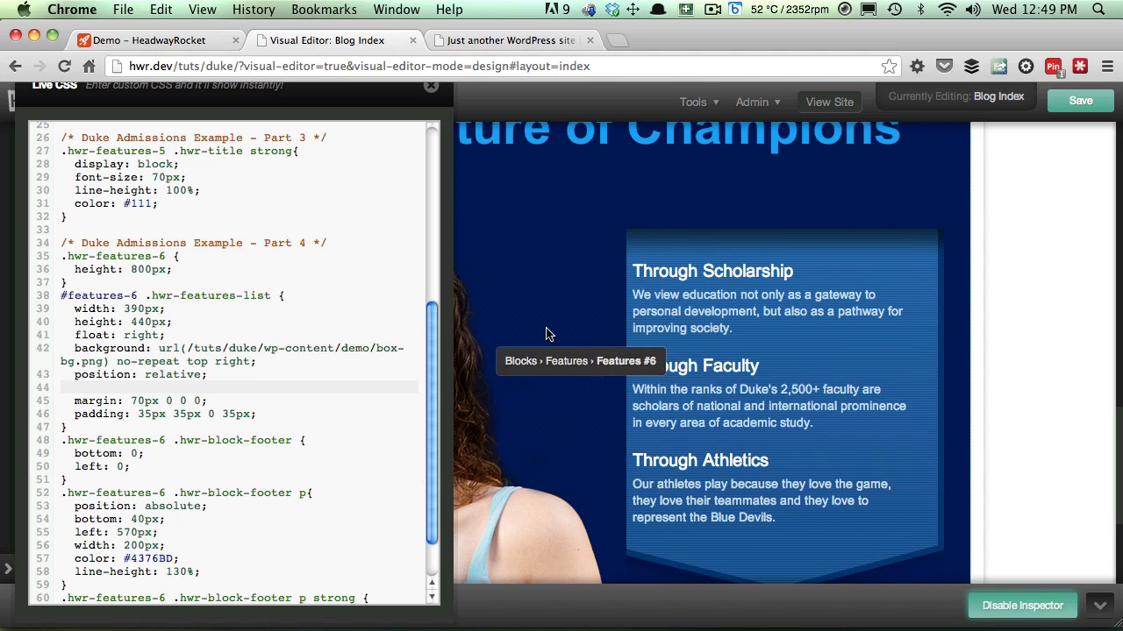
click(66, 398)
click(65, 389)
key(super+v)
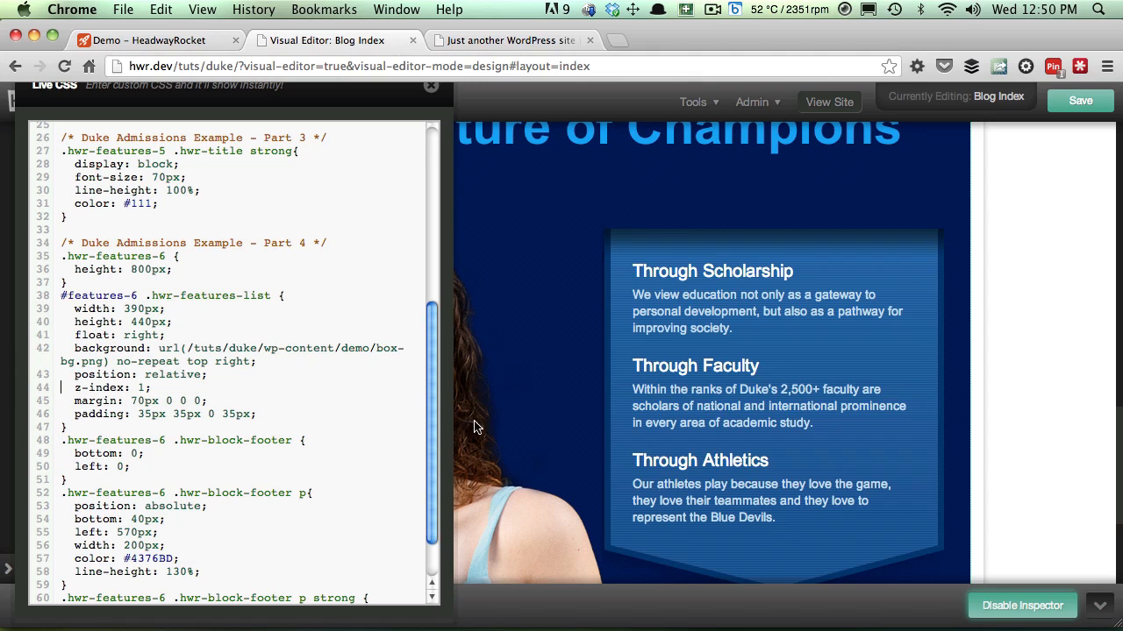
Examine the features list's margin and padding and the block footer rules against the preview
scroll(670, 432, down, 3)
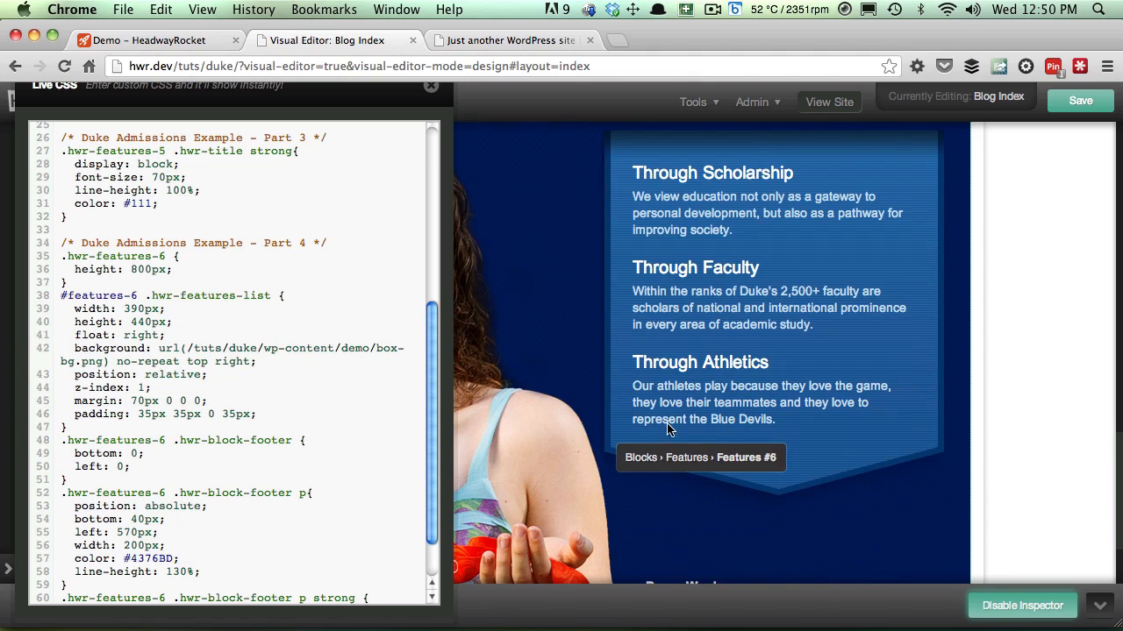
double_click(140, 401)
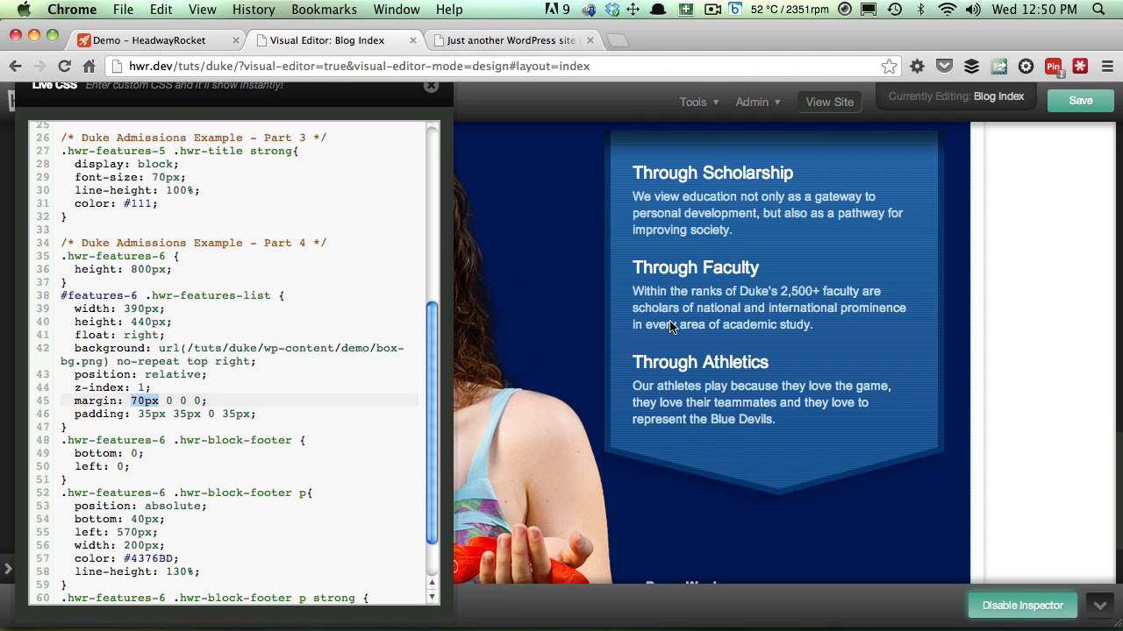
scroll(861, 313, up, 6)
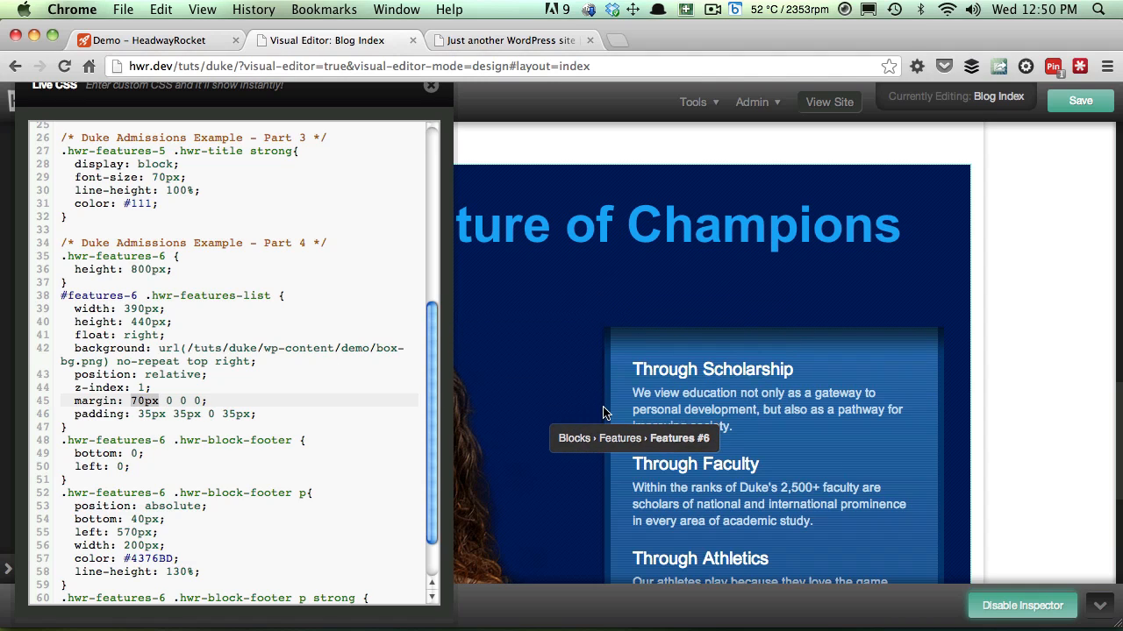
click(155, 414)
double_click(151, 414)
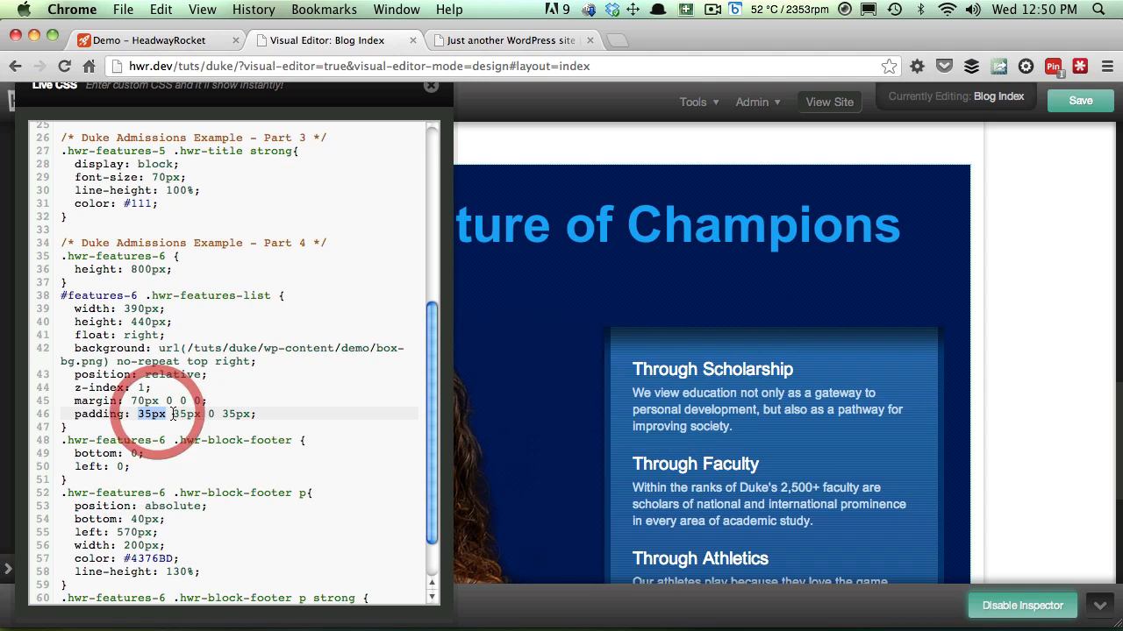
double_click(187, 416)
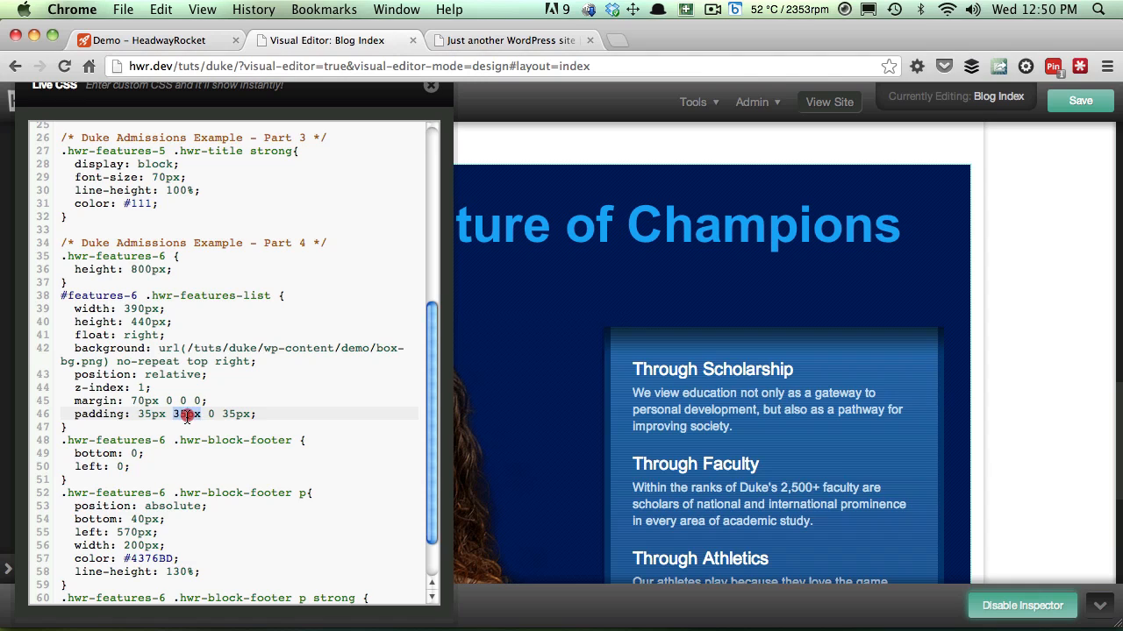
double_click(237, 413)
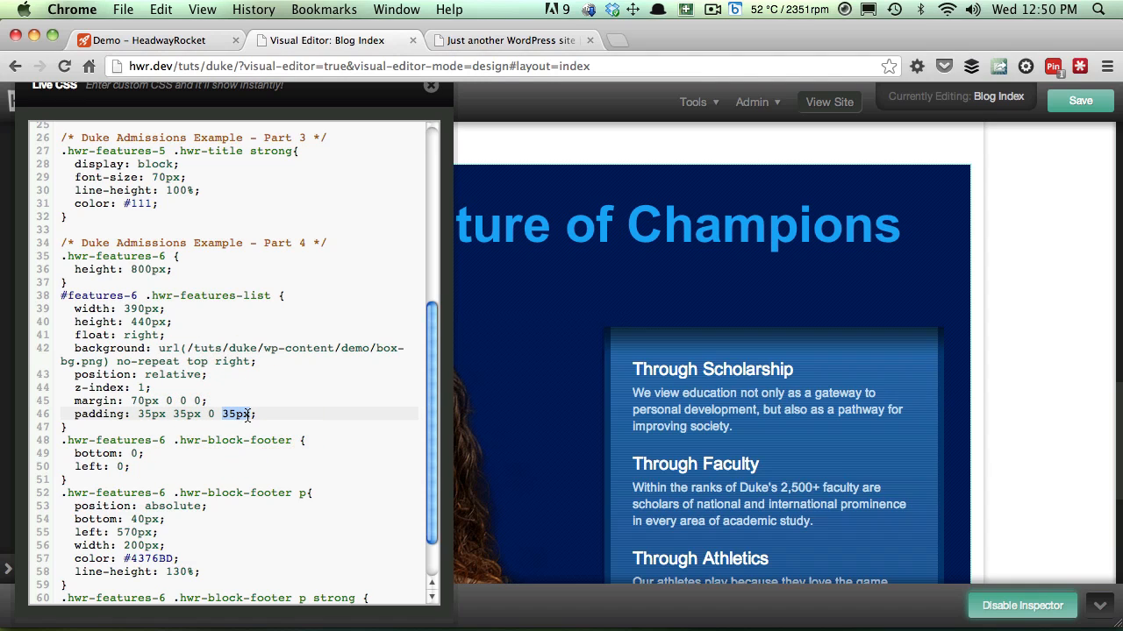
click(211, 414)
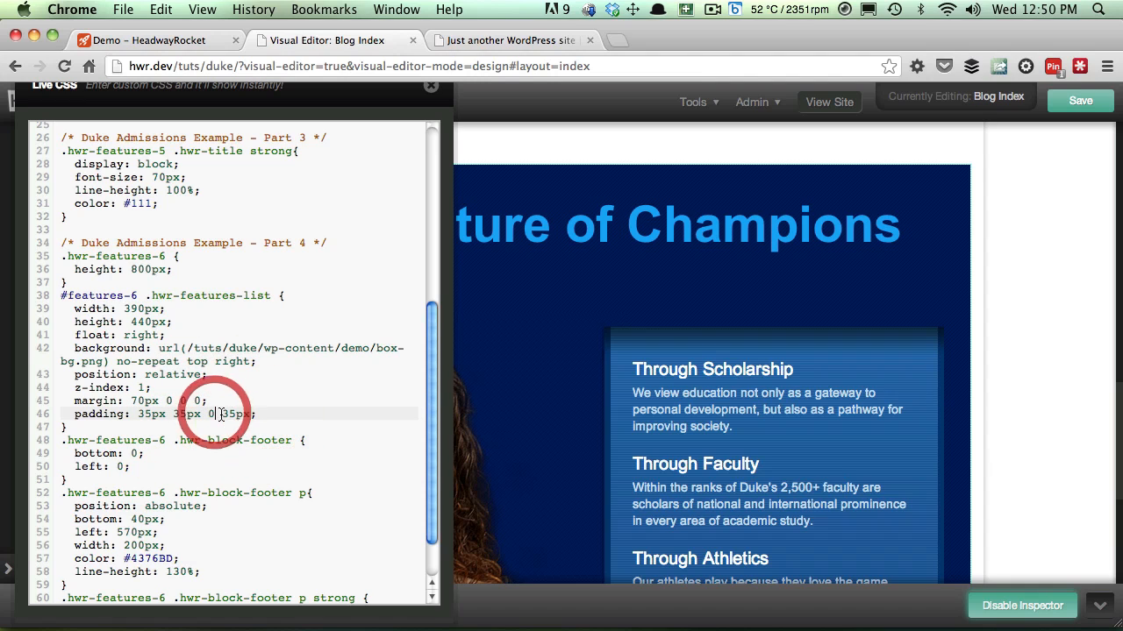
scroll(225, 417, down, 2)
scroll(620, 470, down, 8)
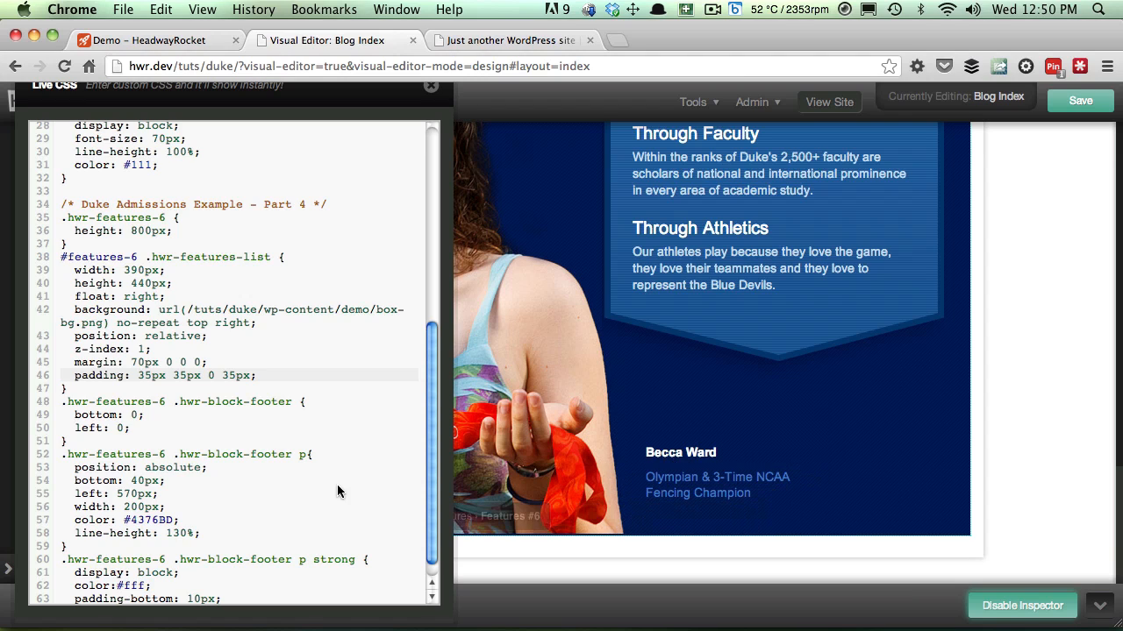
scroll(326, 454, down, 1)
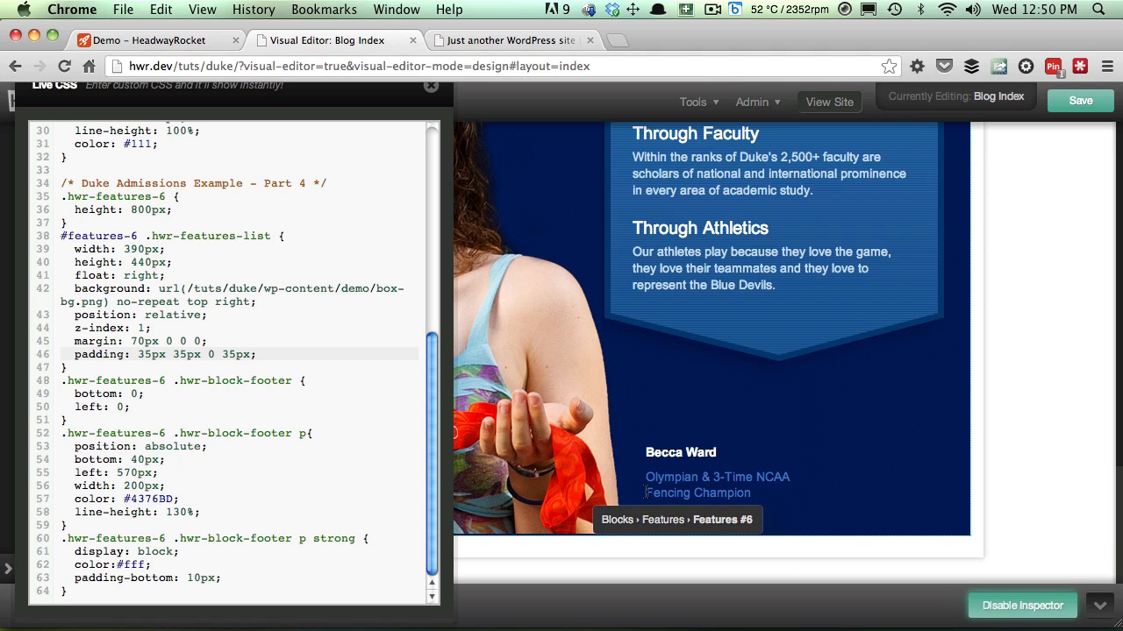
click(130, 565)
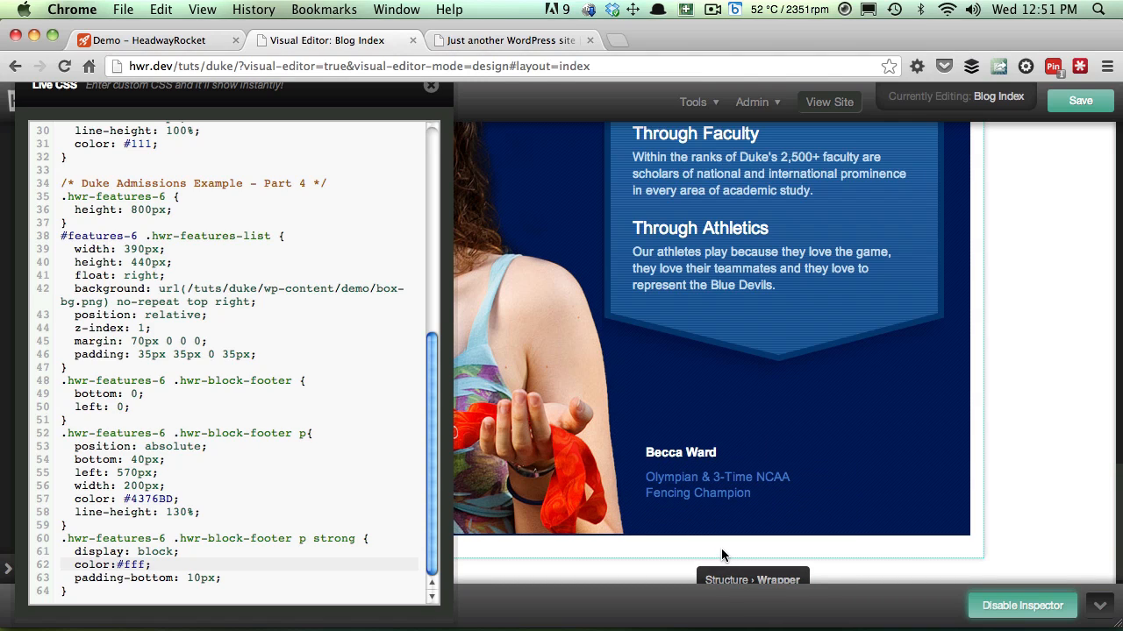
Save the layout, reload the live site page, and check the "Join a Culture of Champions" section there
click(1086, 101)
click(504, 41)
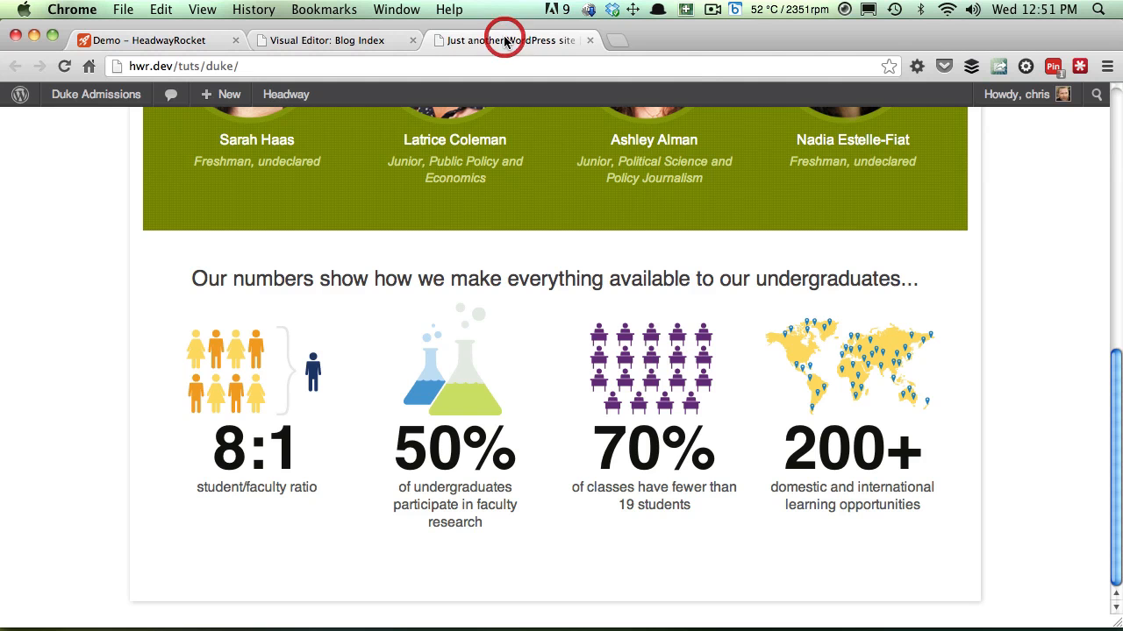
key(super+r)
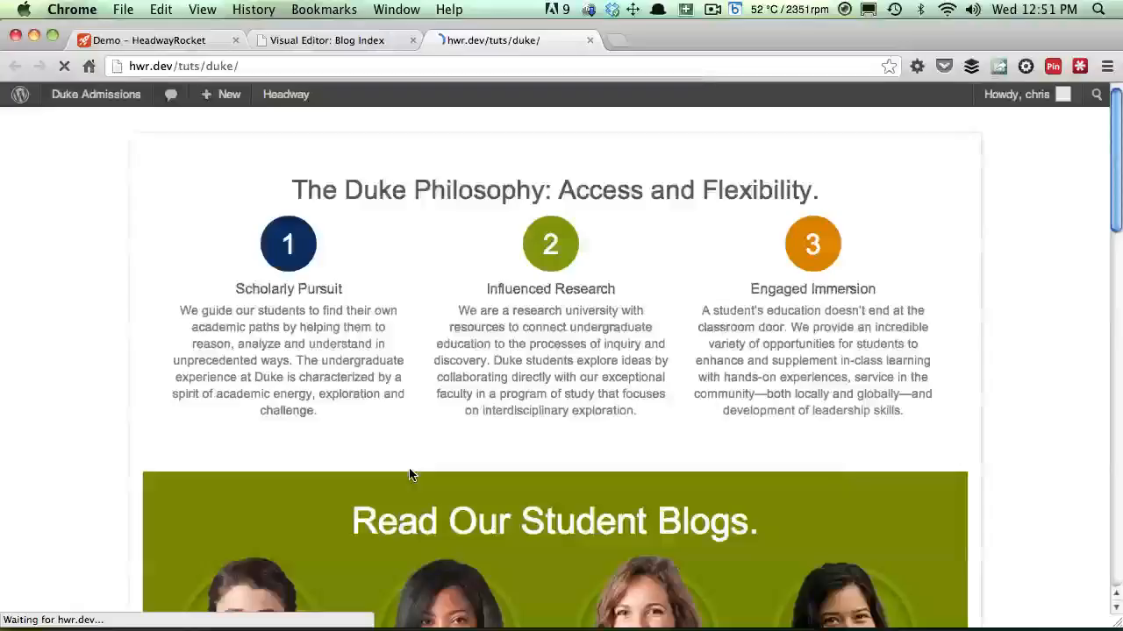
scroll(418, 481, down, 5)
scroll(417, 480, up, 4)
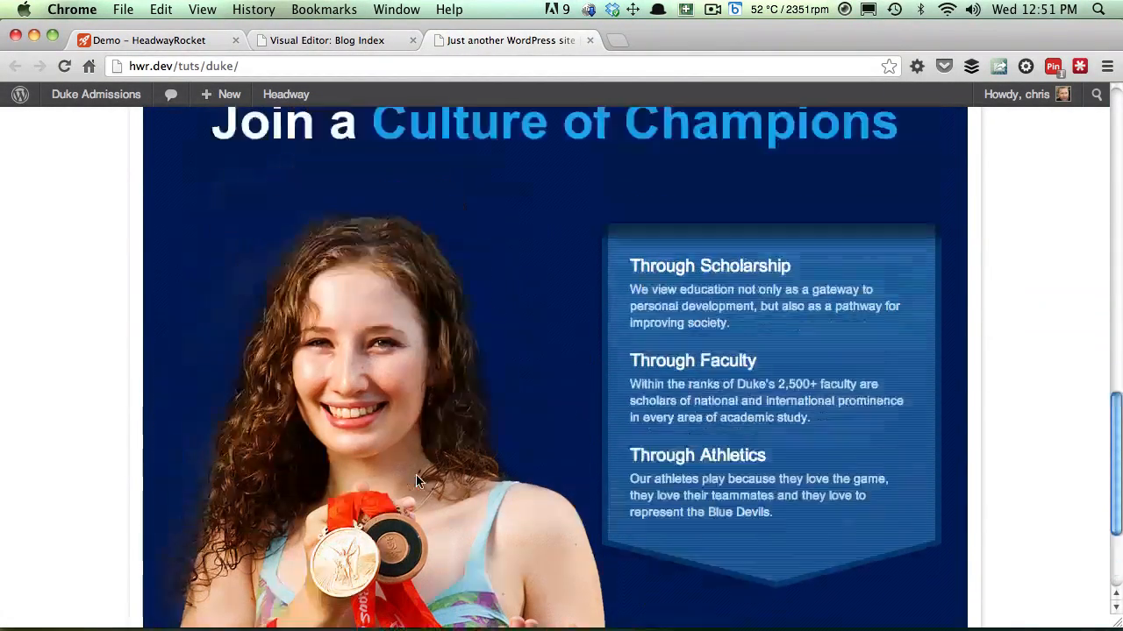
scroll(417, 479, down, 3)
scroll(417, 481, down, 1)
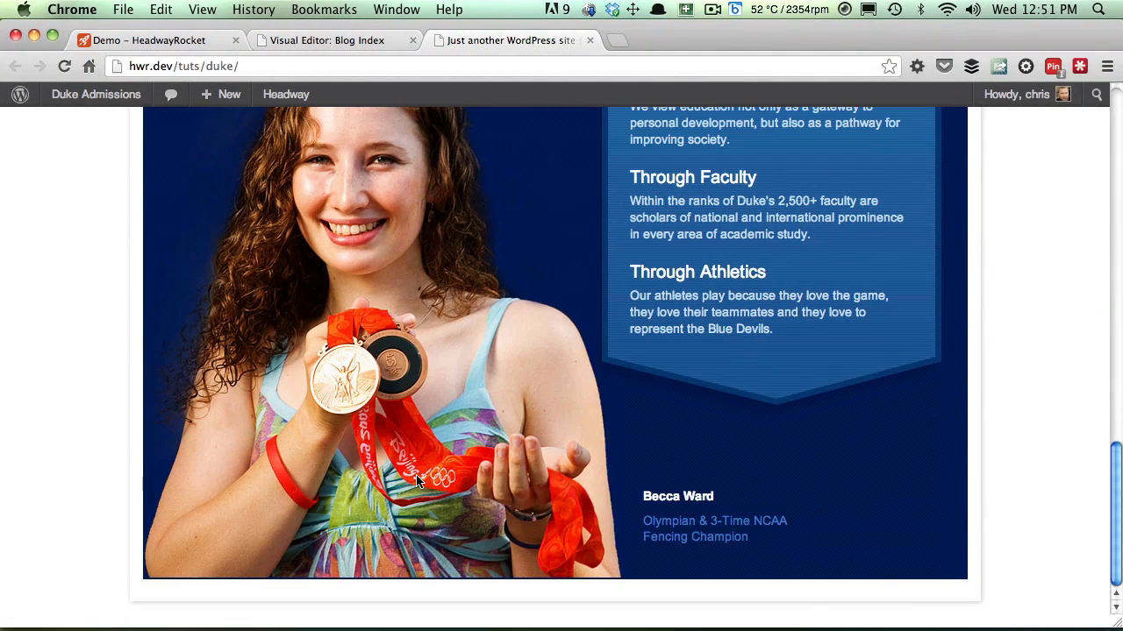
scroll(416, 476, up, 3)
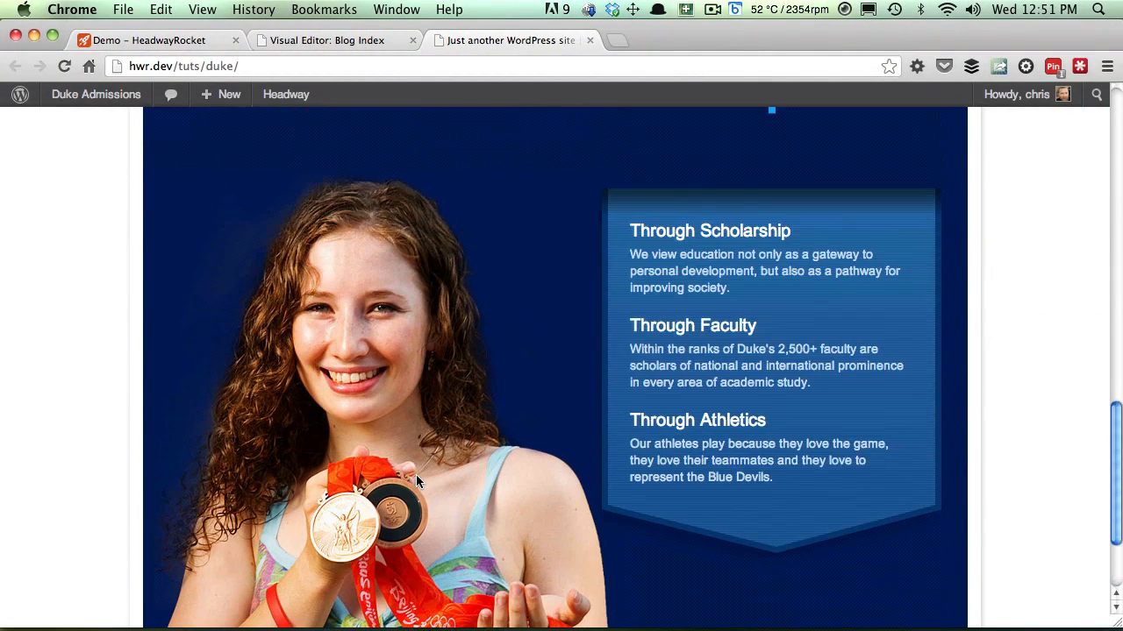
scroll(416, 474, up, 3)
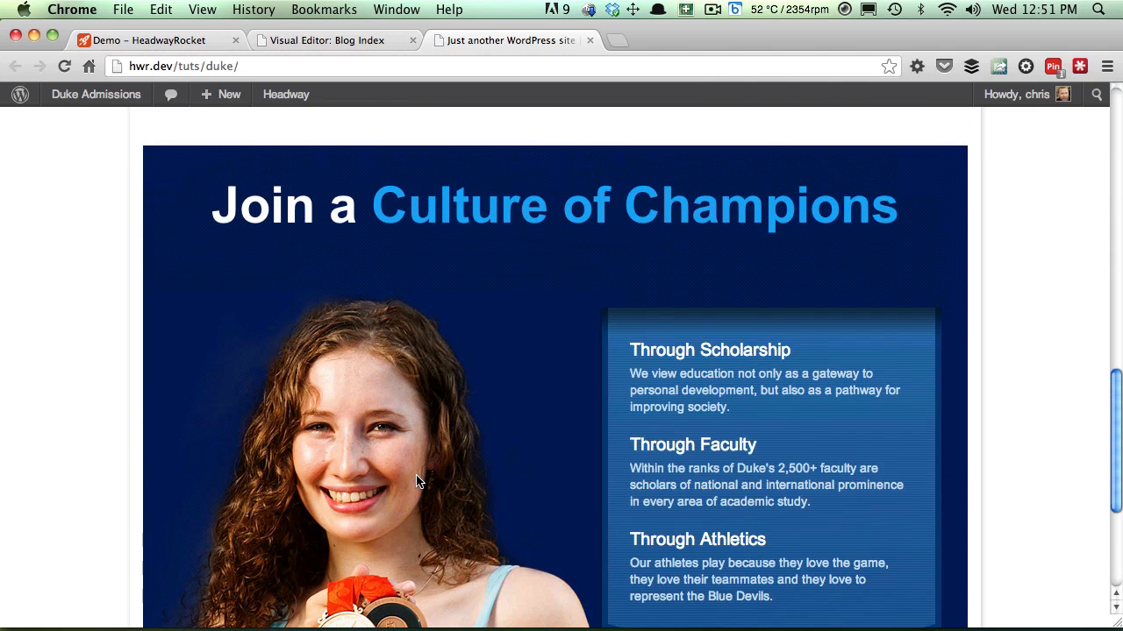
scroll(417, 481, up, 1)
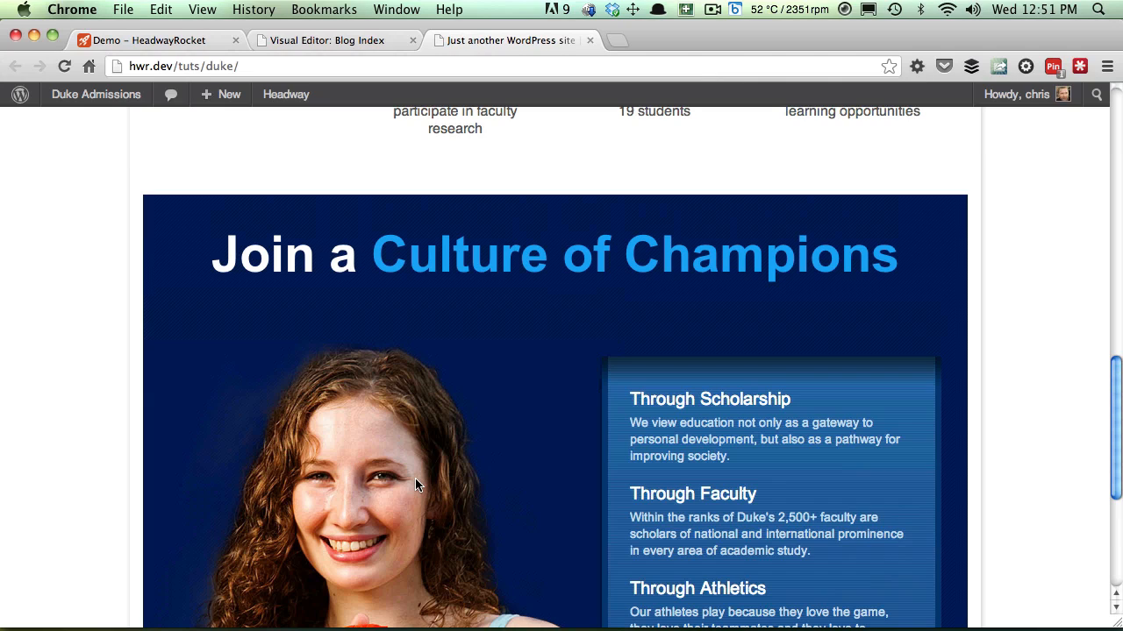
click(713, 9)
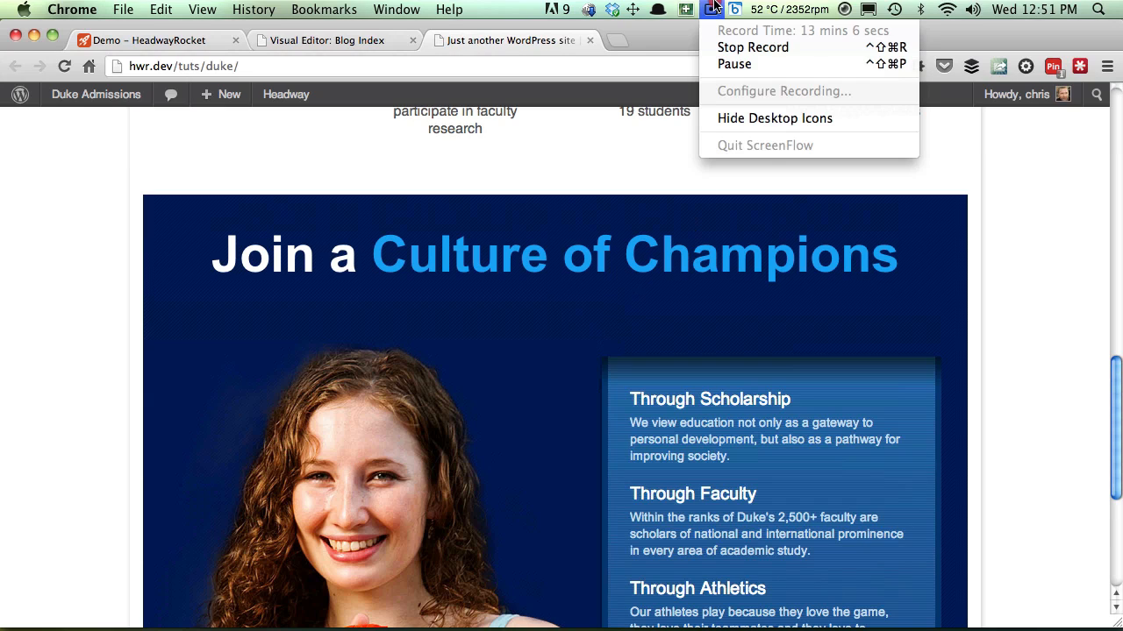